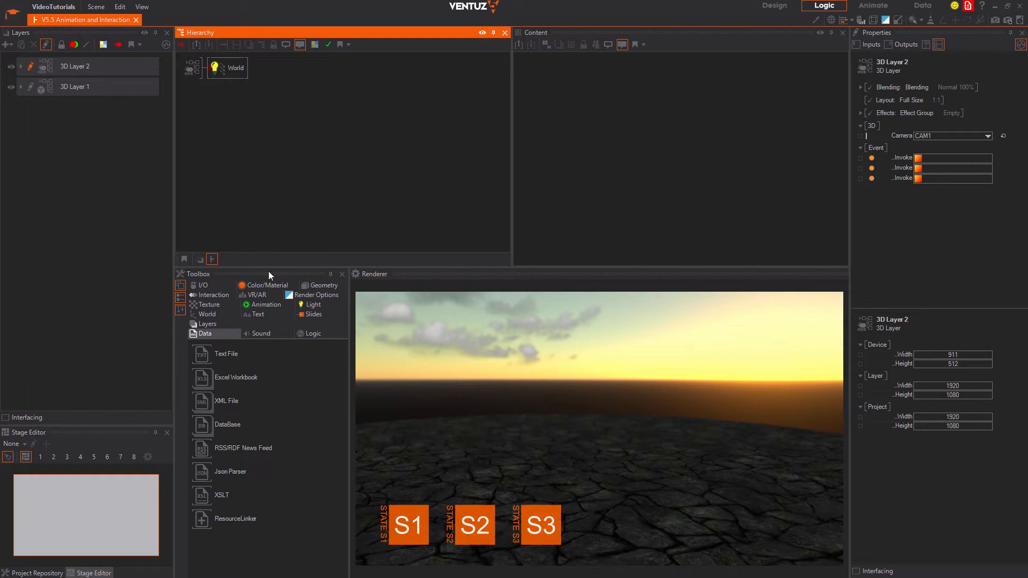
Add a Mover node to the content area with its Min set to 0 and Swing disabled
click(256, 305)
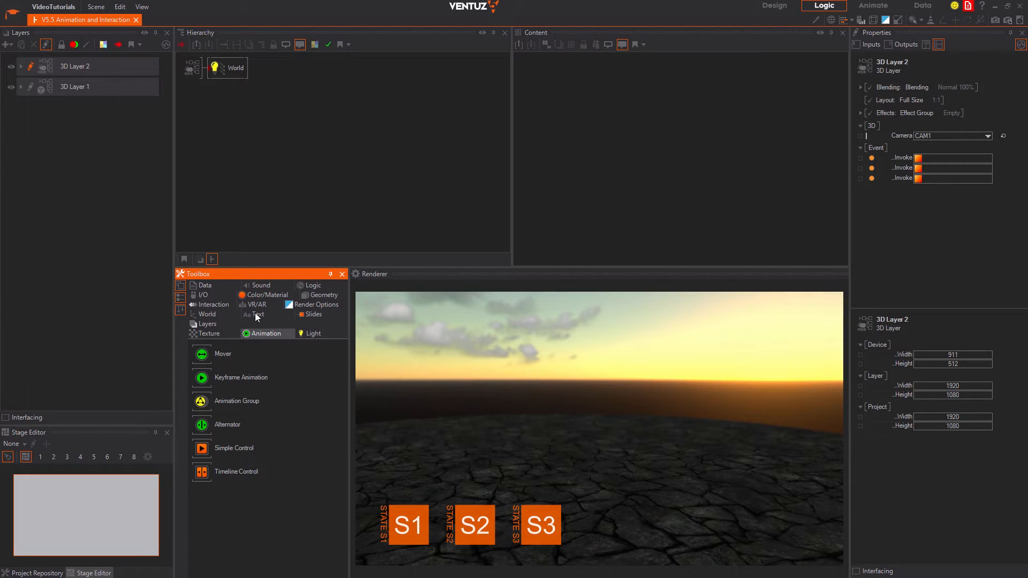
drag(213, 356, 634, 172)
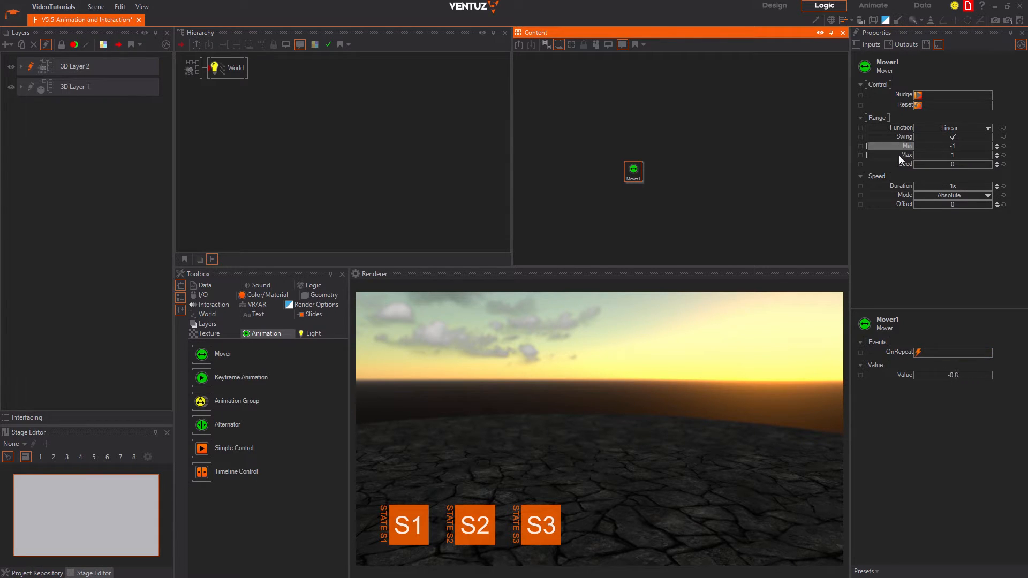
click(960, 146)
text(0)
click(959, 155)
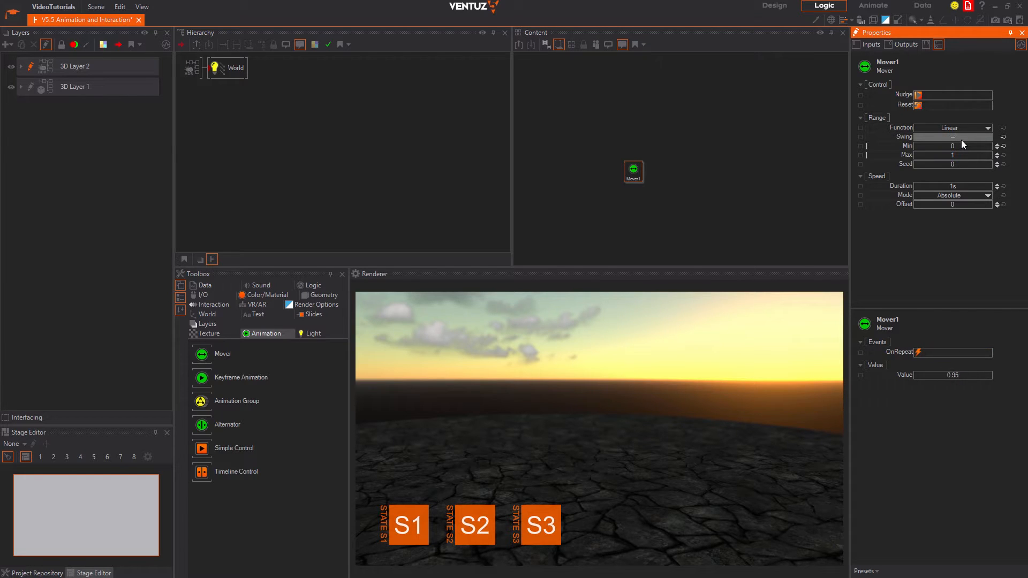
click(961, 138)
Cycle the Mover's function through Sine, Cosine and Alternate, and finish on Random
click(986, 130)
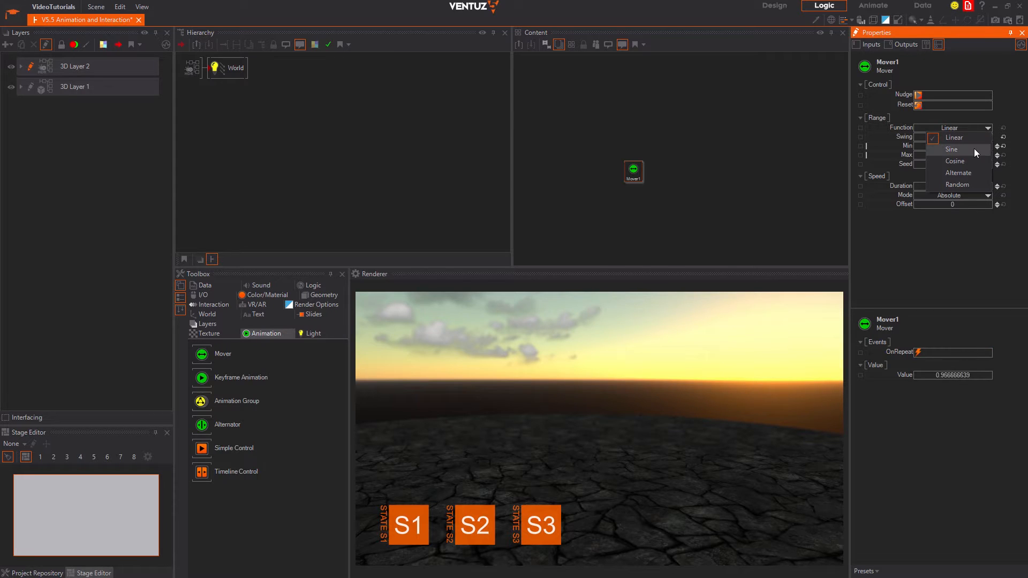
click(974, 149)
click(979, 128)
click(971, 158)
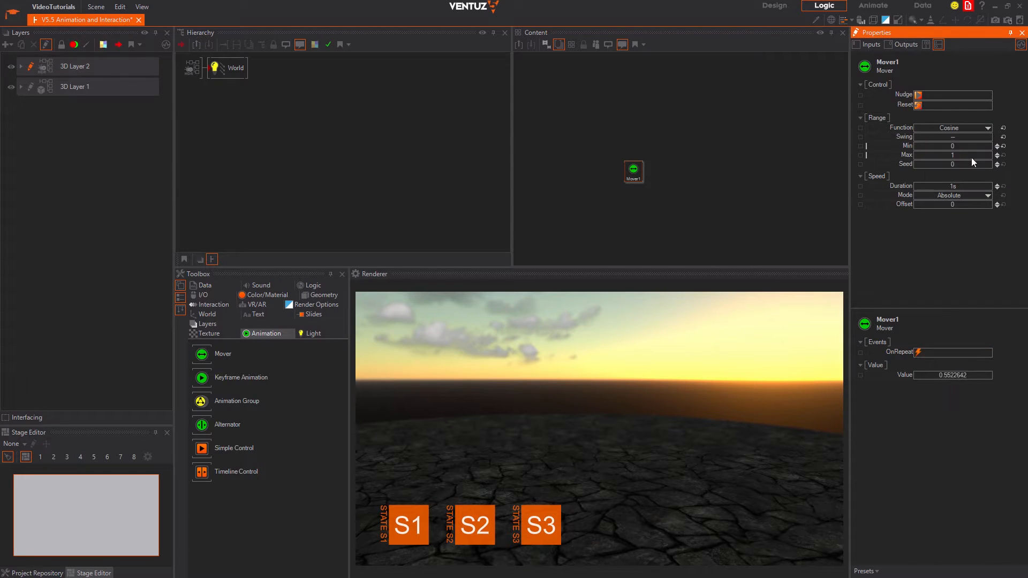
click(975, 128)
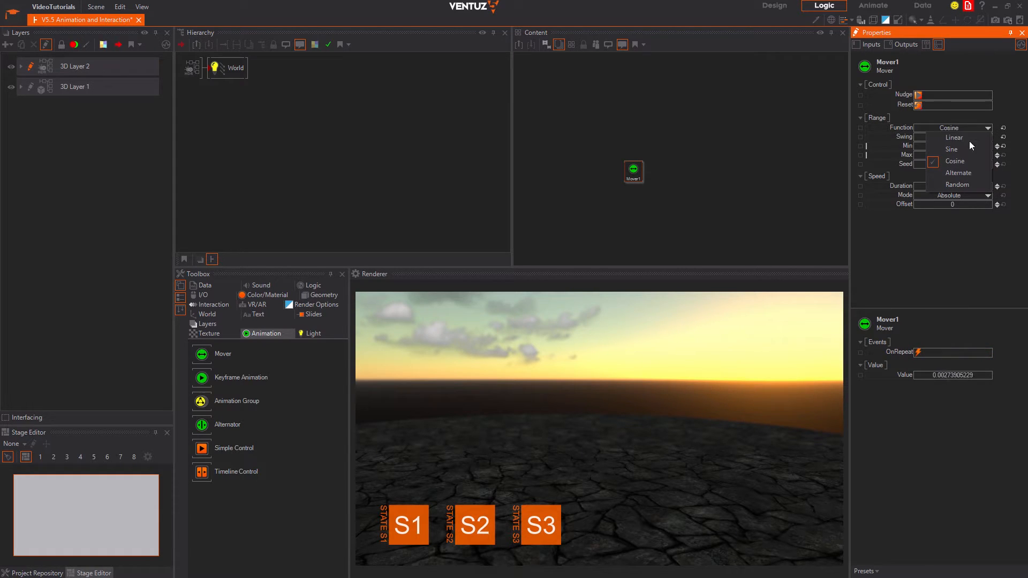
click(956, 173)
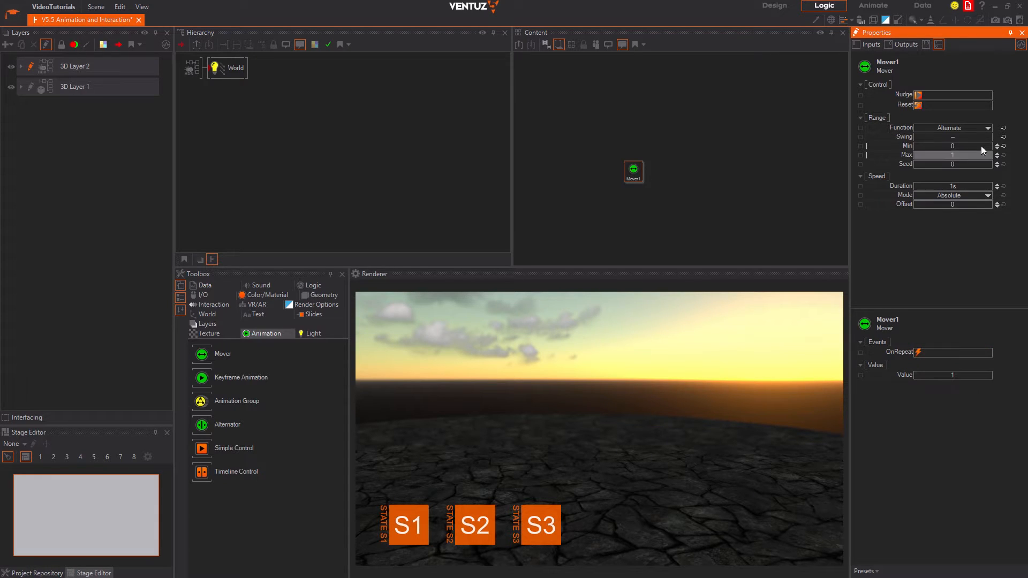
click(985, 129)
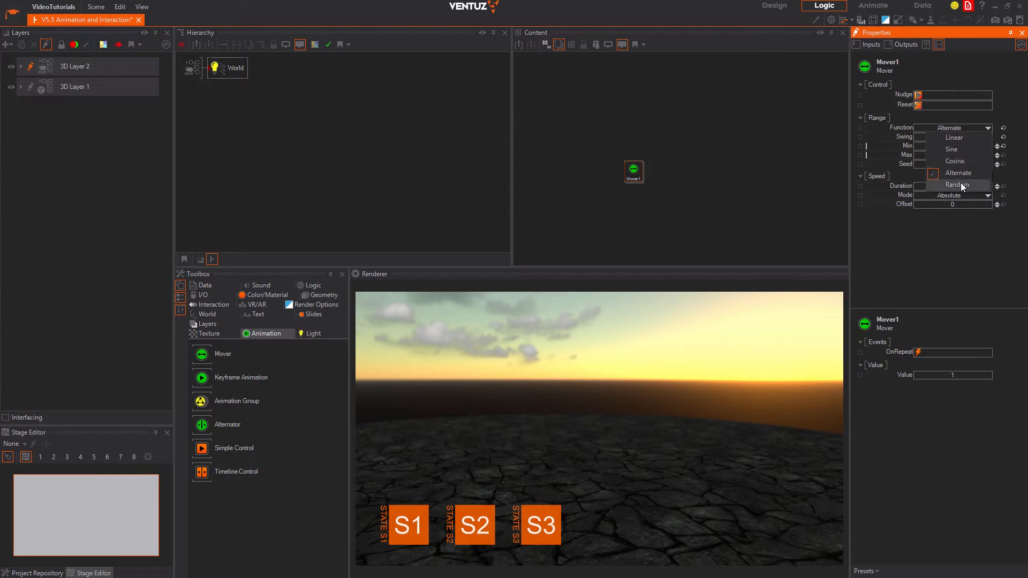
click(960, 184)
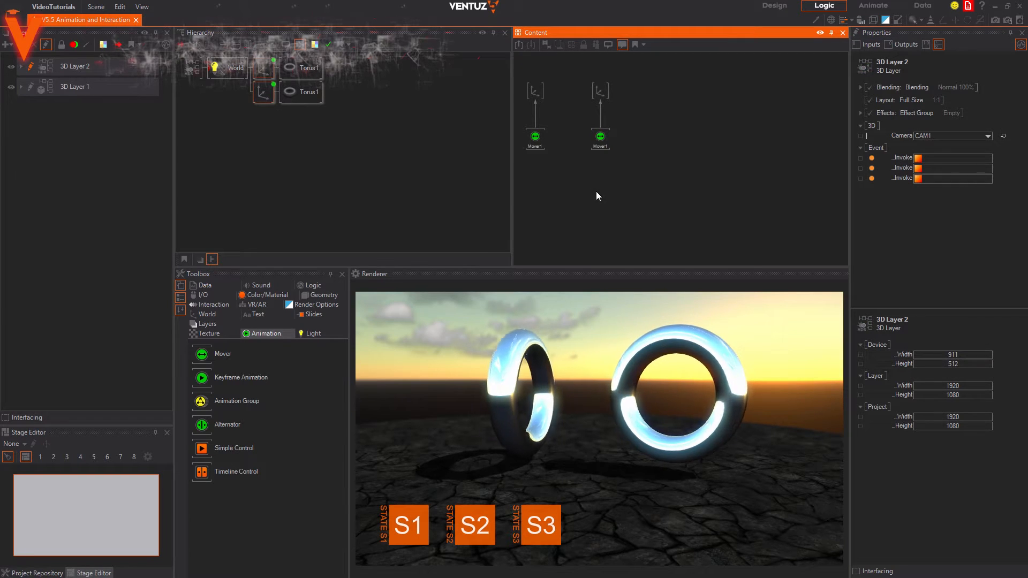
Inspect the Movers driving the two tori and set the second Mover's speed mode to Relative
click(538, 142)
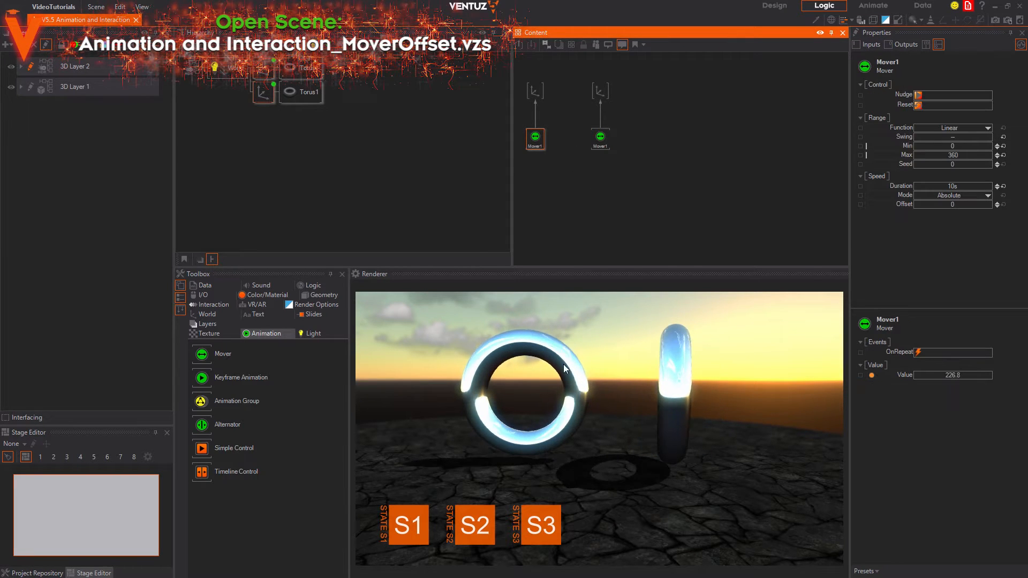
click(599, 139)
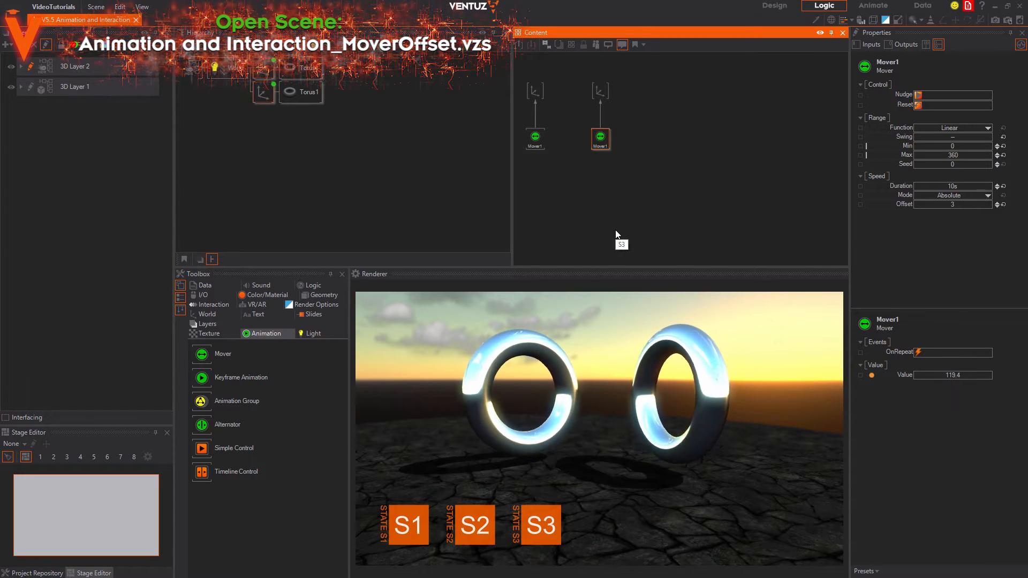
click(962, 195)
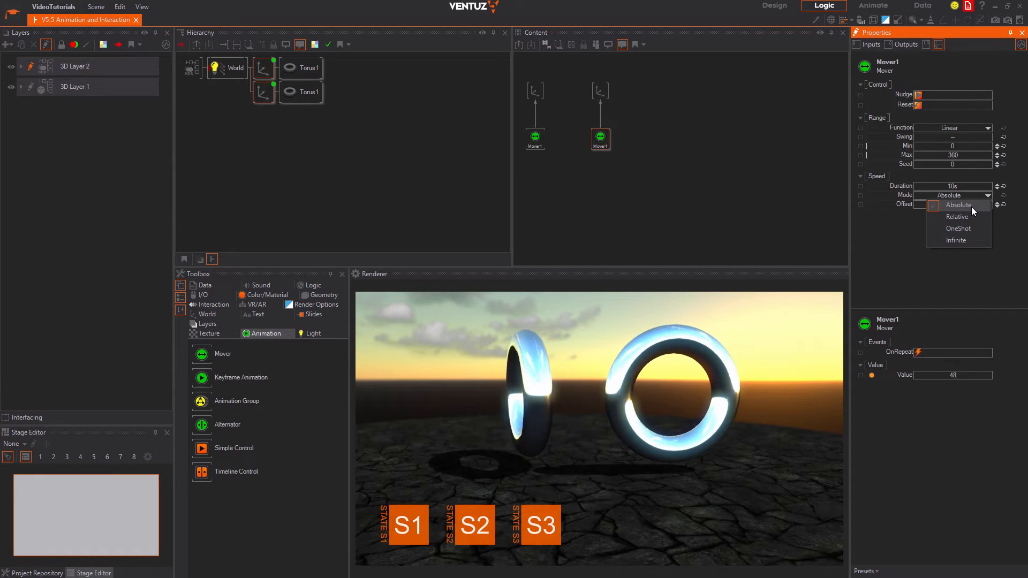
click(969, 216)
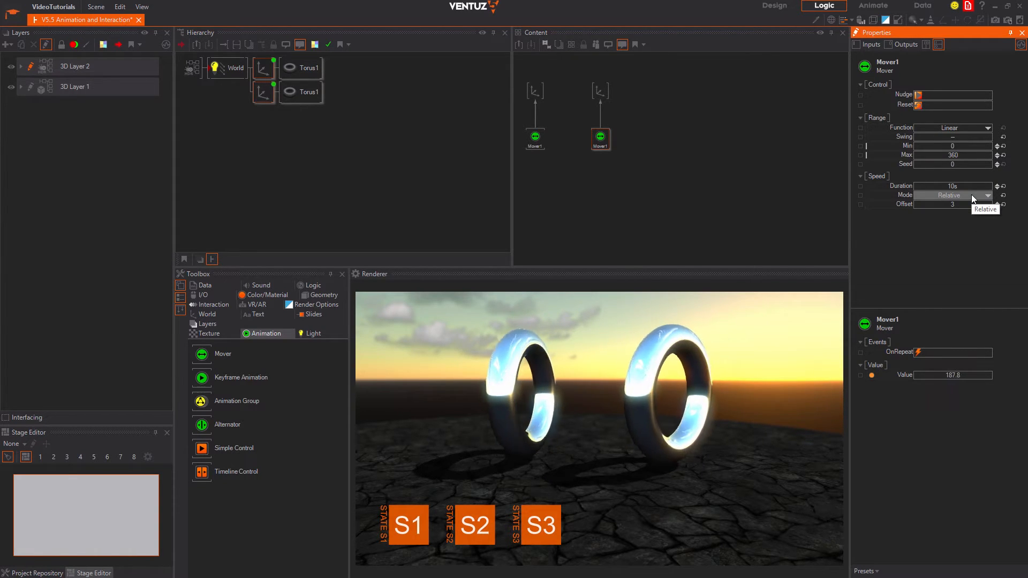
Try the OneShot mode on the second torus Mover and trigger its Nudge
click(971, 194)
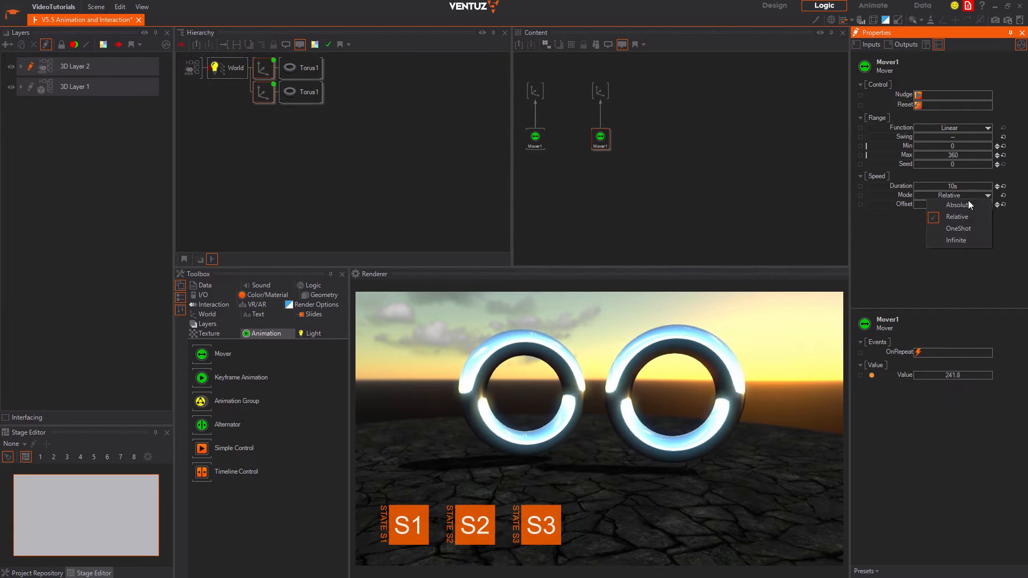
click(963, 230)
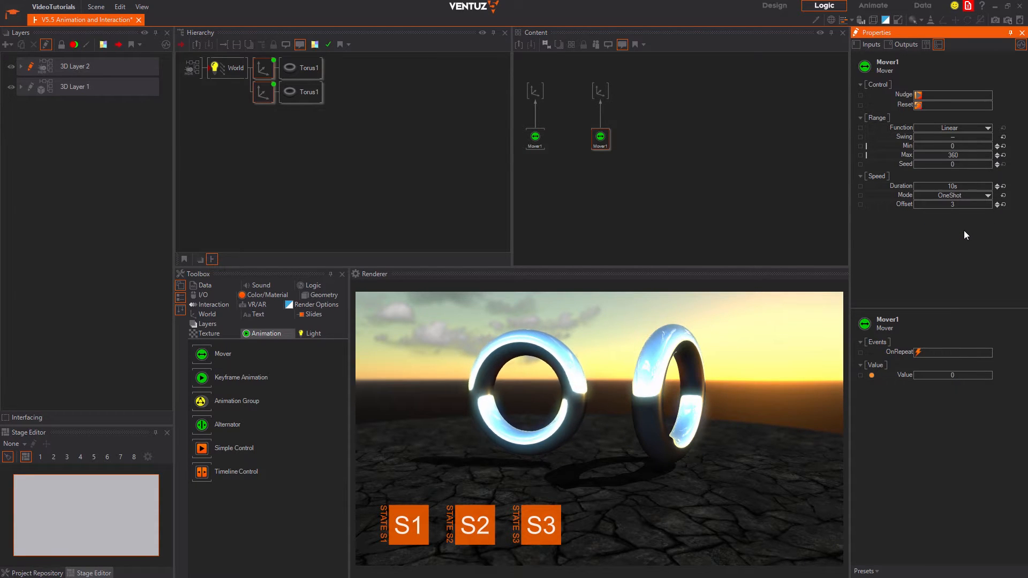
click(918, 95)
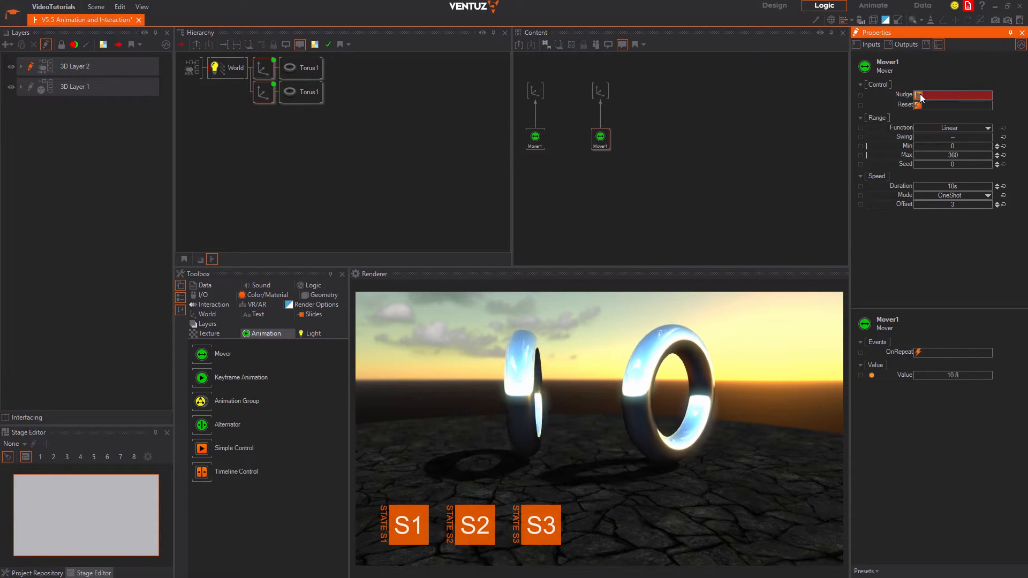
Set the second torus Mover's mode to Infinite and trigger its Nudge
click(967, 195)
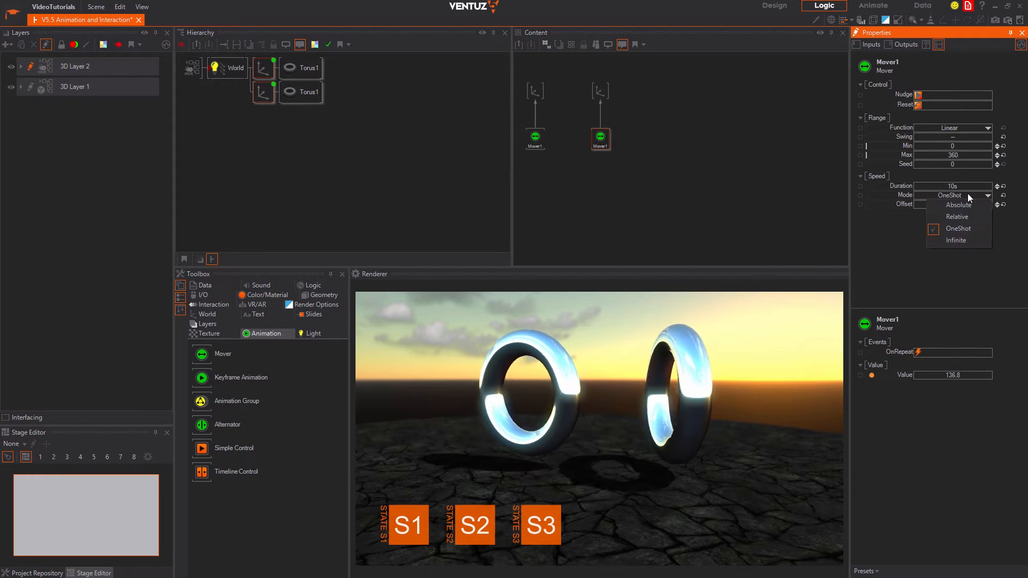
click(969, 239)
click(918, 96)
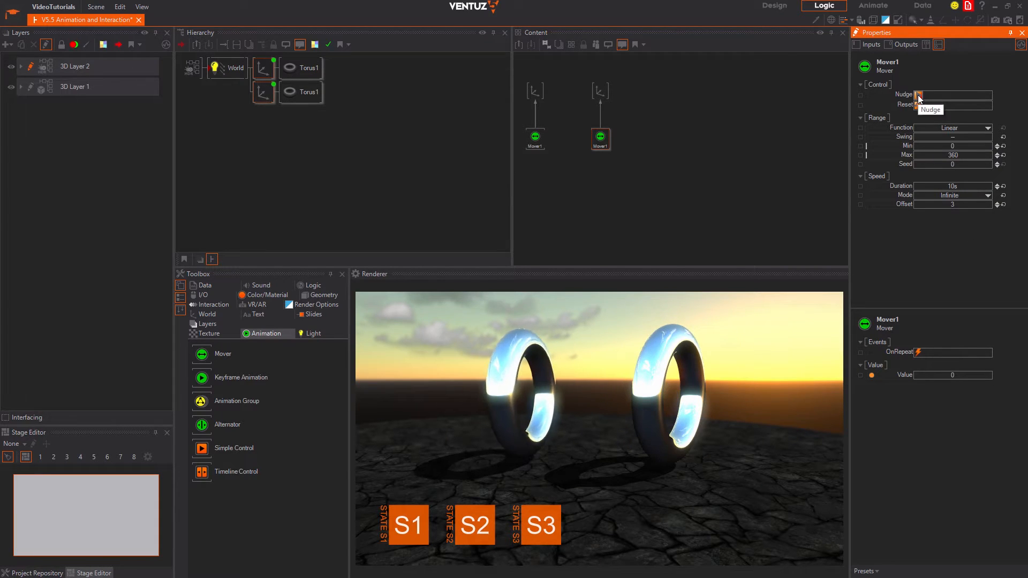
click(918, 97)
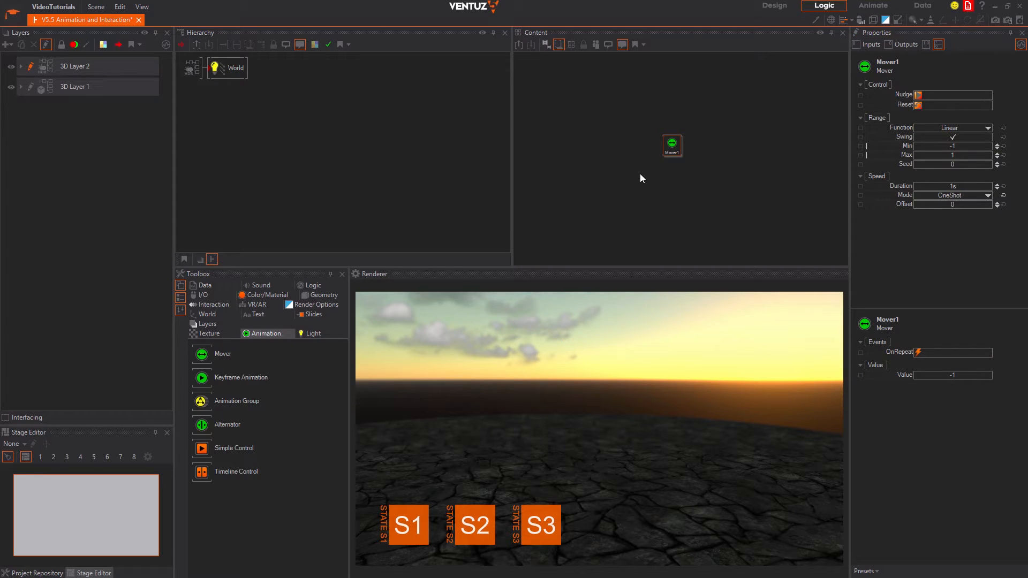
Test the OneShot Mover by triggering its Nudge and Reset while watching its output value and OnRepeat event
click(670, 152)
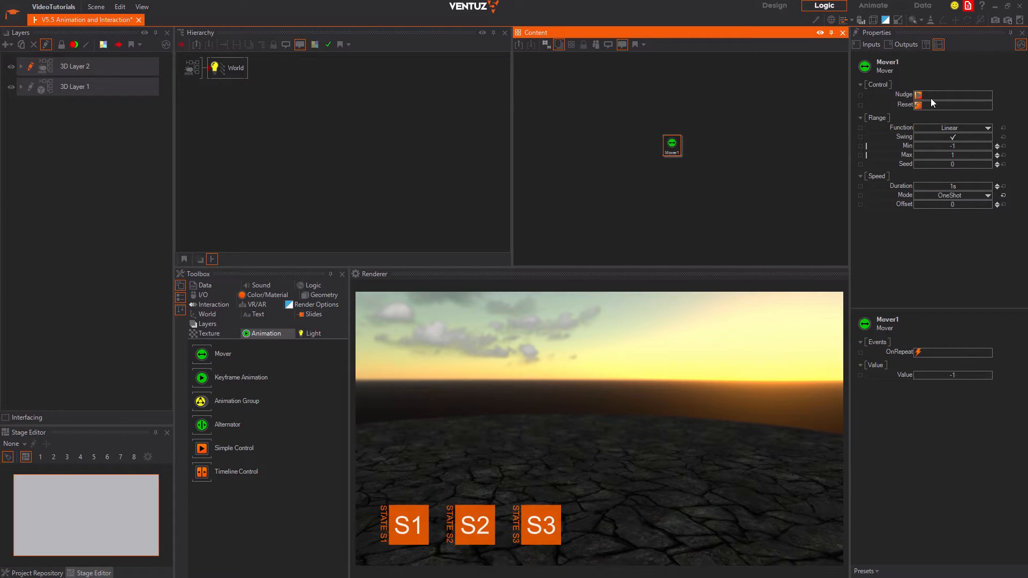
click(897, 94)
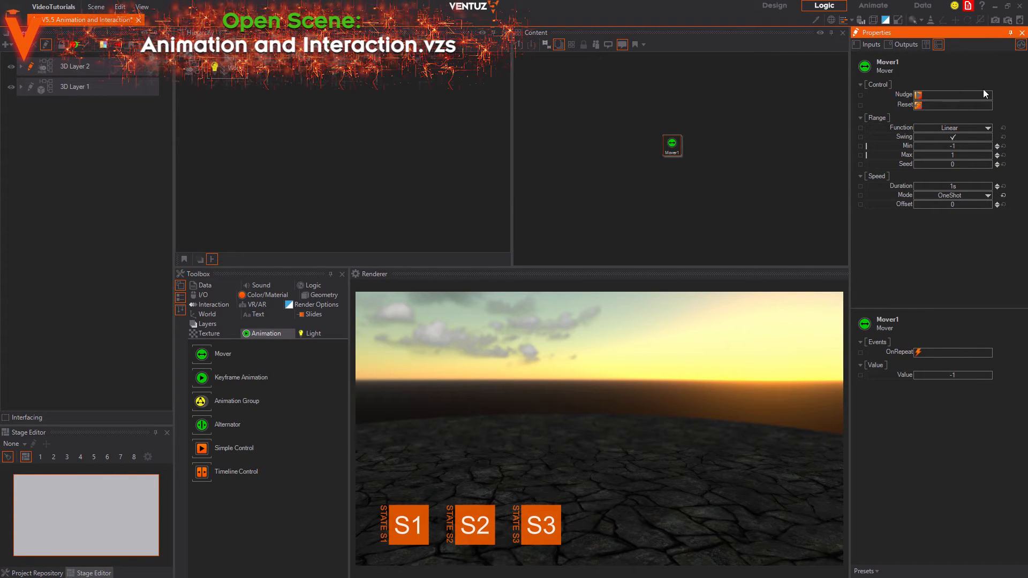
click(921, 95)
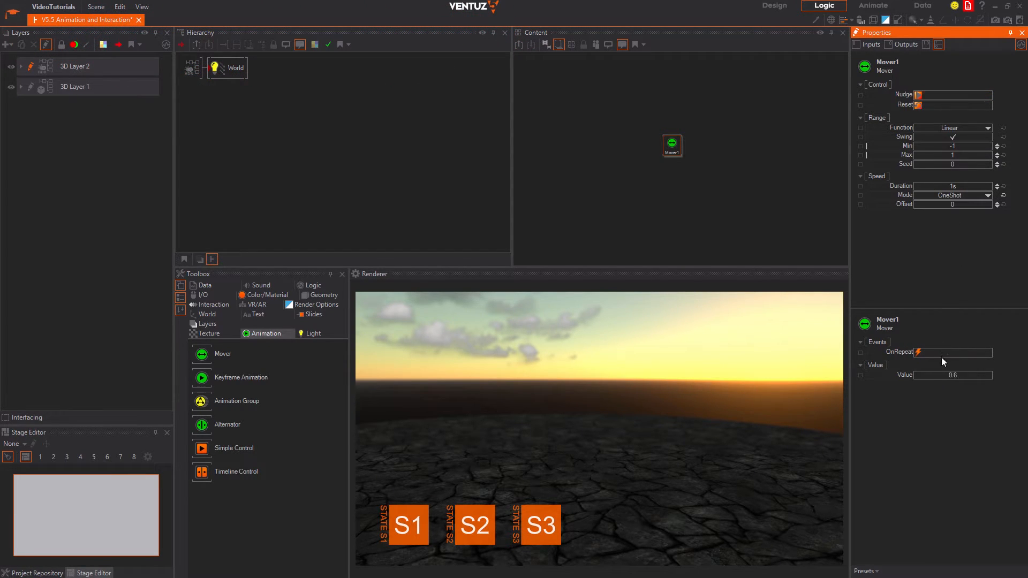
click(919, 95)
click(916, 105)
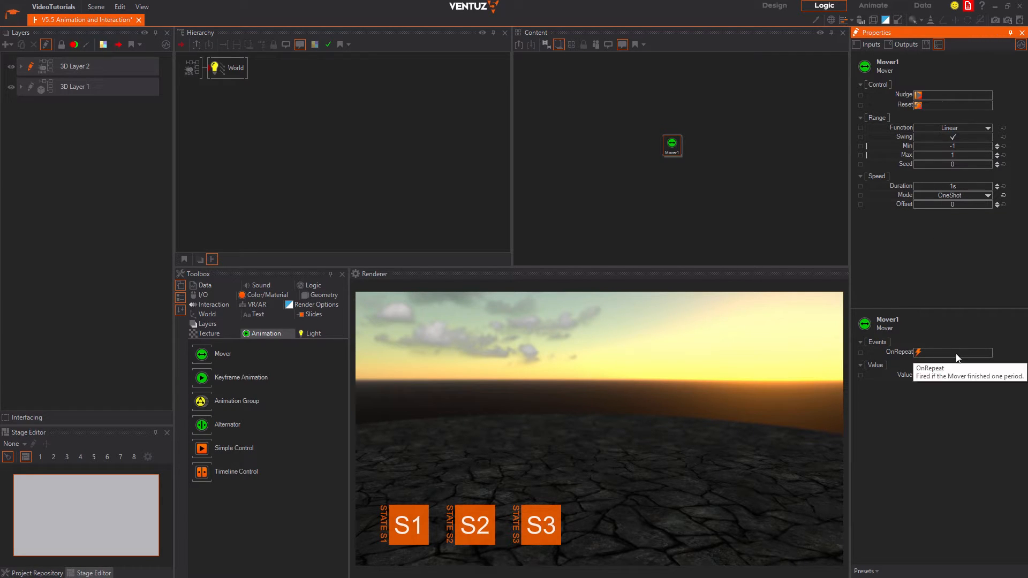
Set the single Mover's speed mode to Infinite and trigger its Nudge
click(952, 195)
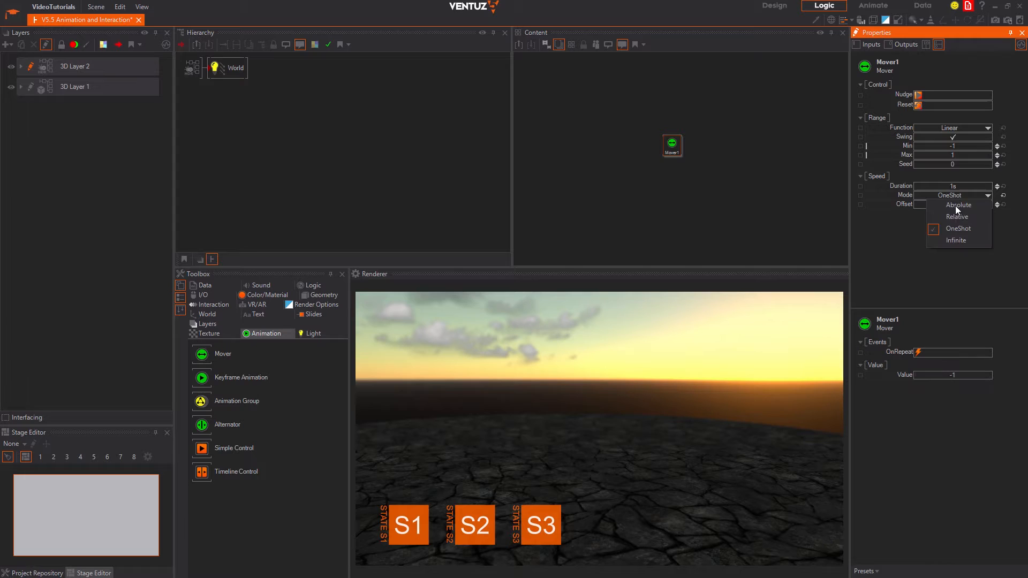
click(957, 240)
click(919, 97)
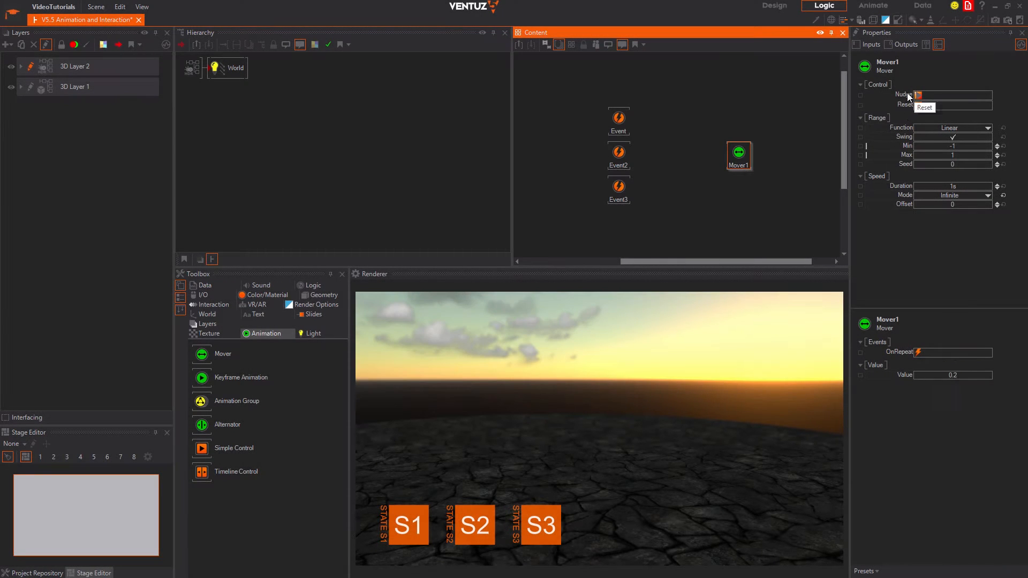
Bind the Mover's Nudge to the Event, Event2 and Event3 nodes
drag(902, 93, 618, 121)
drag(901, 95, 618, 152)
drag(902, 95, 619, 187)
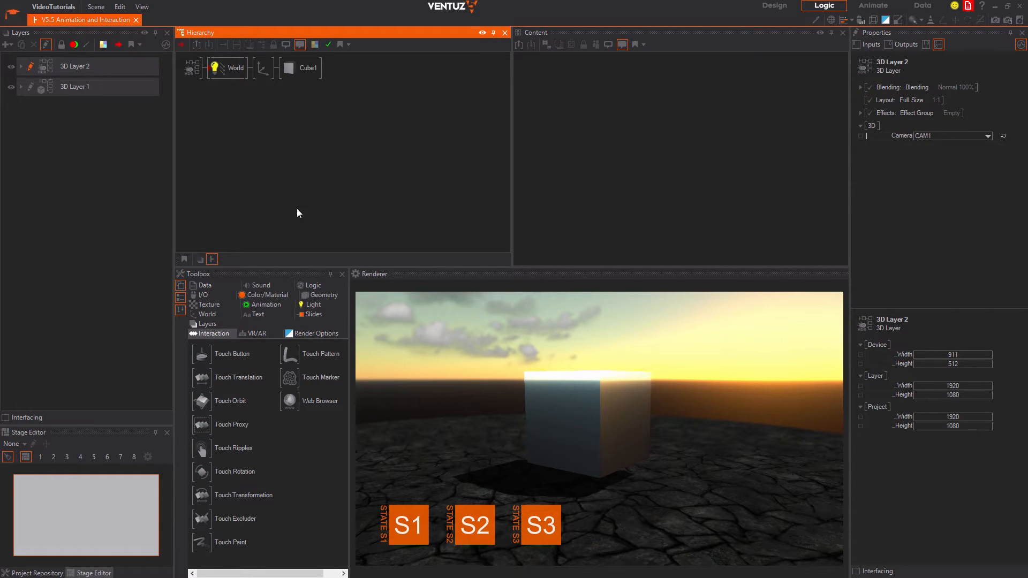
Add a Touch Button from the interaction nodes to the hierarchy, before the cube's axis
click(224, 332)
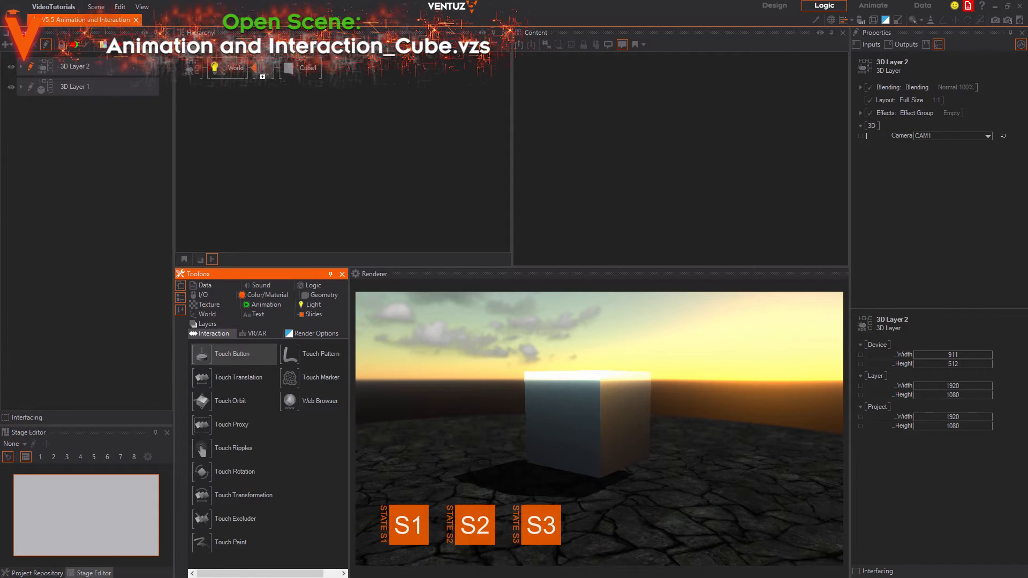
double_click(231, 353)
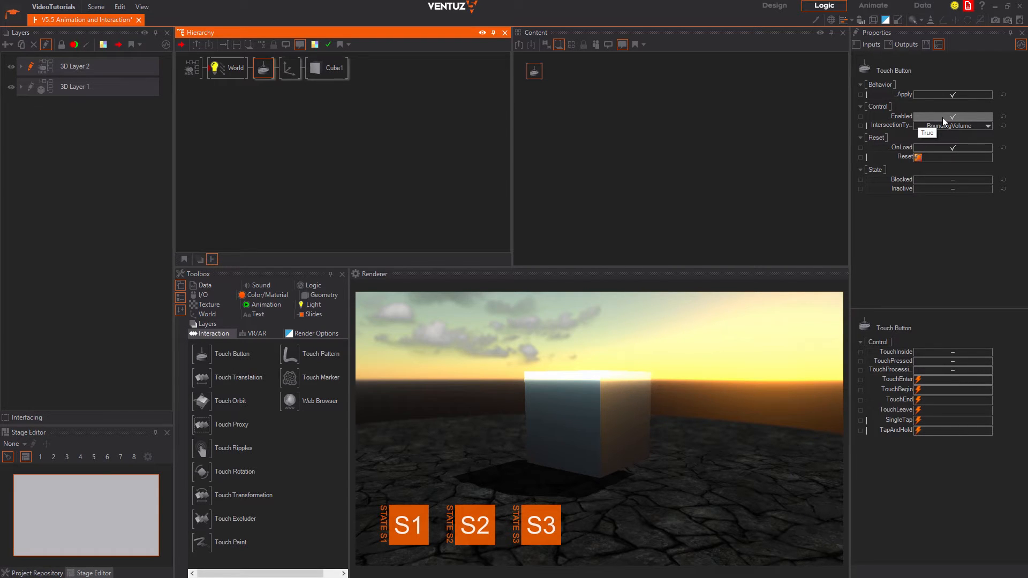
Try Mesh as the Touch Button's intersection type and return it to BoundingVolume
click(980, 127)
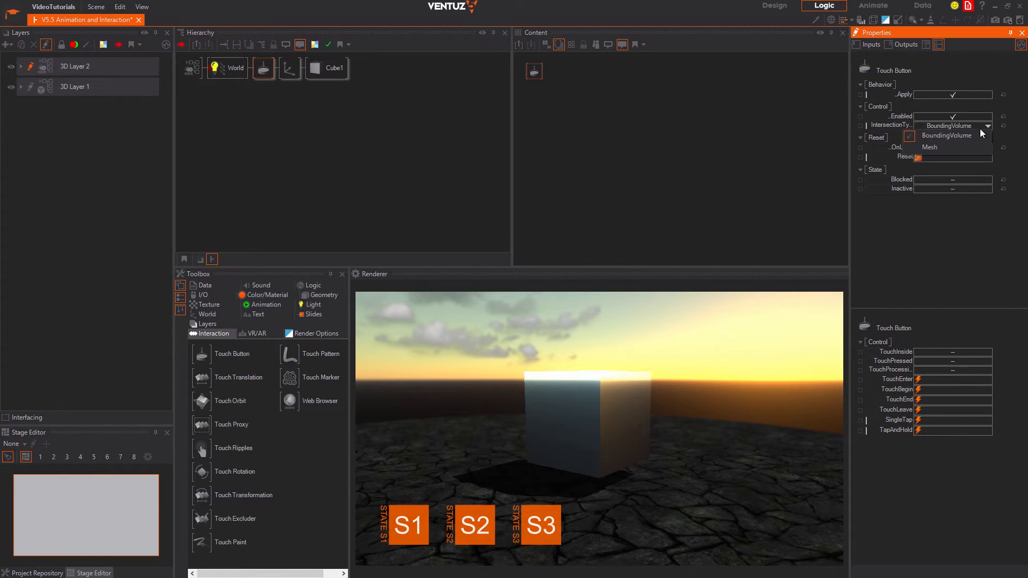
click(968, 146)
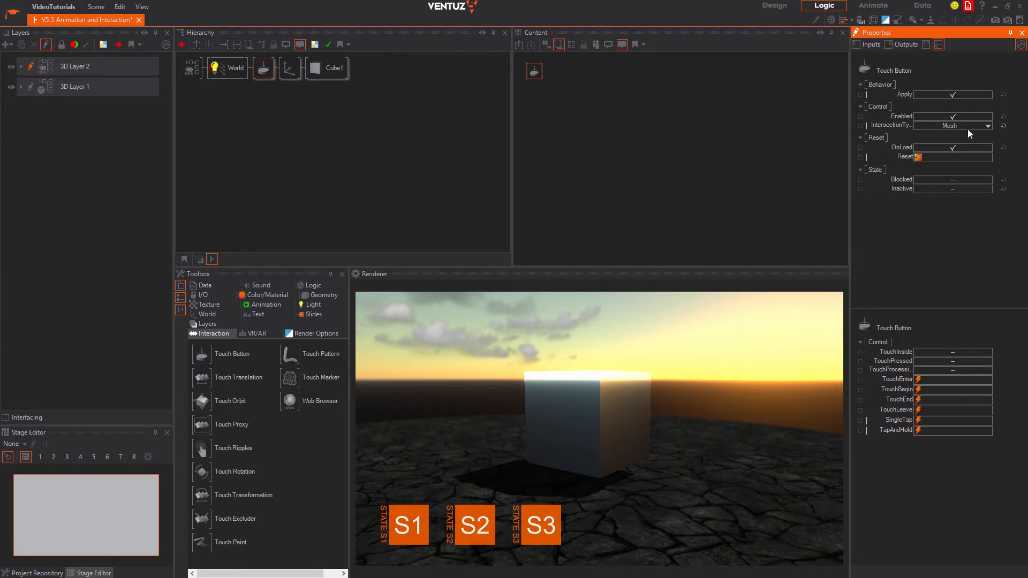
click(967, 127)
click(965, 136)
click(965, 125)
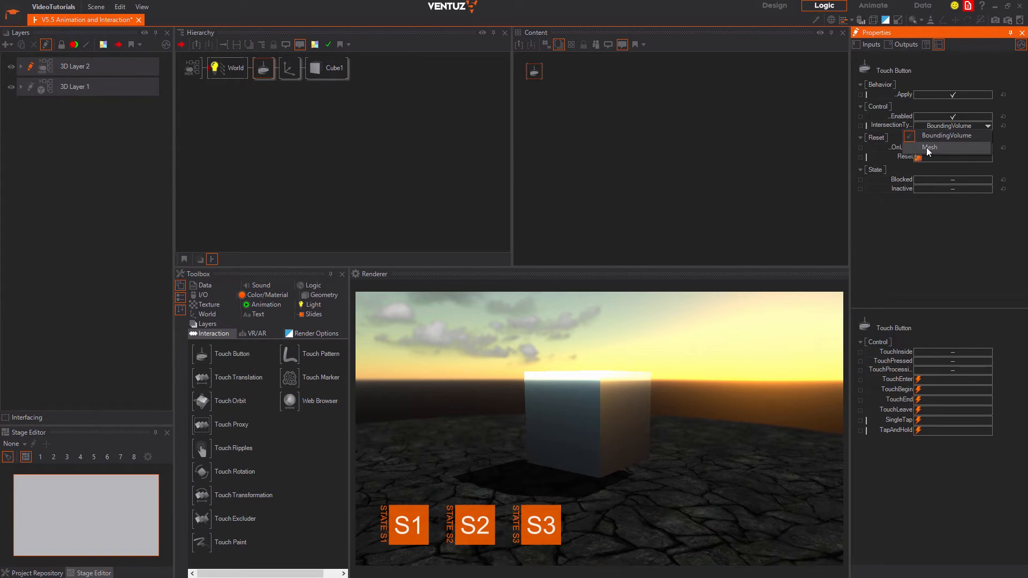
click(313, 116)
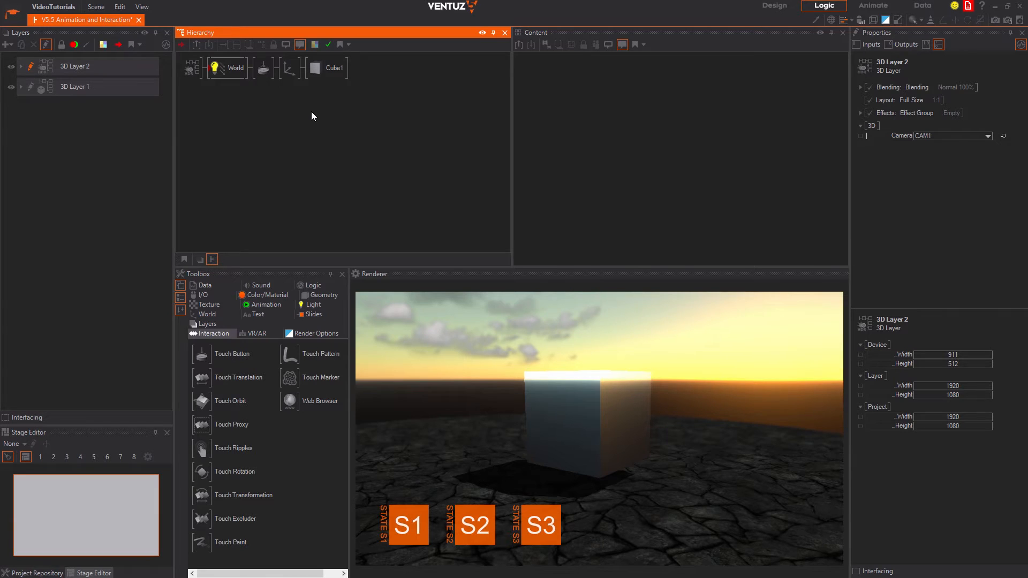
Select the Touch Button and tap the rendered cube repeatedly to examine its touch states and events
click(264, 69)
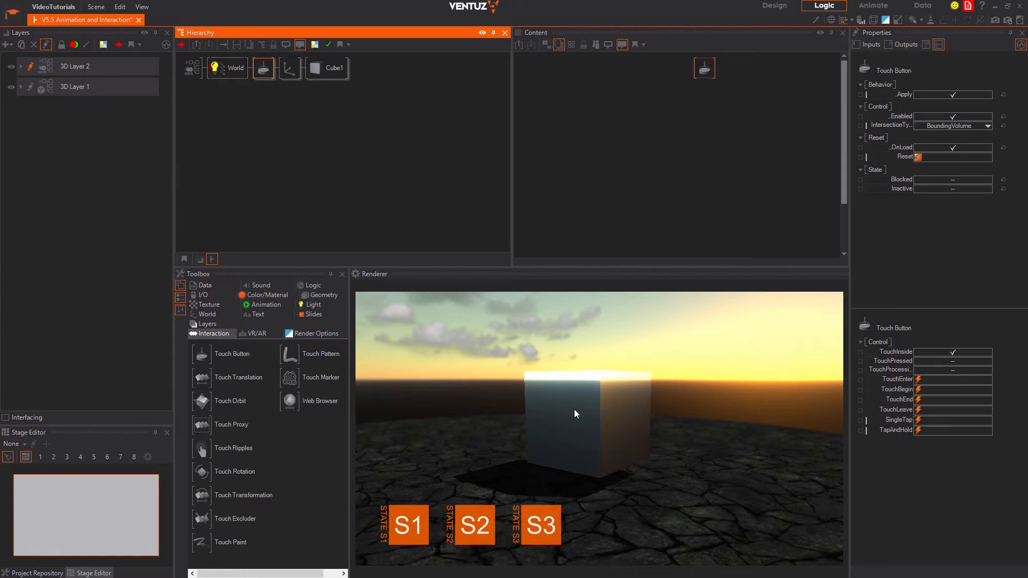
click(603, 395)
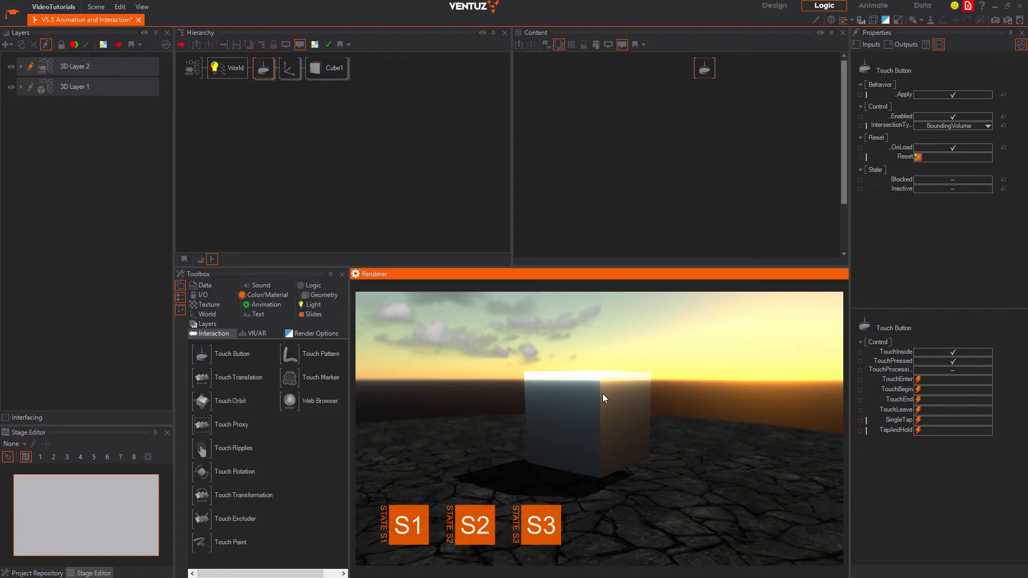
click(603, 394)
click(603, 395)
click(603, 395)
click(602, 394)
click(628, 430)
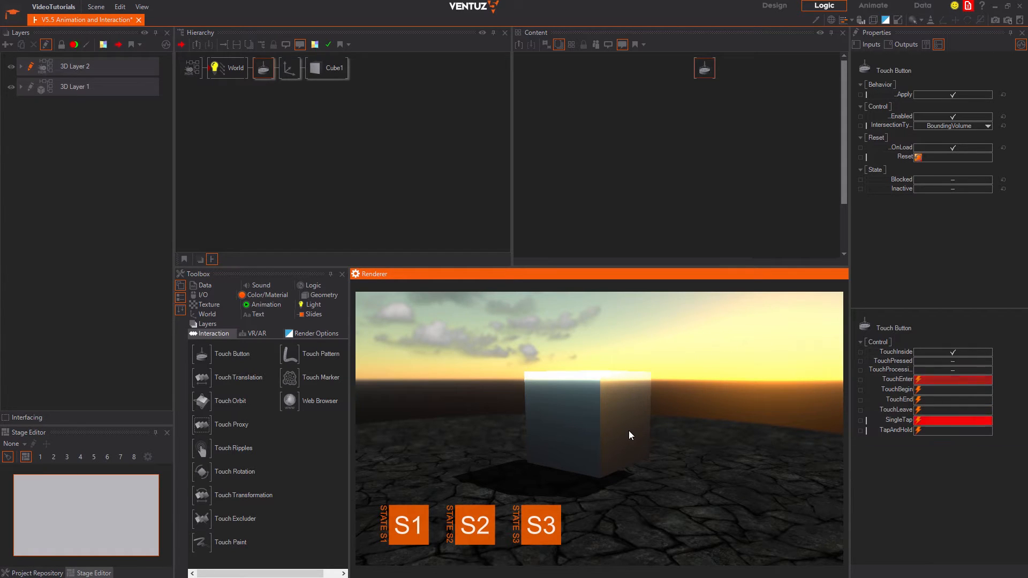
Tap the rendered cube again and review the project's Interaction configuration for tap durations and movement threshold
click(628, 430)
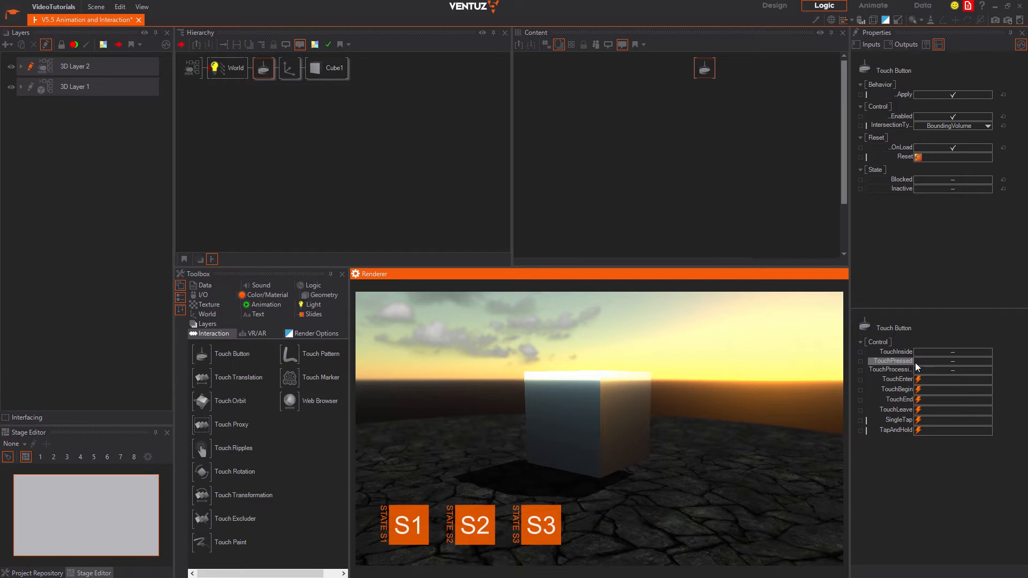
click(612, 421)
click(54, 6)
click(80, 33)
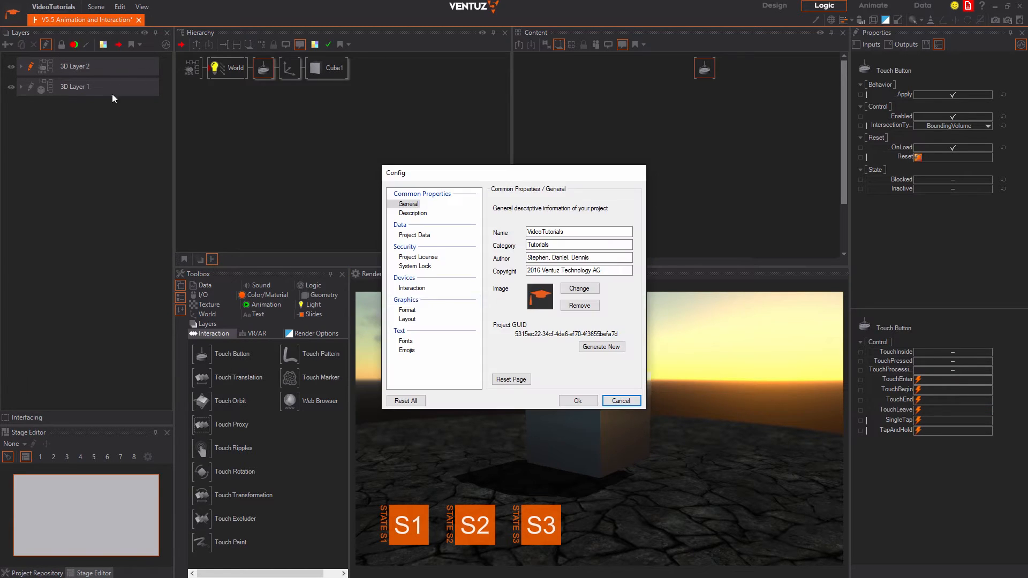
click(412, 288)
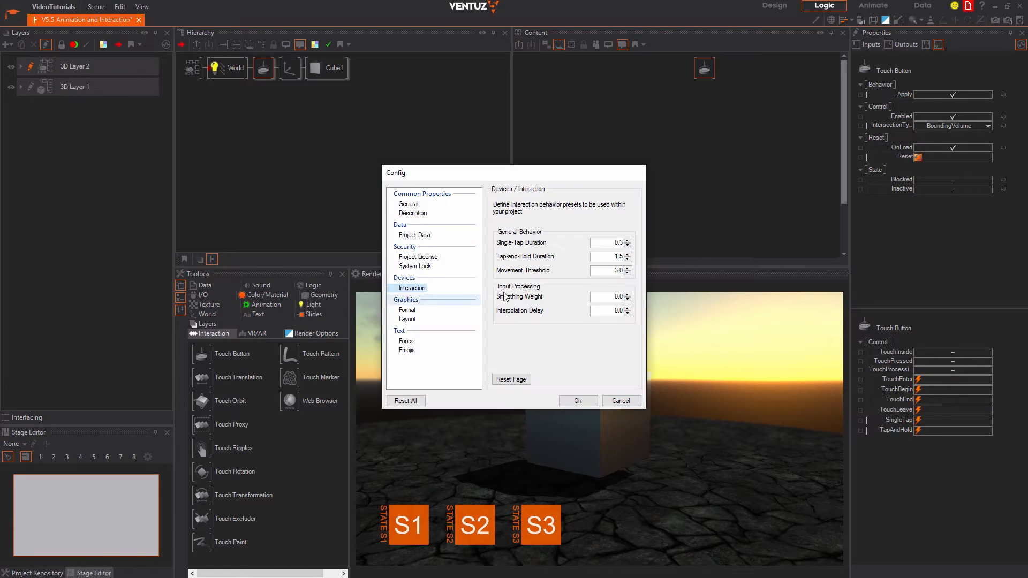
click(578, 401)
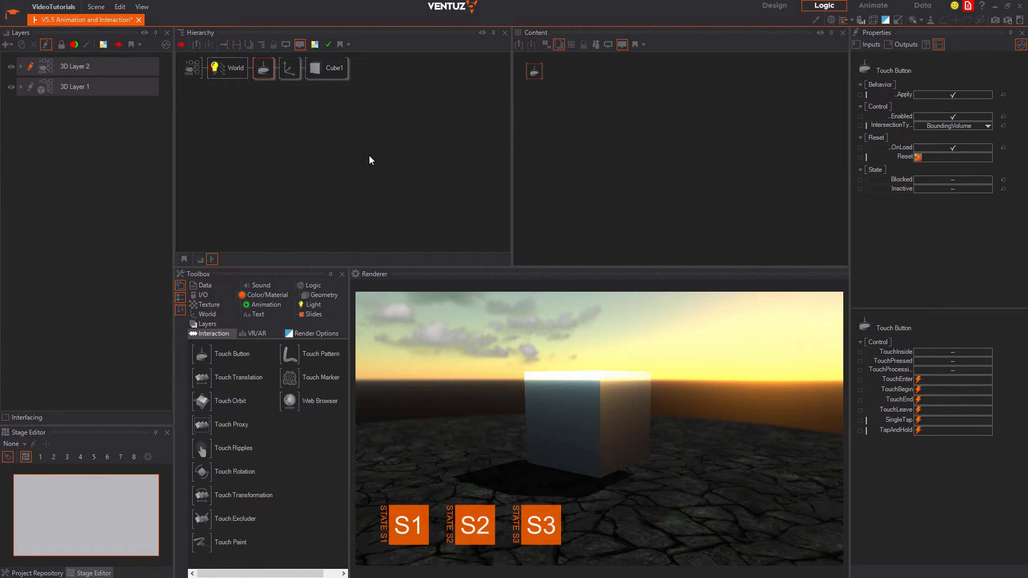
Add a Mover node to the content beside the cube's axis
click(290, 68)
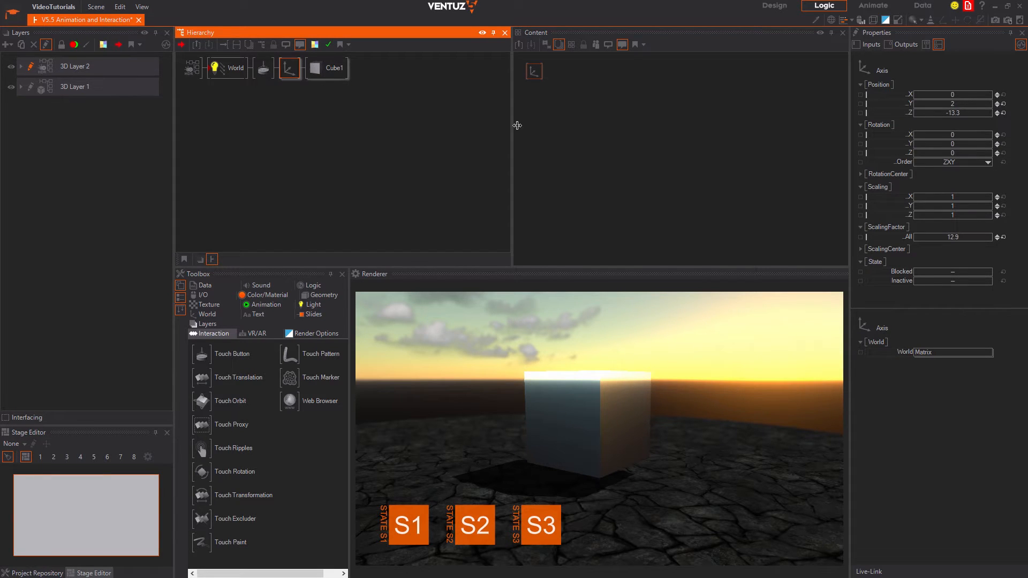
click(673, 113)
double_click(672, 114)
text(mover)
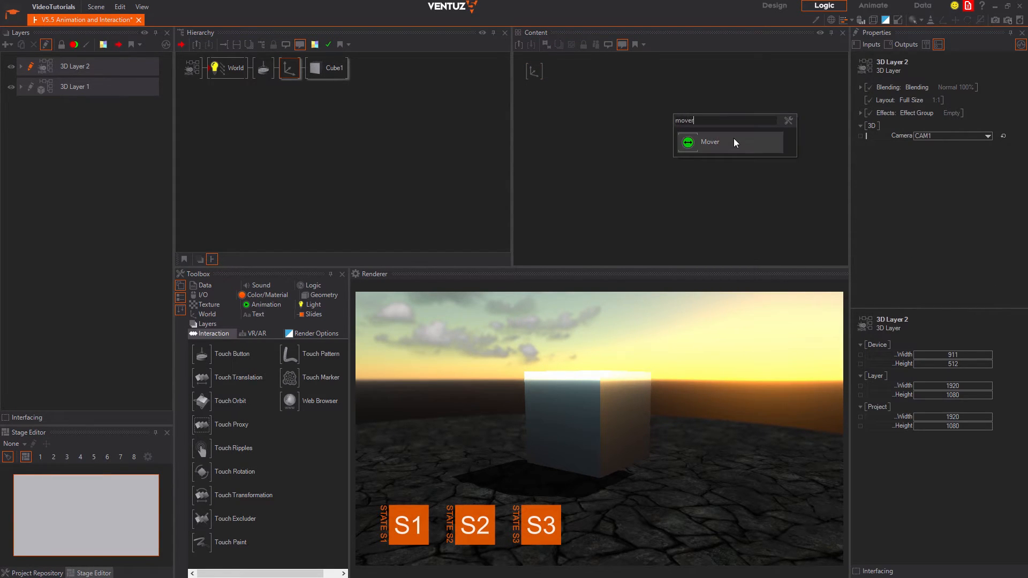
click(734, 141)
drag(663, 136, 564, 111)
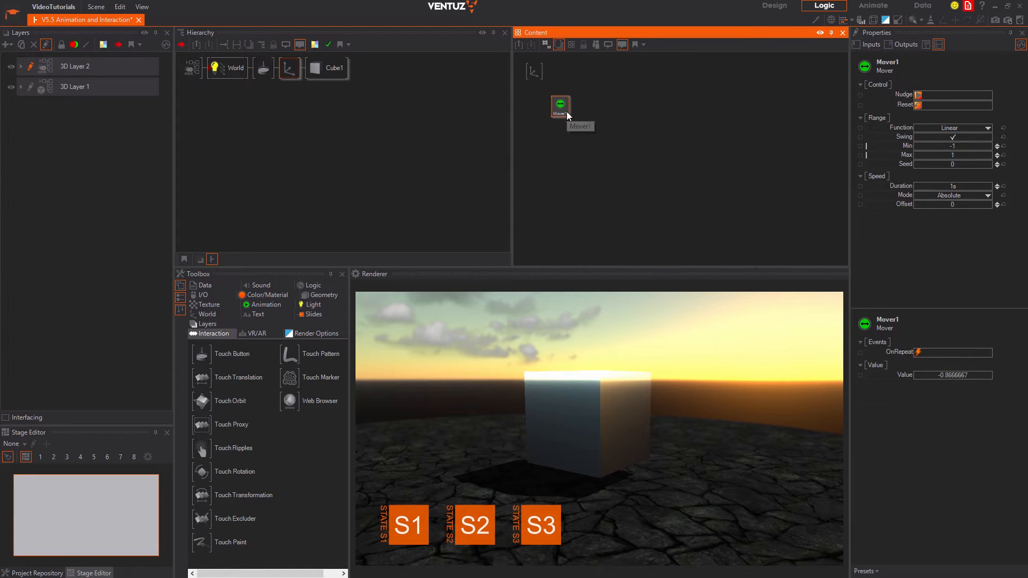
Set the Mover to OneShot mode with Min 0, Max 360 and Swing disabled
click(968, 194)
click(961, 207)
click(965, 145)
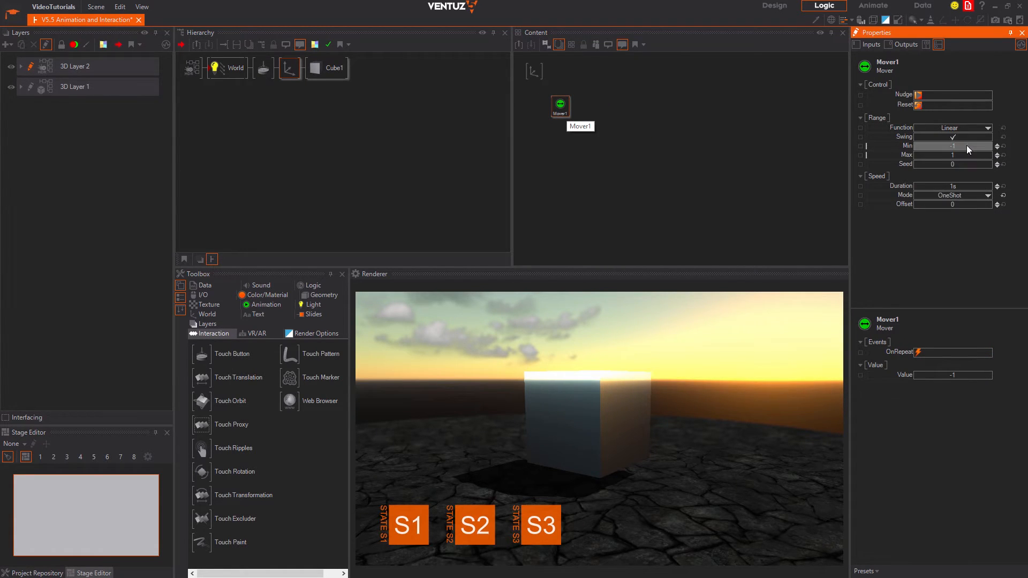
text(0)
click(962, 156)
text(360)
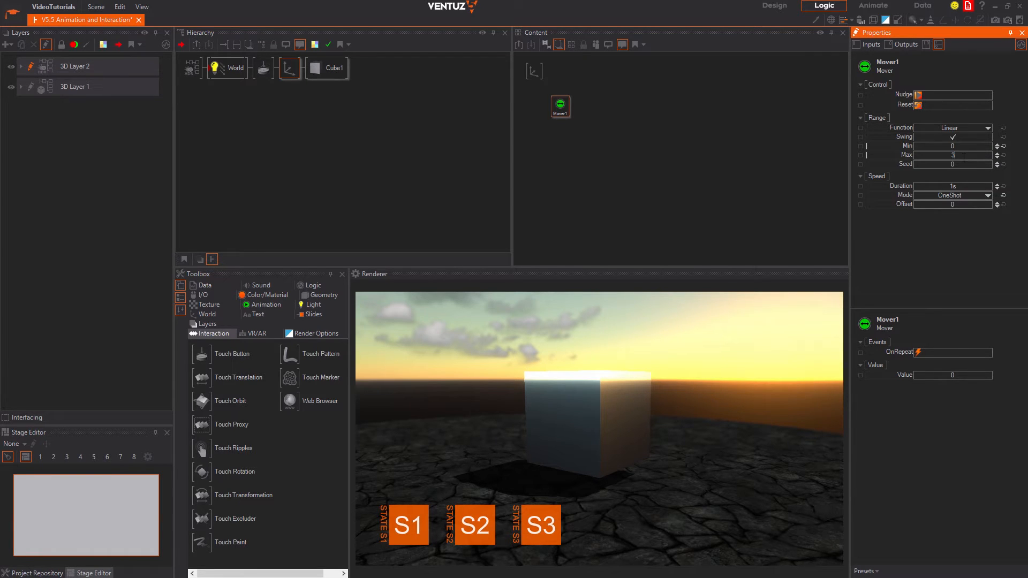
click(974, 138)
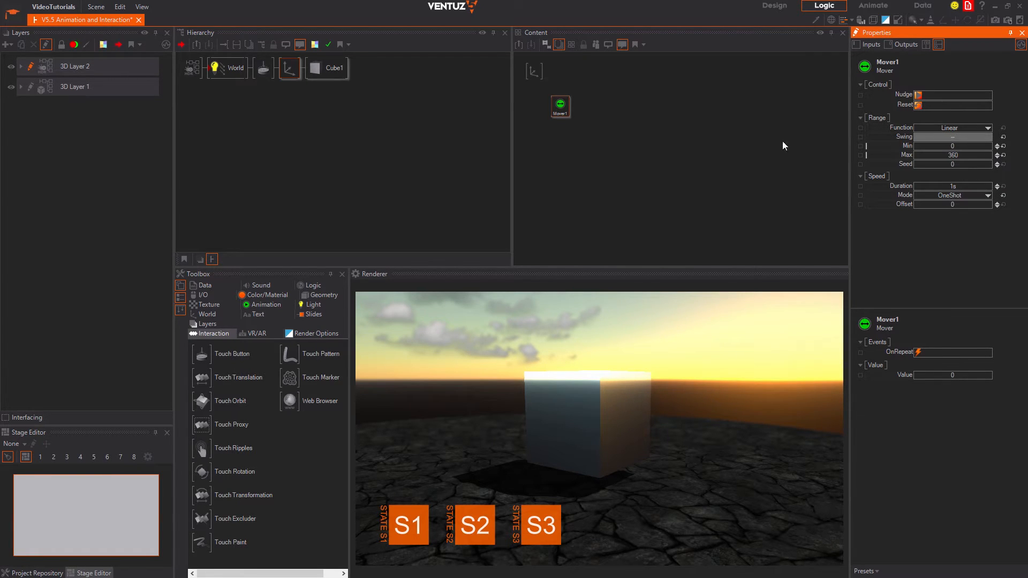
Bind the axis's Rotation Y to the Mover's value
click(533, 76)
drag(891, 143, 561, 105)
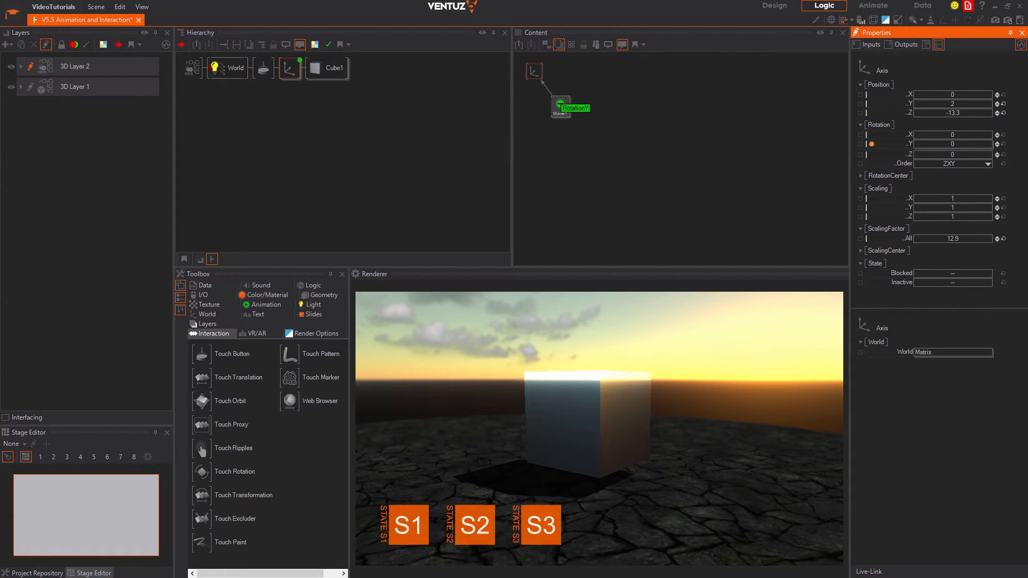
click(628, 142)
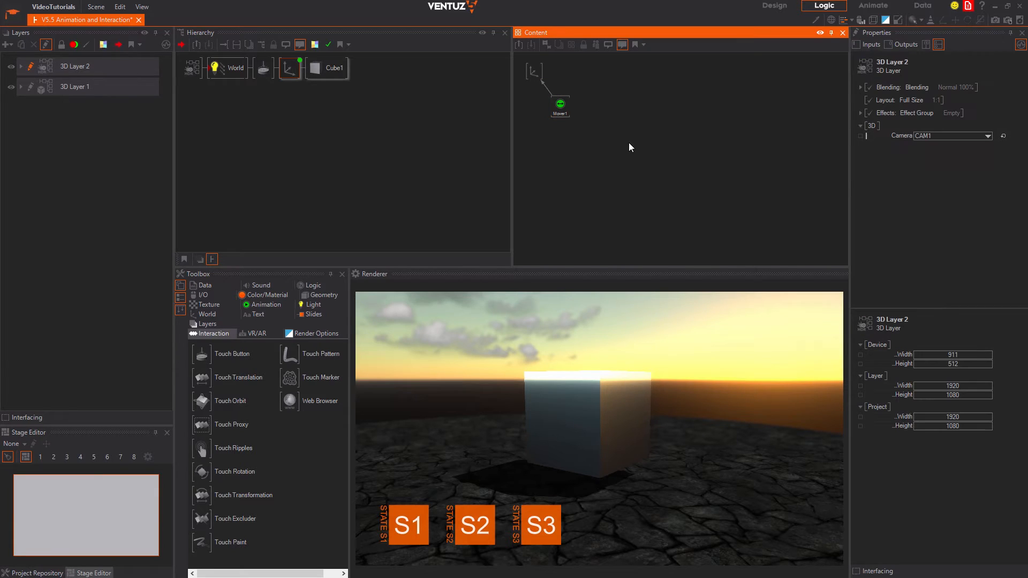
Bring the Touch Button into the content with the Mover and bind the Mover's Nudge to its SingleTap event
click(263, 68)
click(557, 110)
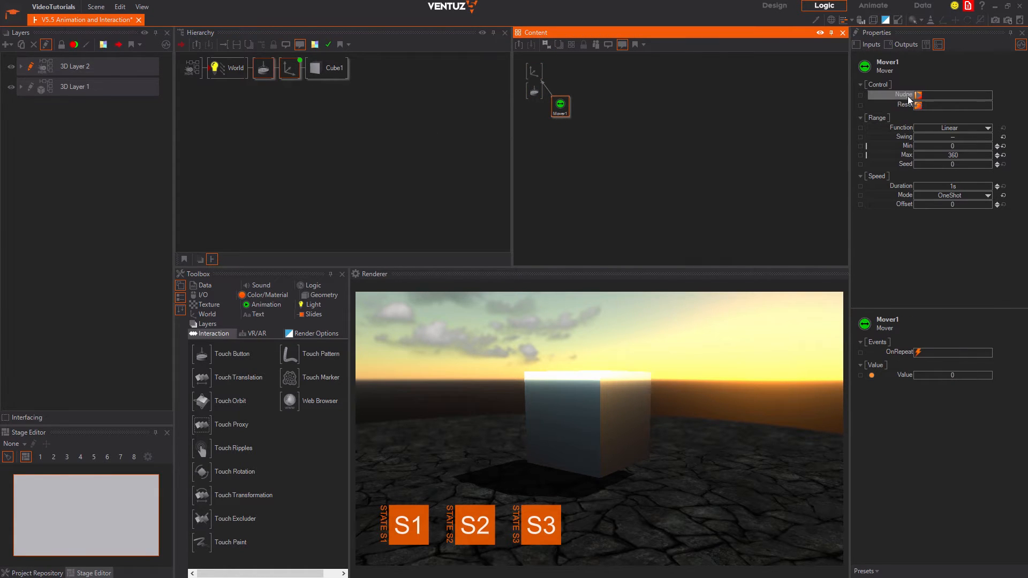
drag(907, 96, 601, 110)
click(549, 105)
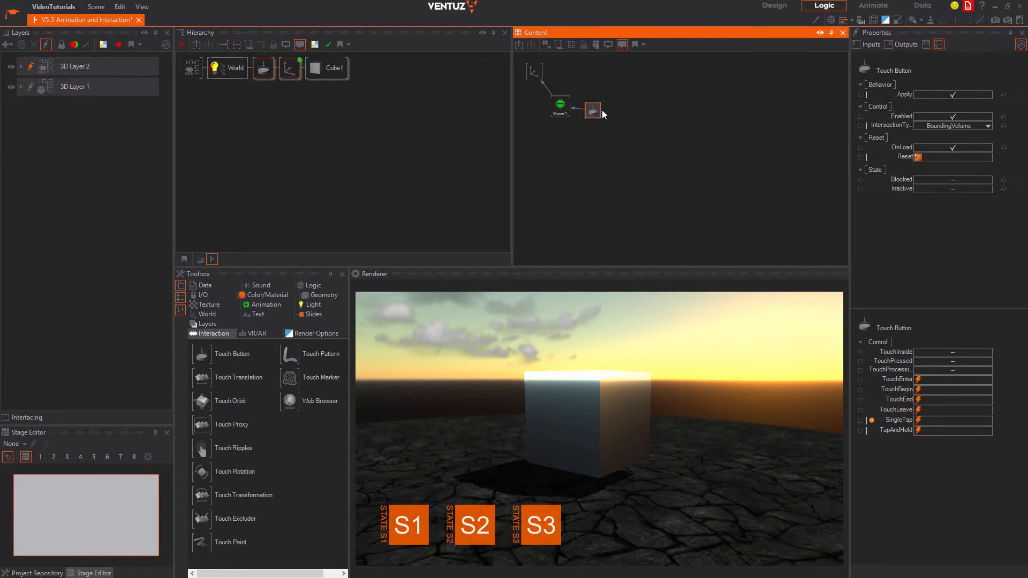
Tap the cube to test its rotation, examining the Mover's Nudge and value and the axis's Rotation Y
click(587, 394)
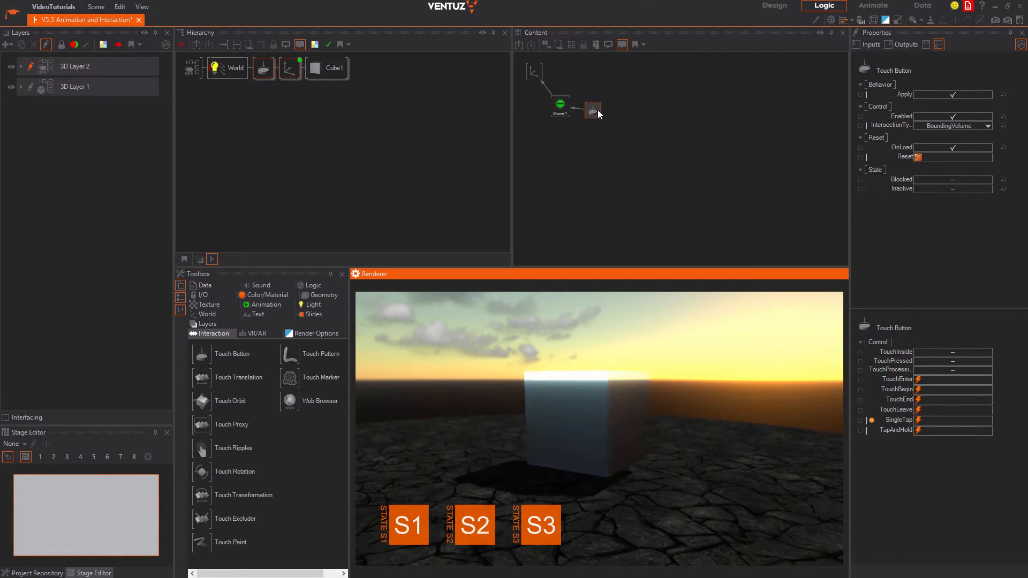
click(560, 105)
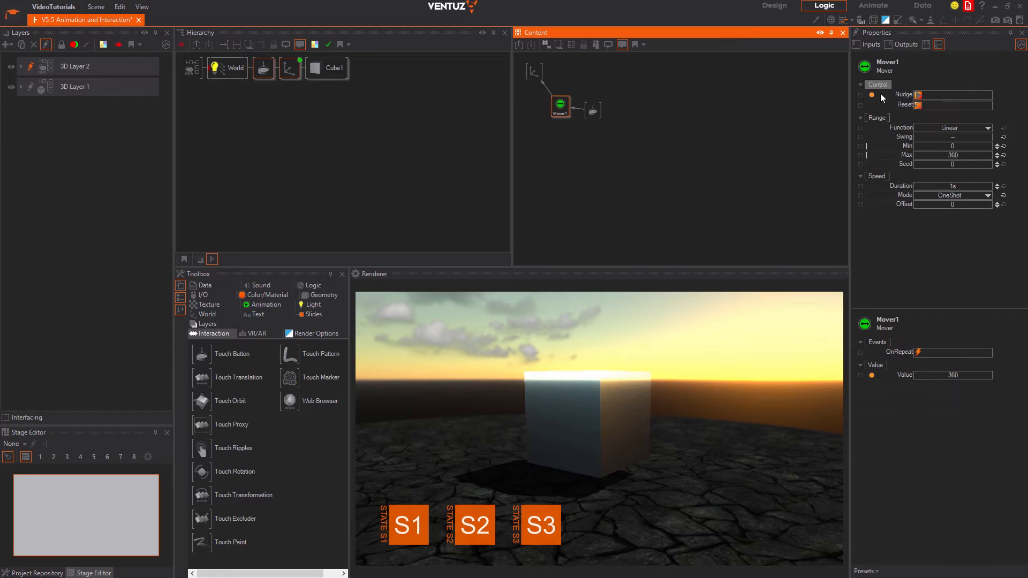
click(918, 95)
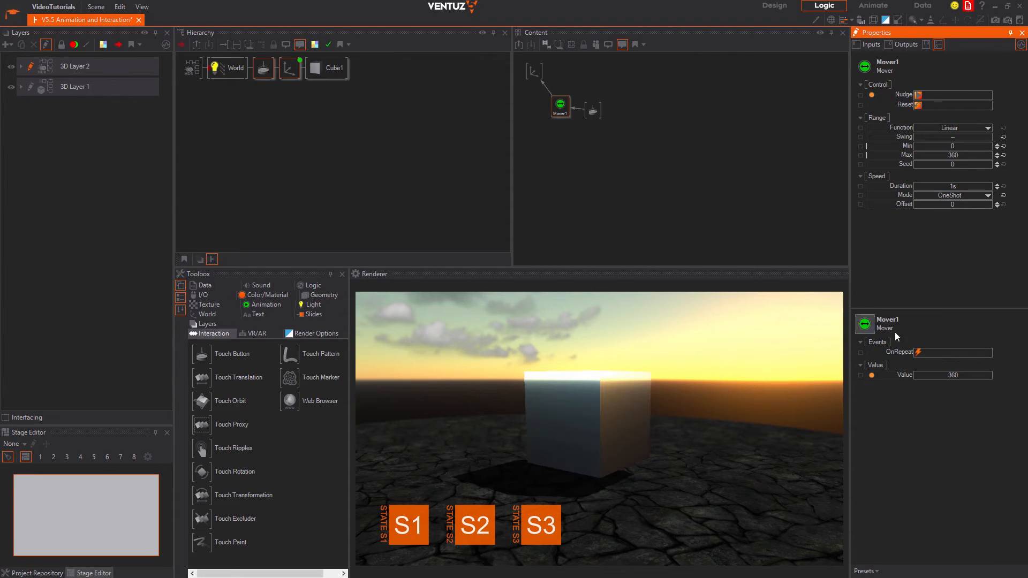
click(534, 70)
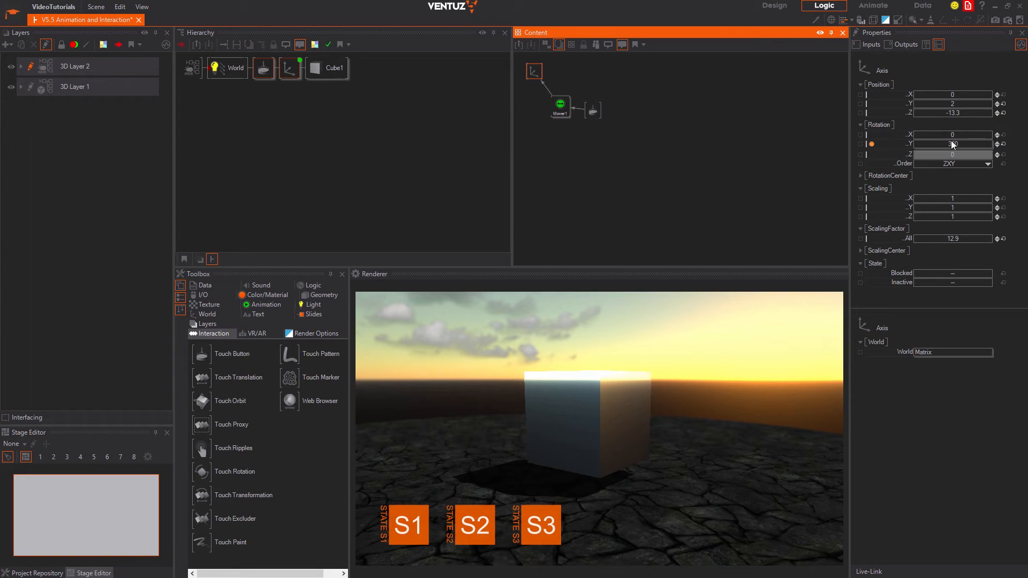
click(577, 405)
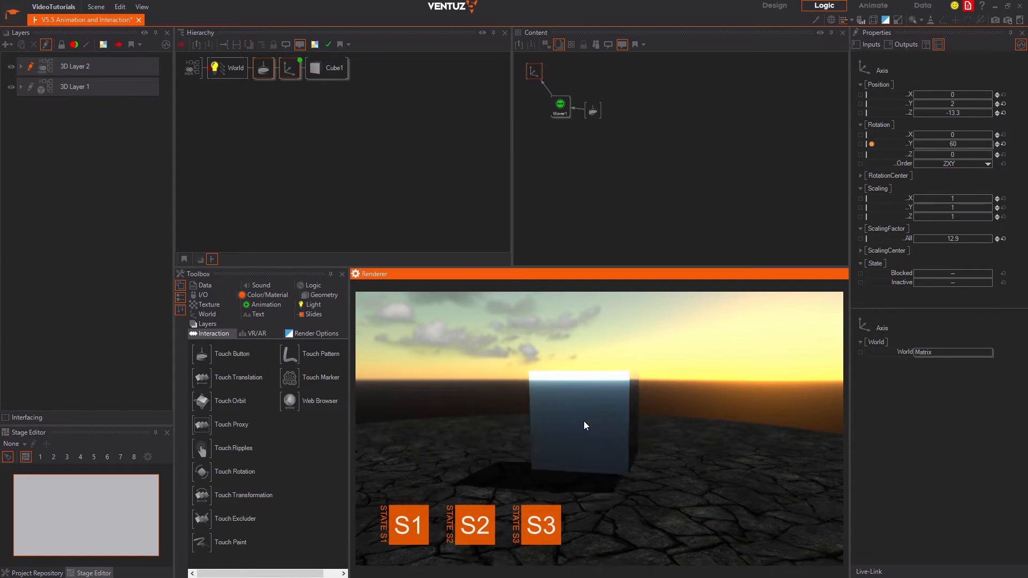
Try a Touch Translation between the axis and Cube1 by moving the rendered cube, and delete the node
click(332, 188)
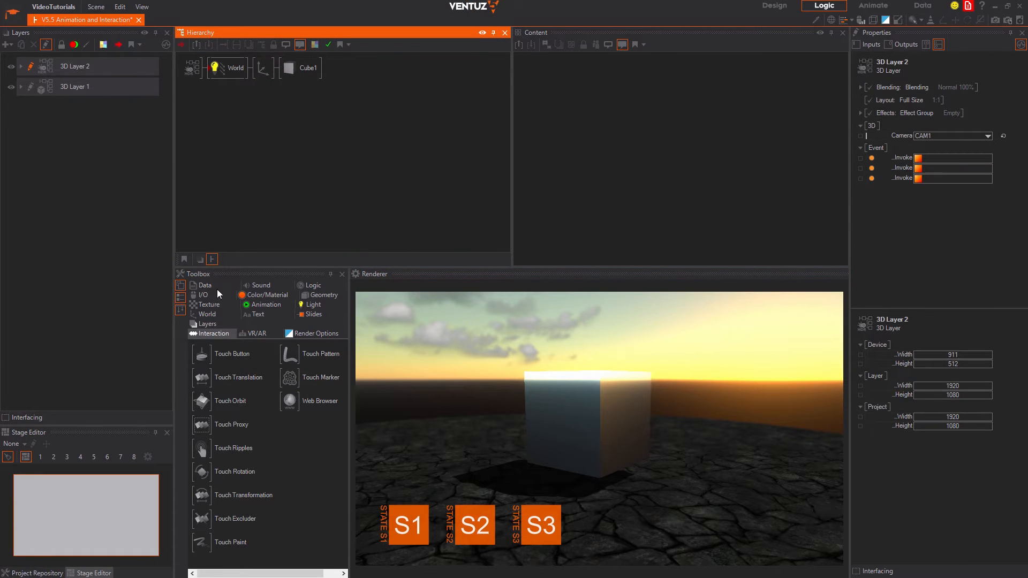
click(265, 360)
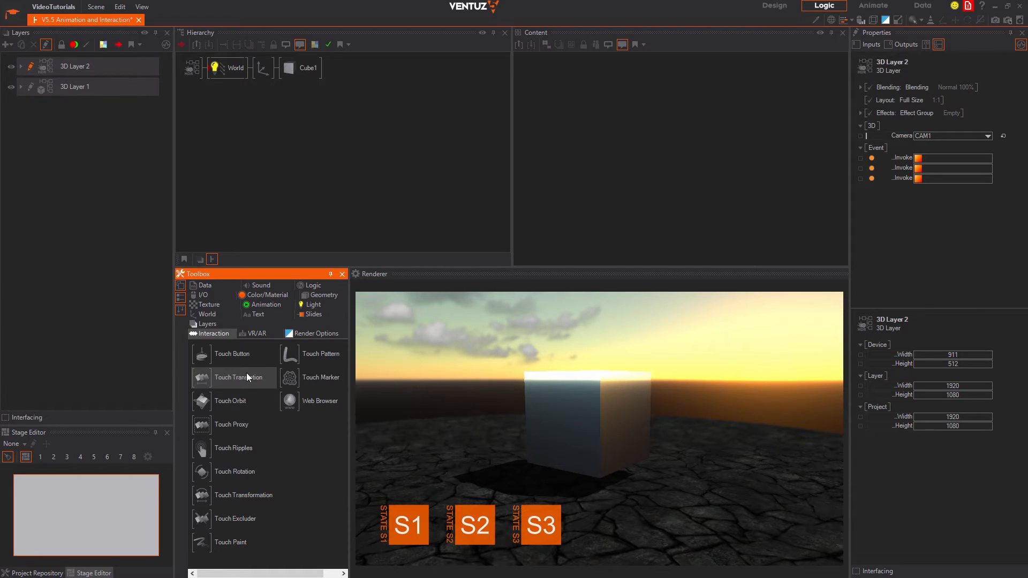
drag(246, 373, 283, 65)
click(282, 62)
mouse_move(544, 383)
mouse_down()
mouse_move(642, 375)
mouse_move(514, 348)
mouse_move(647, 356)
mouse_move(718, 337)
mouse_move(592, 399)
mouse_move(484, 382)
mouse_move(552, 381)
mouse_move(541, 383)
mouse_up()
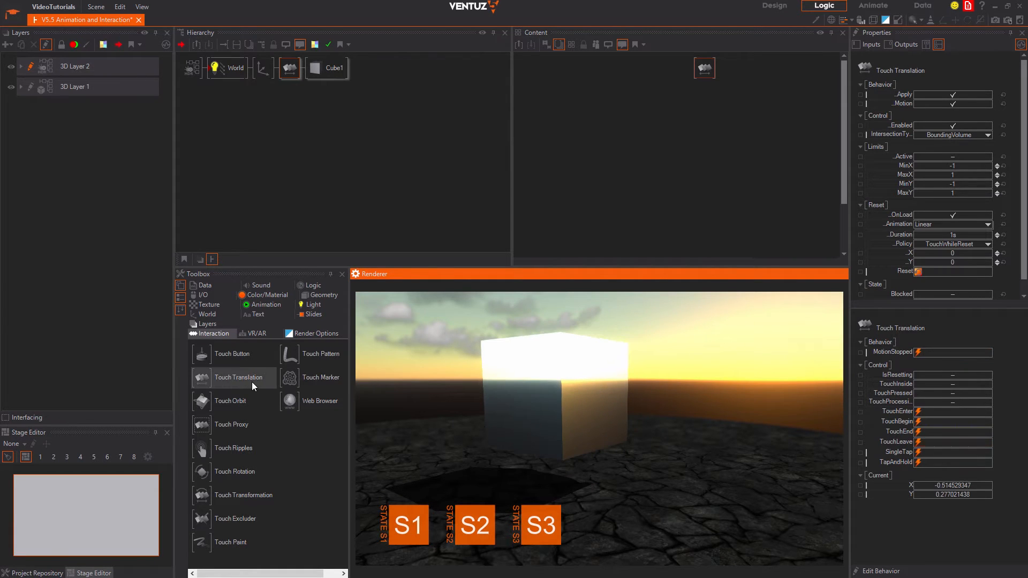
click(288, 68)
key(Delete)
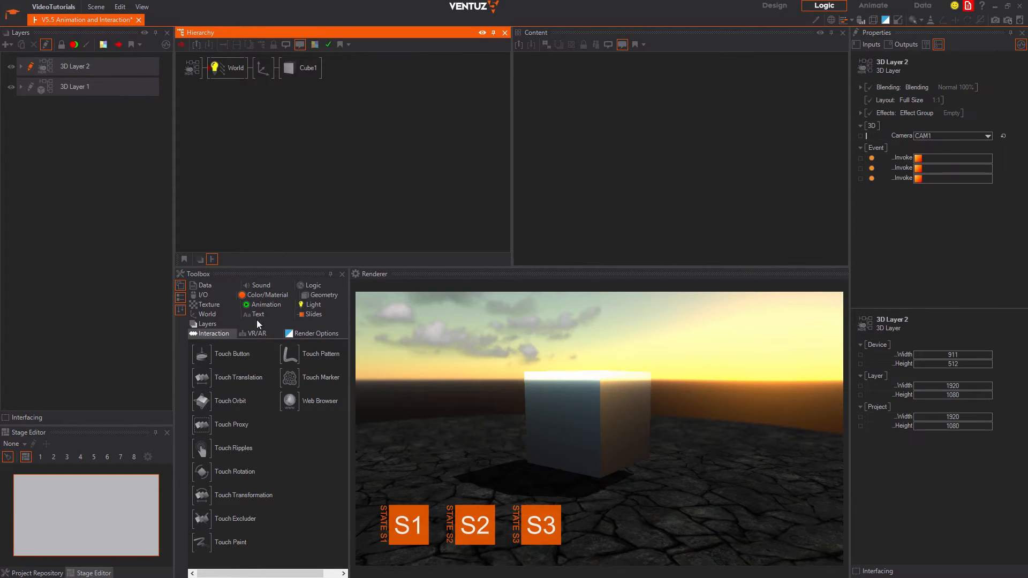
Try a Touch Orbit between the axis and Cube1 by orbiting the rendered cube, and delete the node
drag(216, 404, 285, 68)
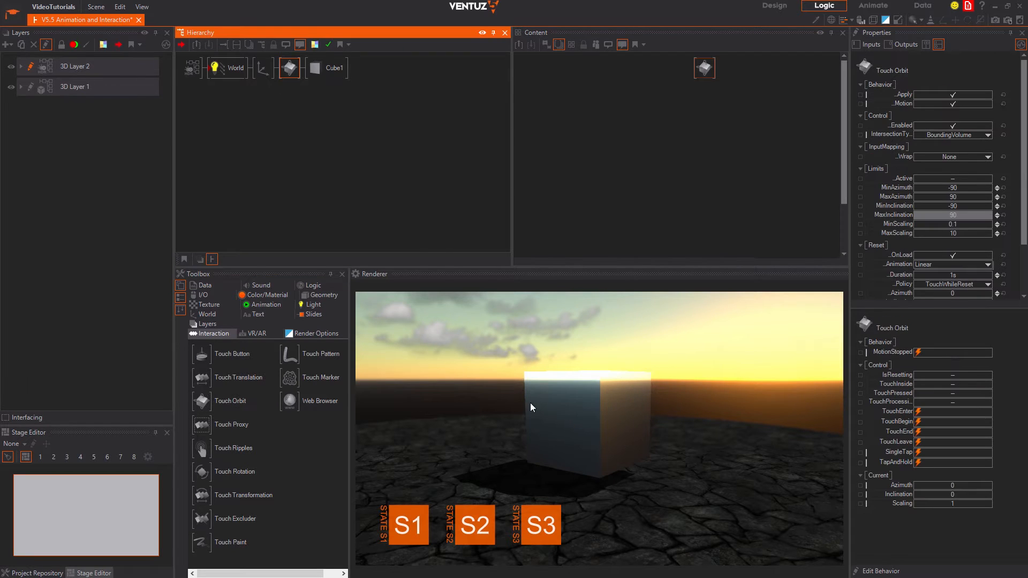
drag(530, 402, 600, 431)
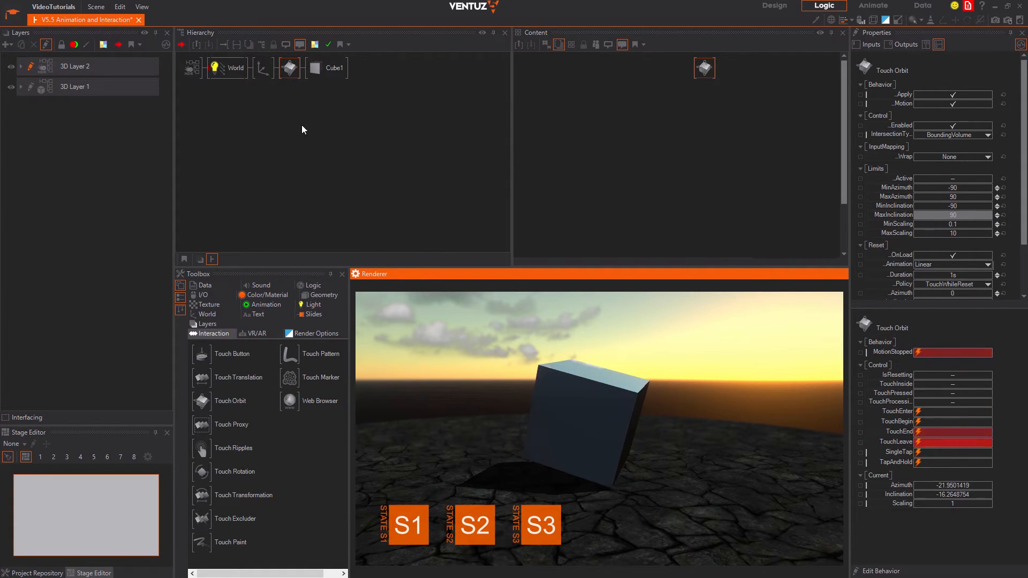
click(282, 61)
key(Delete)
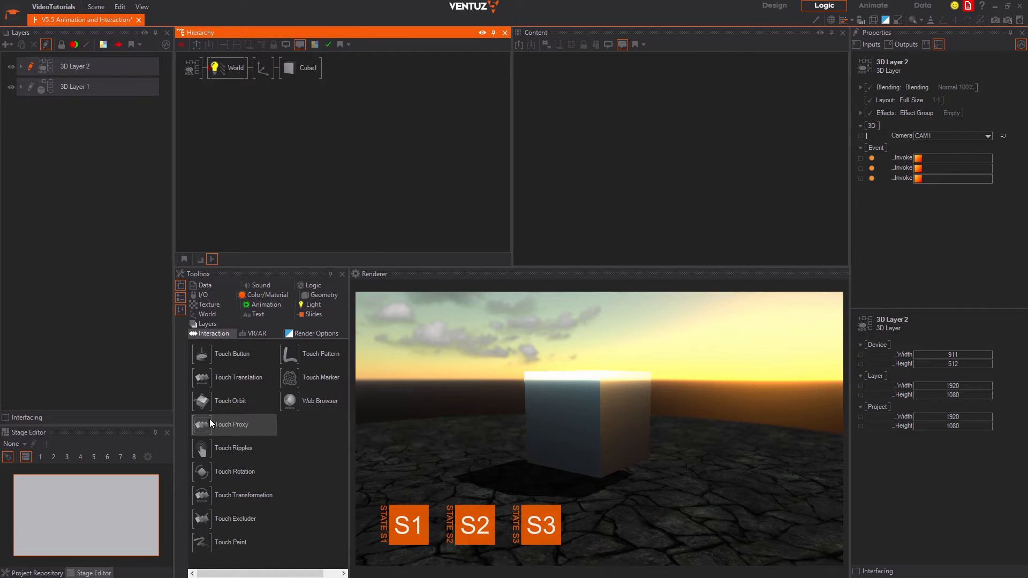
Try a Touch Rotation between the axis and Cube1 by rotating the rendered cube, and delete the node
drag(201, 472, 289, 67)
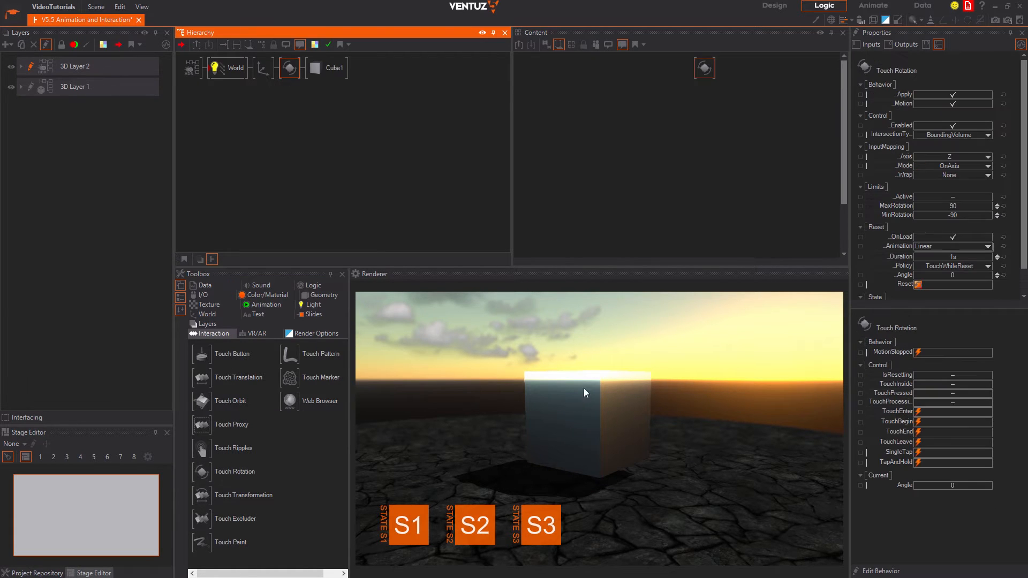
drag(583, 388, 535, 431)
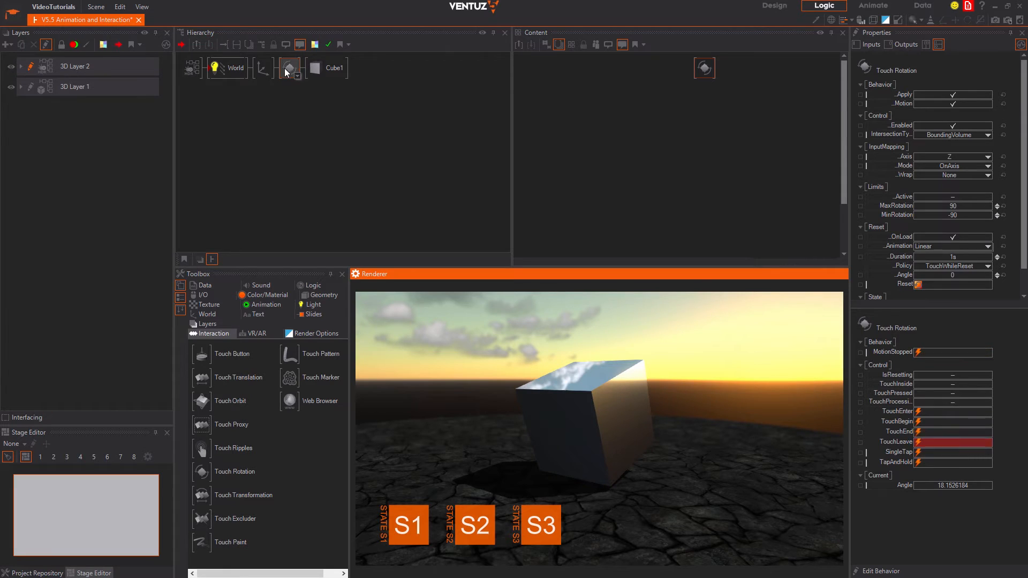
click(284, 66)
key(Delete)
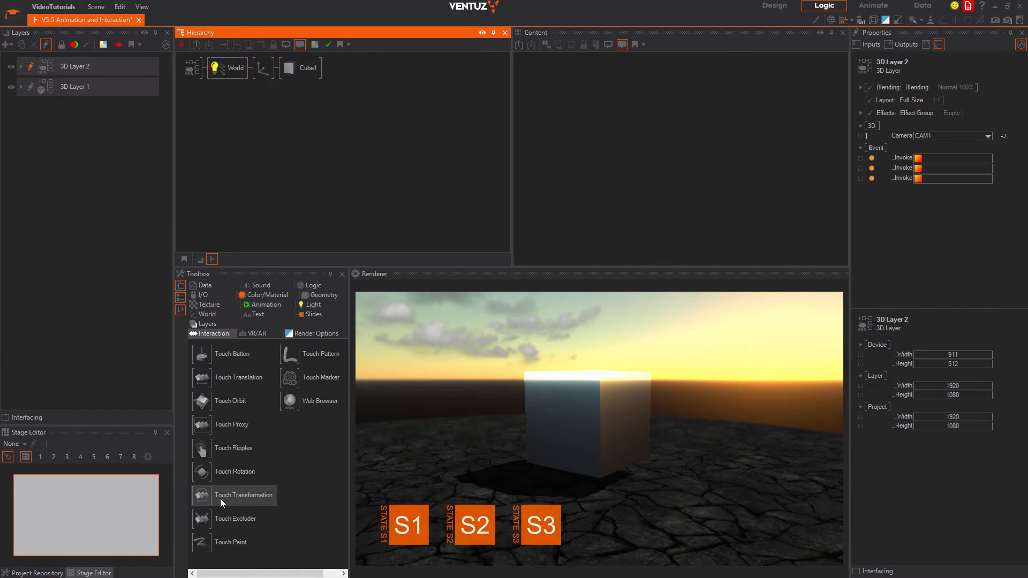
Insert a Touch Transformation between the axis and Cube1 and try it on the rendered cube
drag(220, 499, 289, 67)
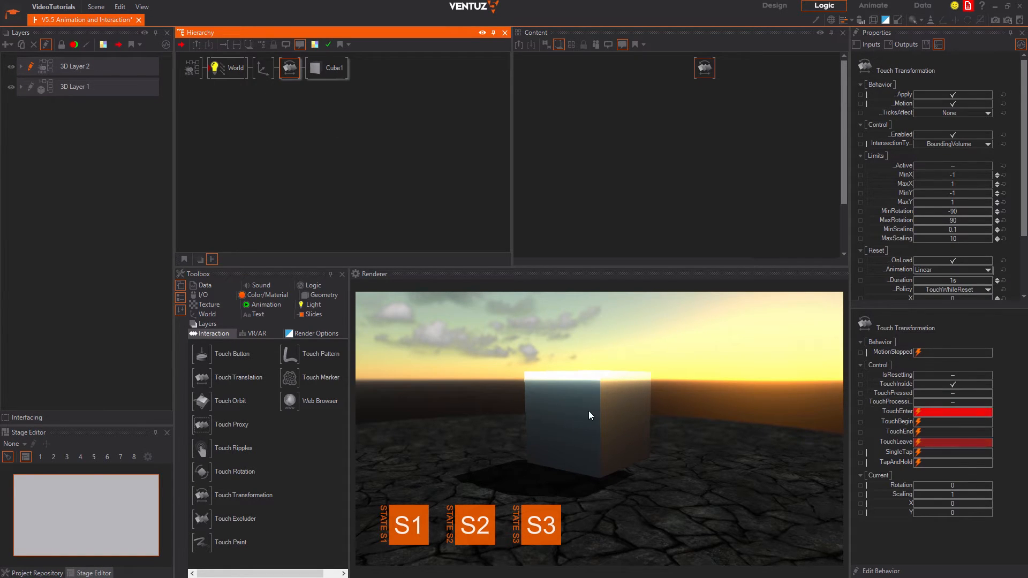
drag(588, 410, 539, 401)
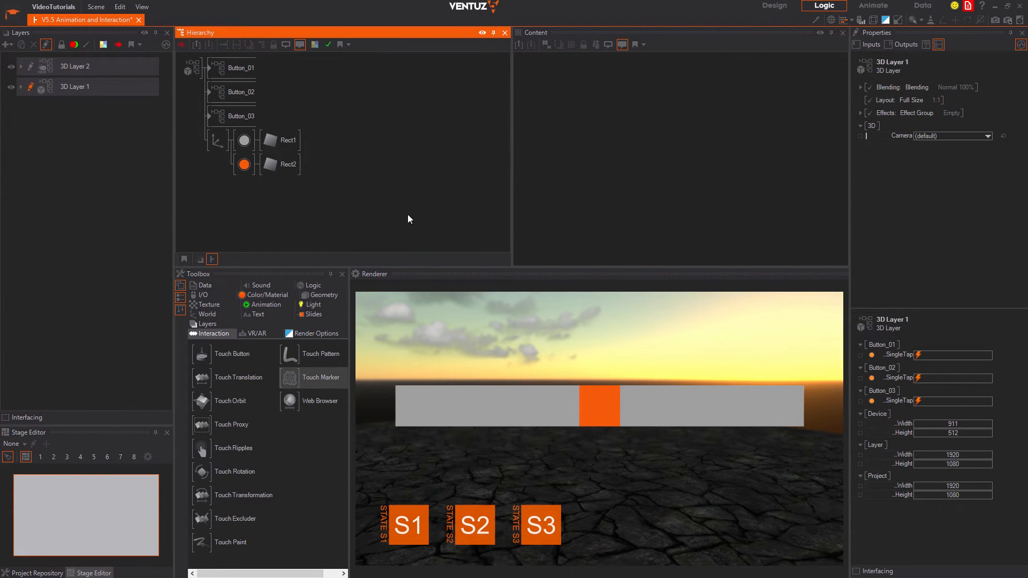
Insert a Touch Translation before Rect2's orange material and activate its limits with MinX -5, MaxX 5, MinY 0 and MaxY 0
drag(227, 375, 243, 166)
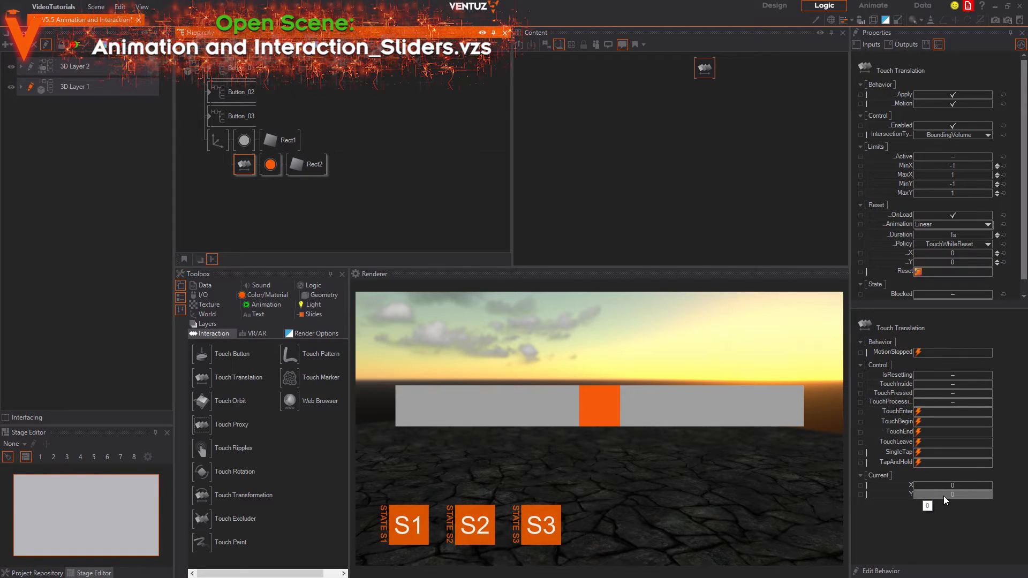
click(985, 195)
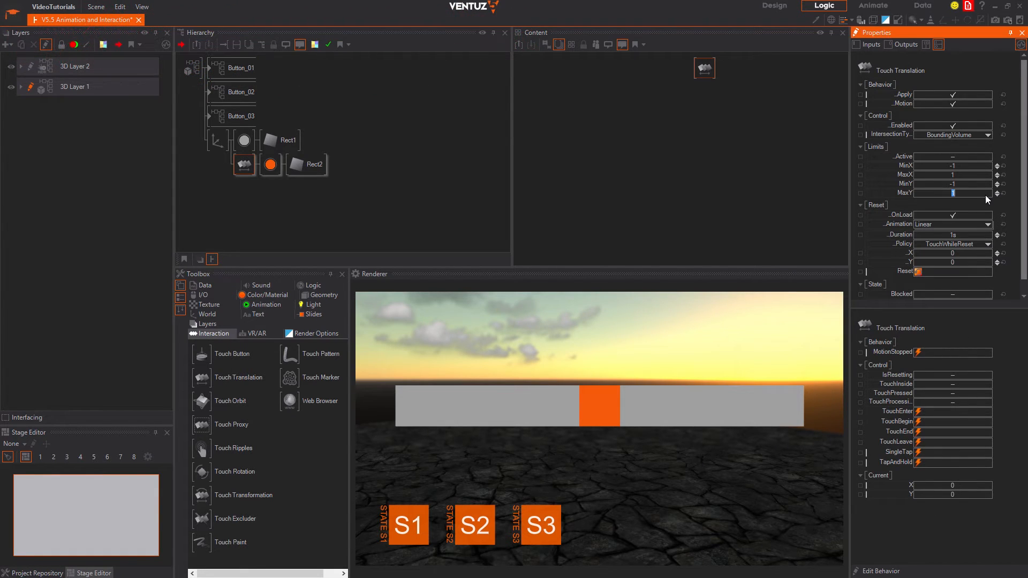
text(0)
click(972, 183)
text(0)
click(964, 174)
text(5)
click(962, 164)
text(-5)
Slide the orange handle back and forth along the grey bar to test the translation limits
drag(594, 413, 617, 438)
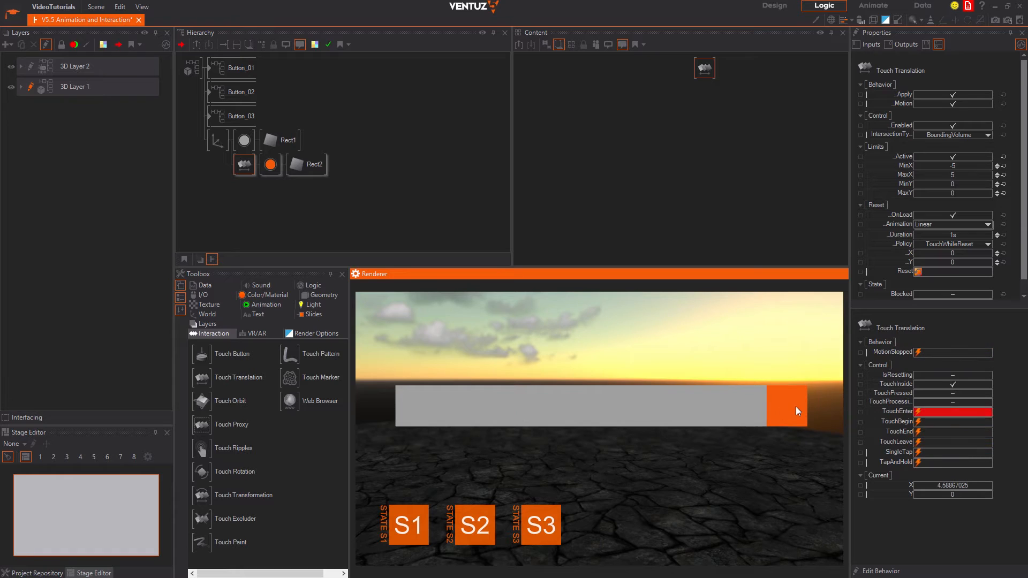
drag(796, 407, 660, 401)
drag(444, 414, 636, 439)
drag(749, 407, 573, 415)
drag(420, 407, 750, 437)
drag(704, 412, 603, 416)
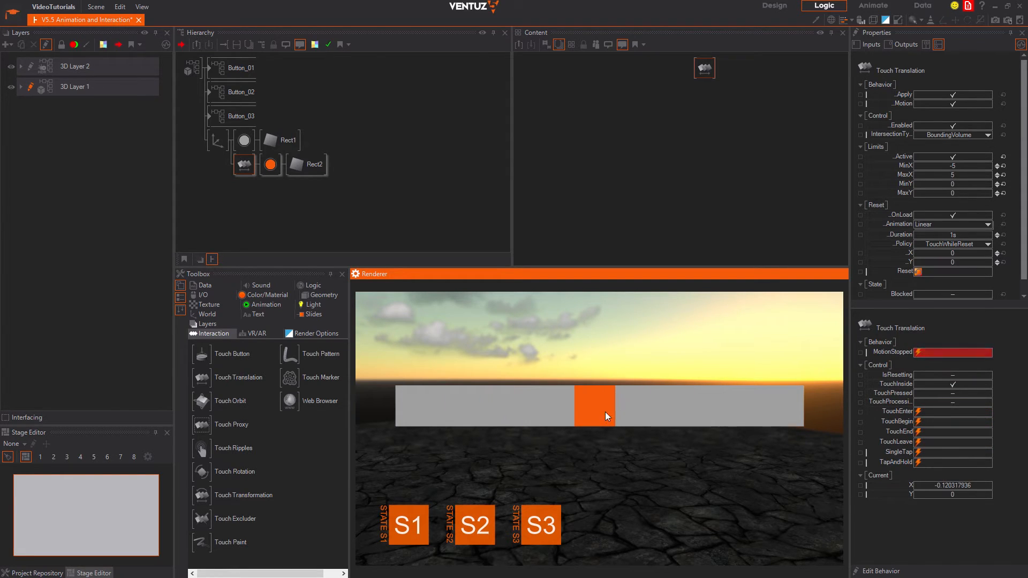
Set the Touch Translation's Tick Spacing to 1.0 in its behavior settings and slide the orange handle to try the ticks
click(867, 572)
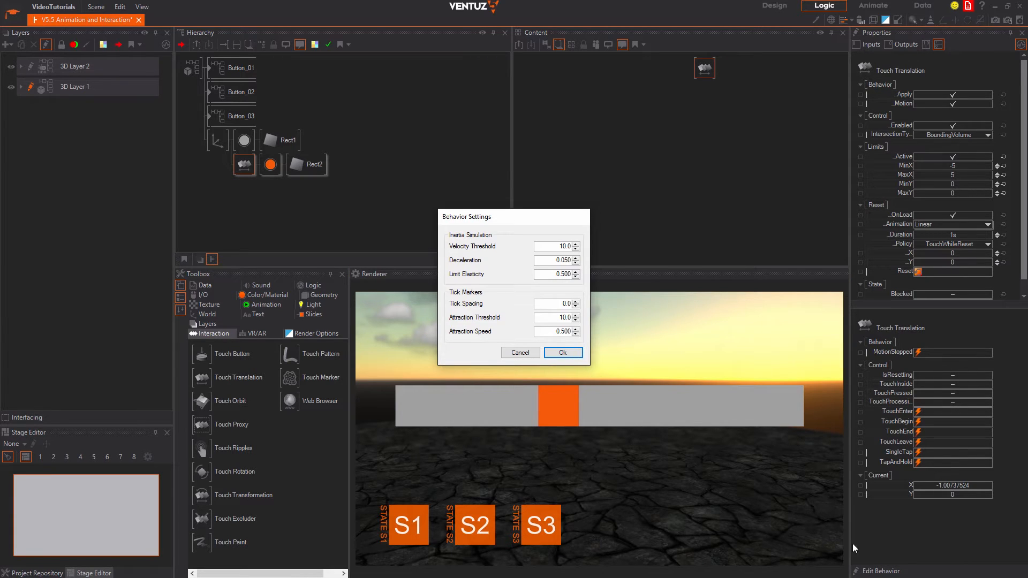
mouse_move(557, 246)
mouse_move(474, 269)
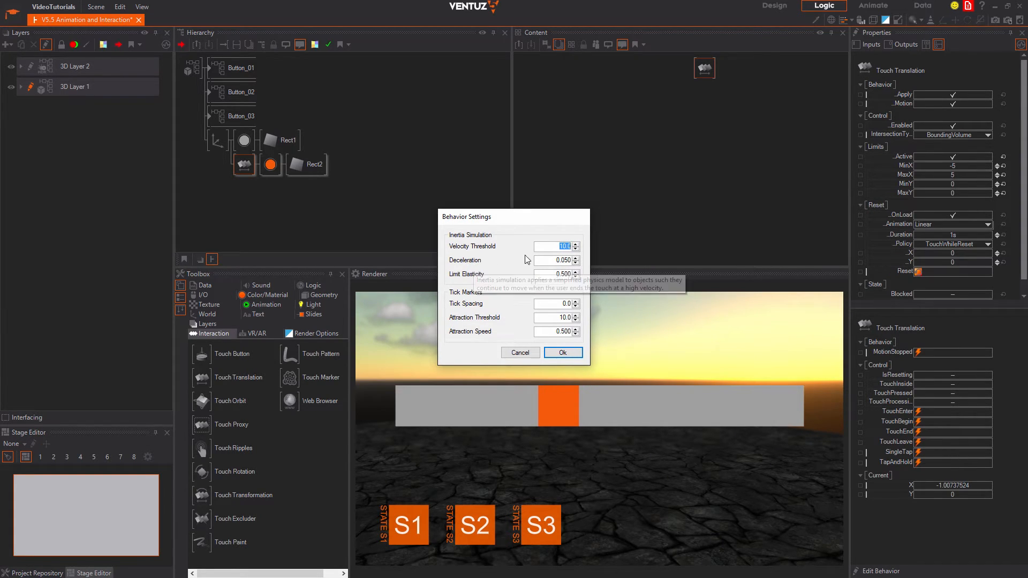
drag(544, 258, 586, 257)
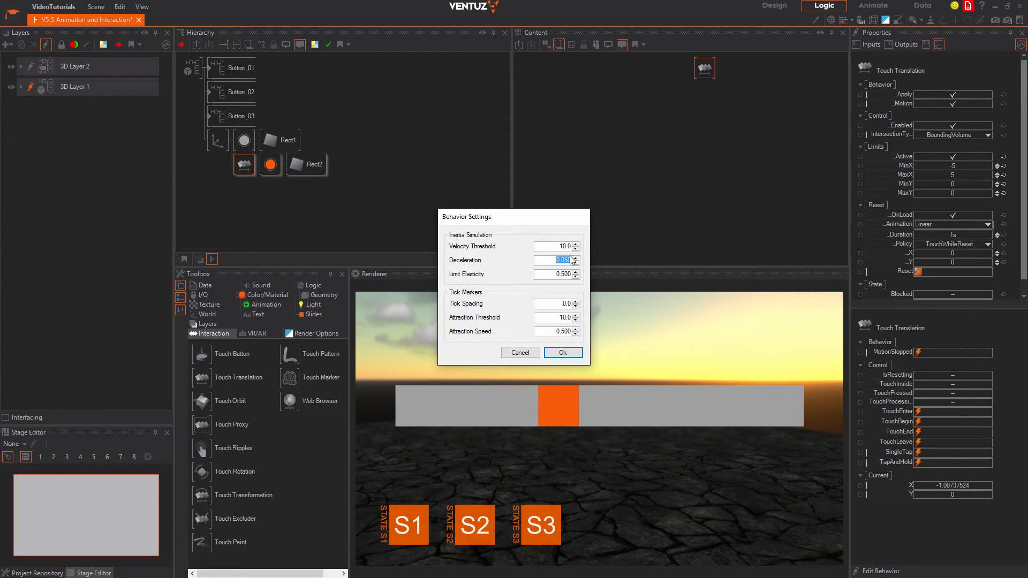
drag(552, 273, 597, 266)
mouse_move(578, 267)
mouse_move(554, 302)
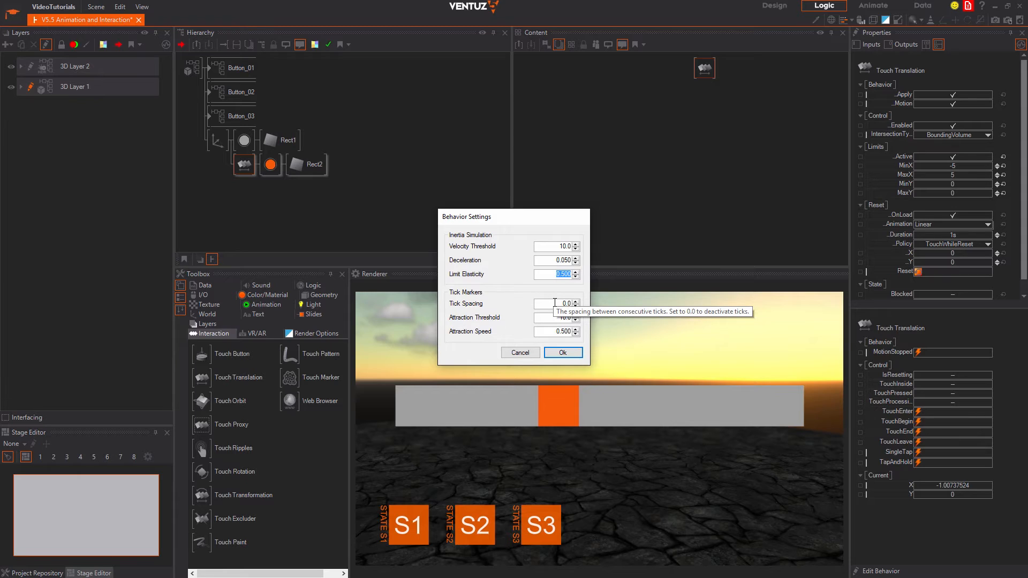
drag(556, 303, 572, 300)
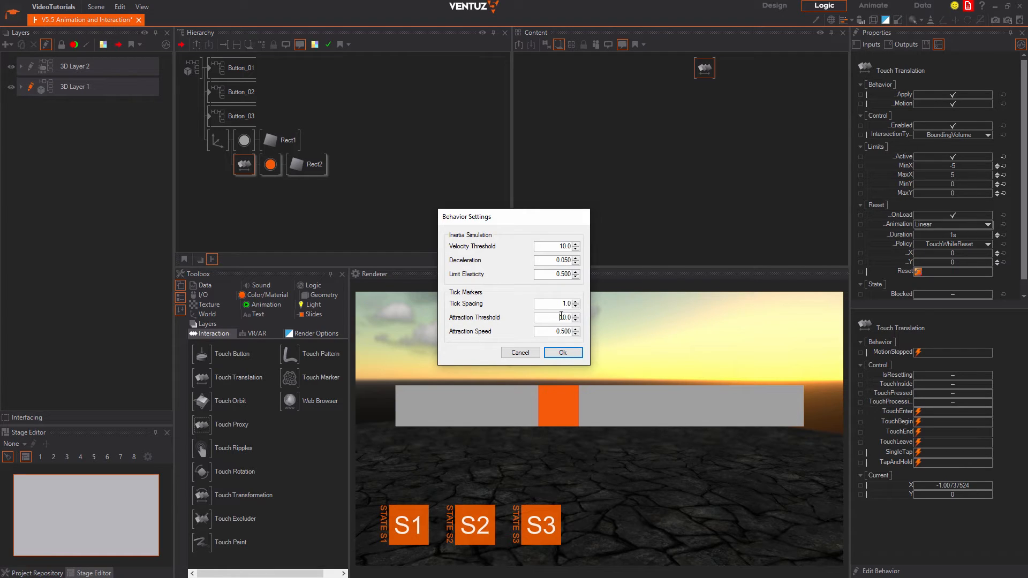
mouse_move(573, 319)
click(562, 353)
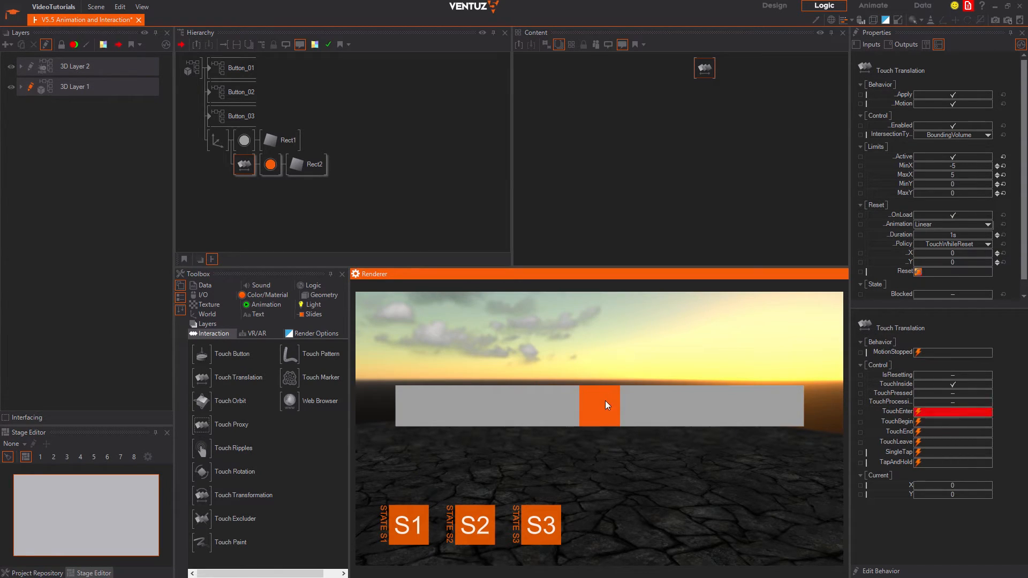
drag(599, 405, 709, 386)
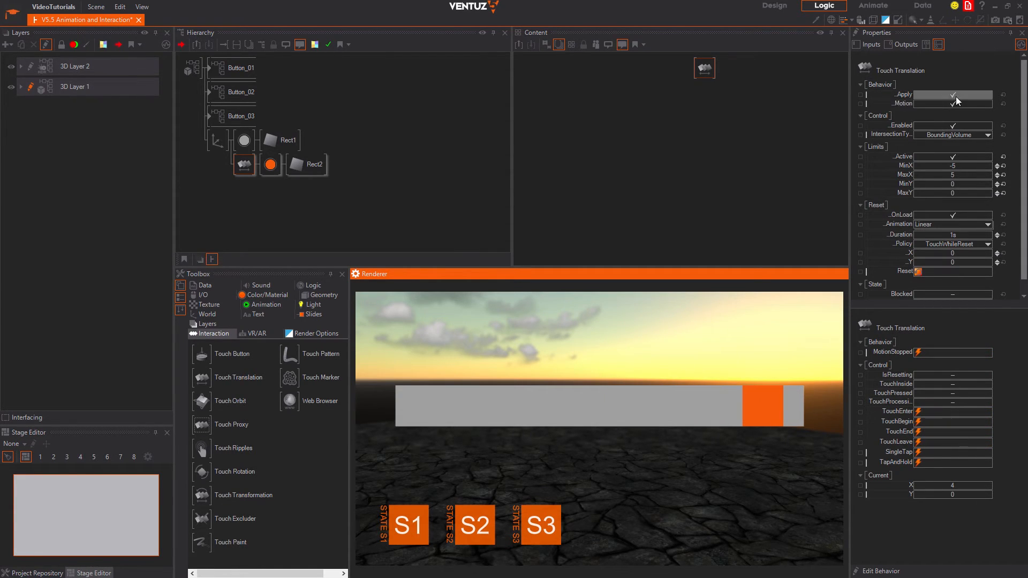
Turn off the Touch Translation's Apply option, try sliding the handle, and turn Apply back on
click(955, 96)
drag(745, 406, 637, 419)
click(967, 93)
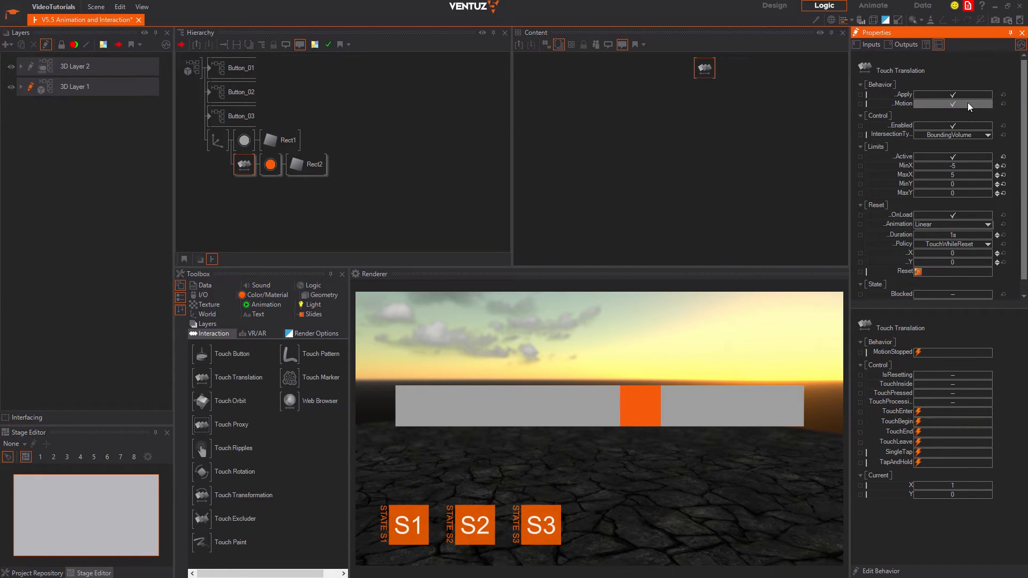
Turn off the Touch Translation's Motion option, try sliding the orange handle along the bar, and turn Motion back on
click(967, 102)
click(592, 413)
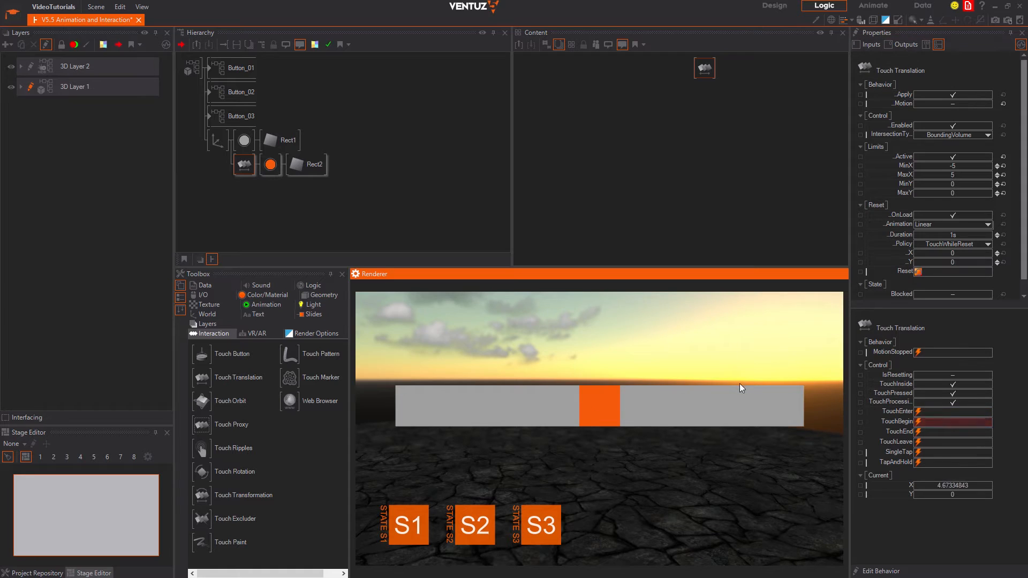
drag(669, 412, 618, 428)
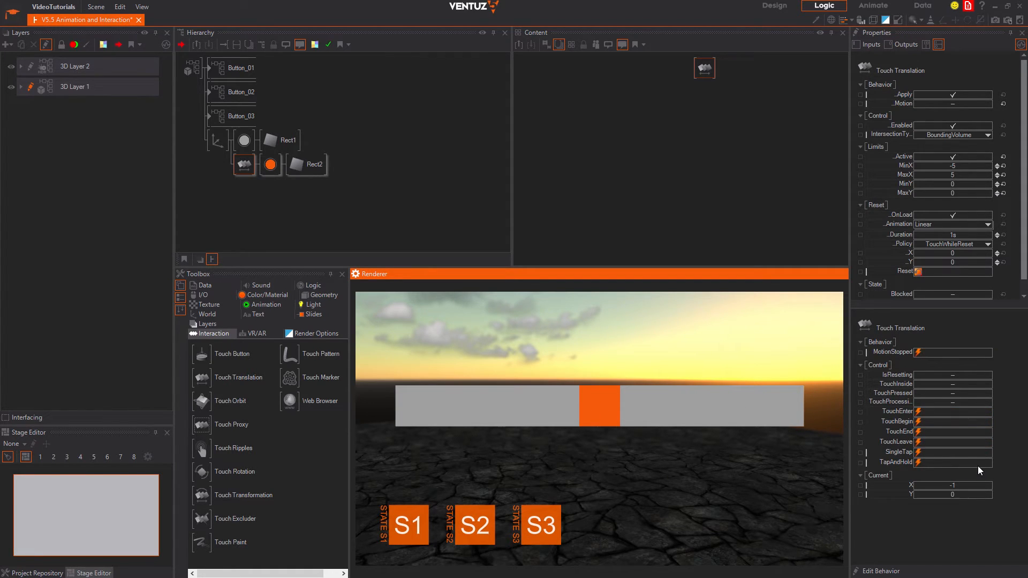
click(963, 104)
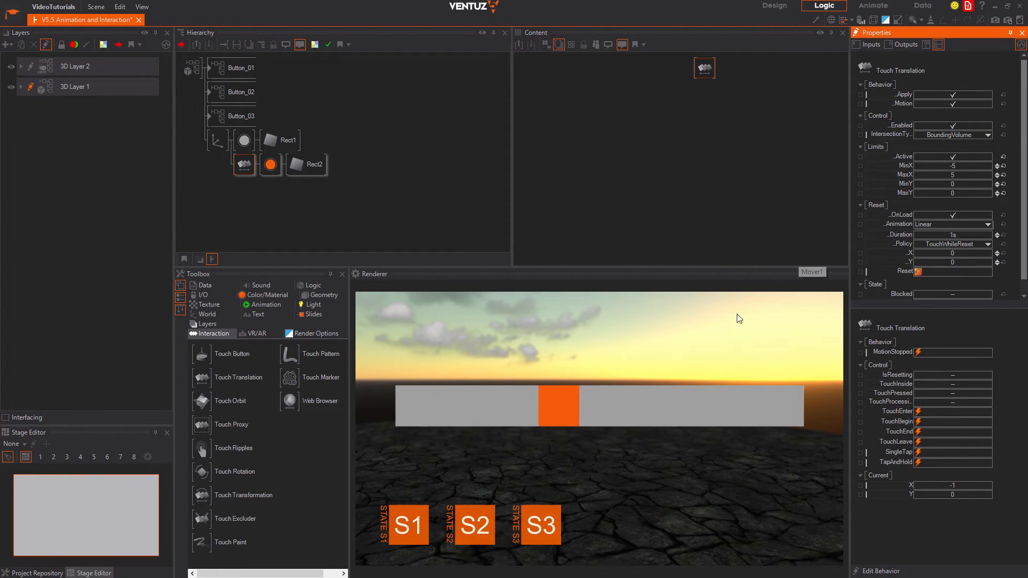
Slide the handle off-centre, trigger the Touch Translation's reset, and inspect the available reset animation and policy options
drag(565, 415, 484, 423)
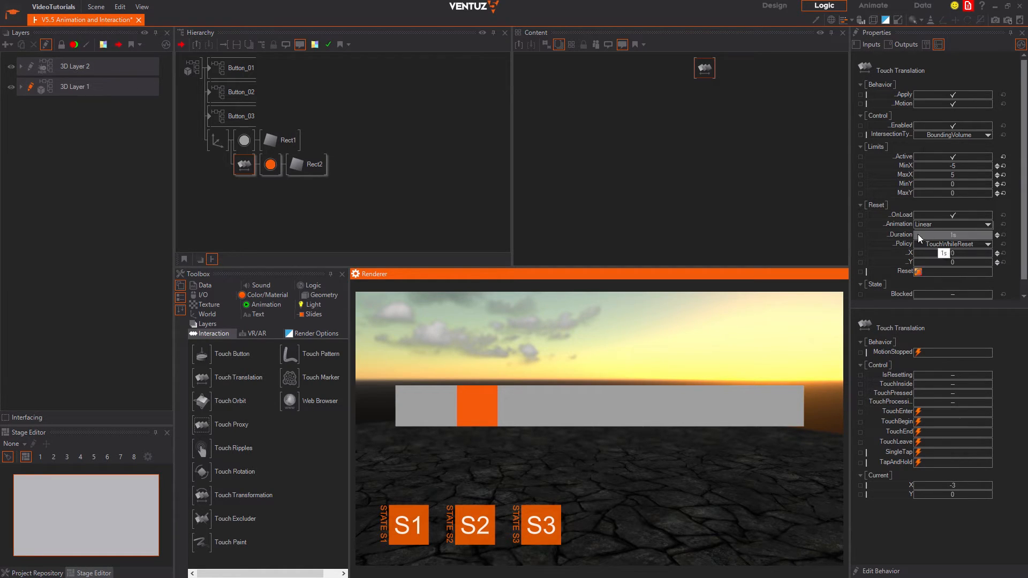
click(918, 272)
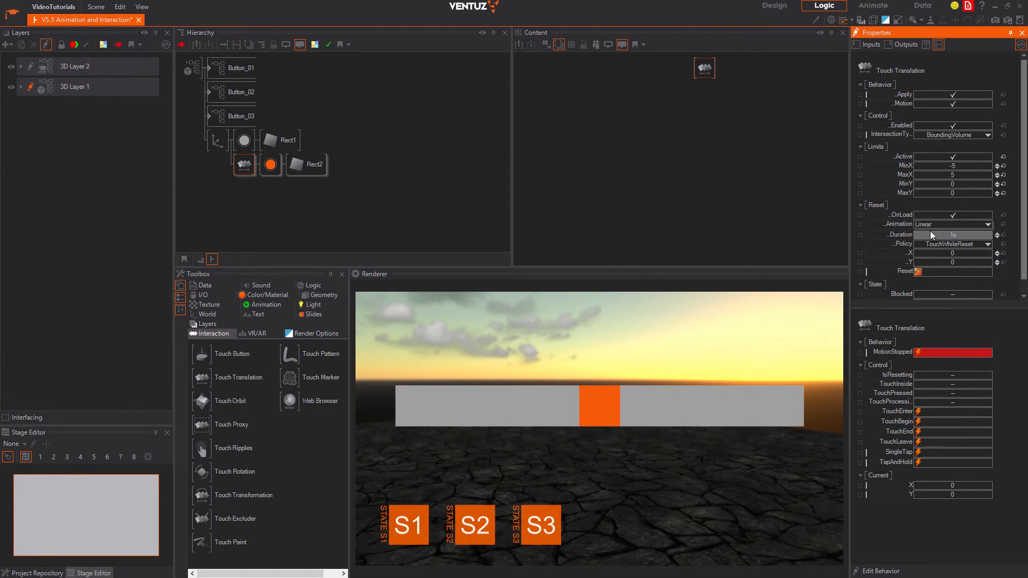
click(987, 225)
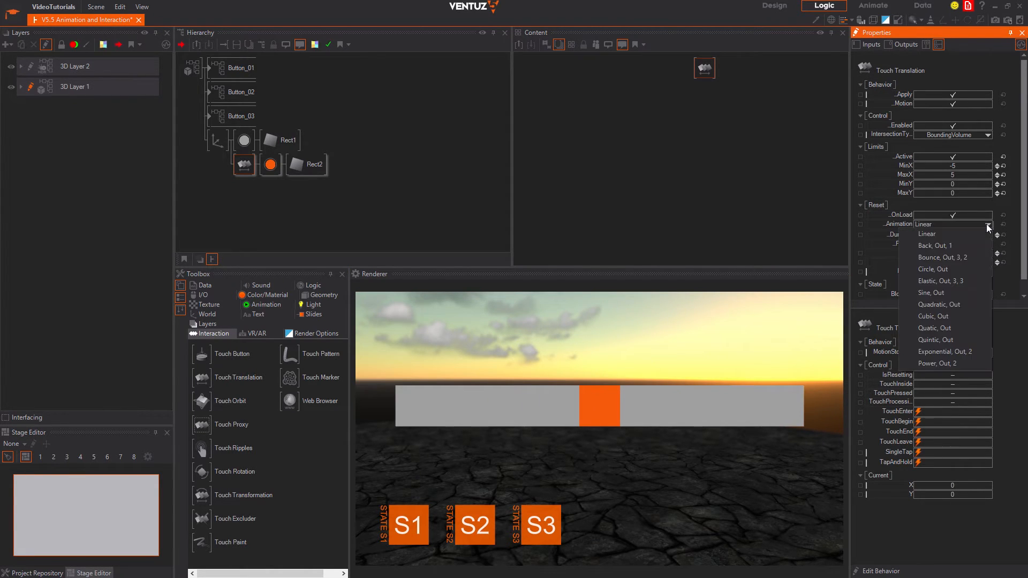
click(1015, 219)
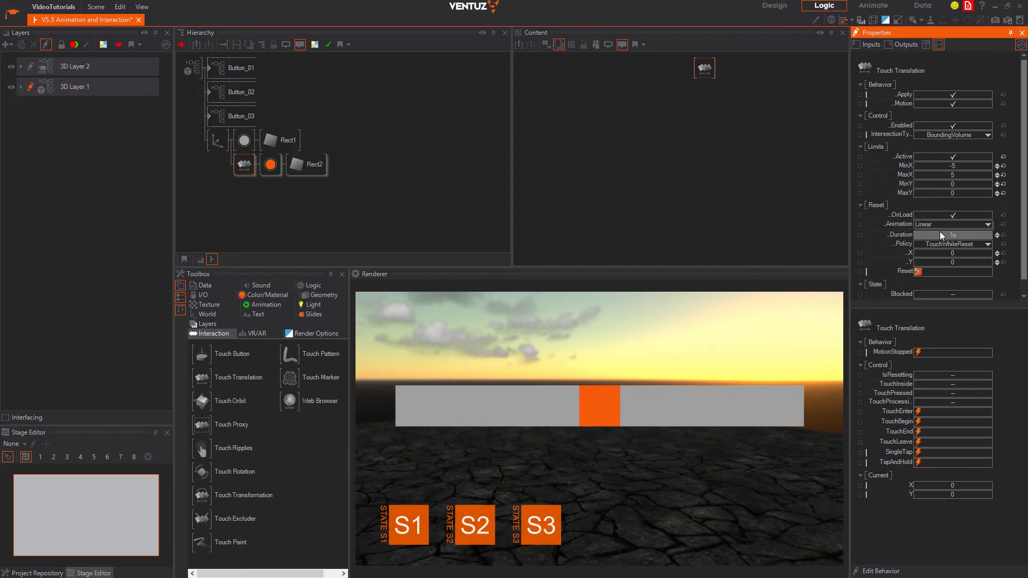
click(946, 242)
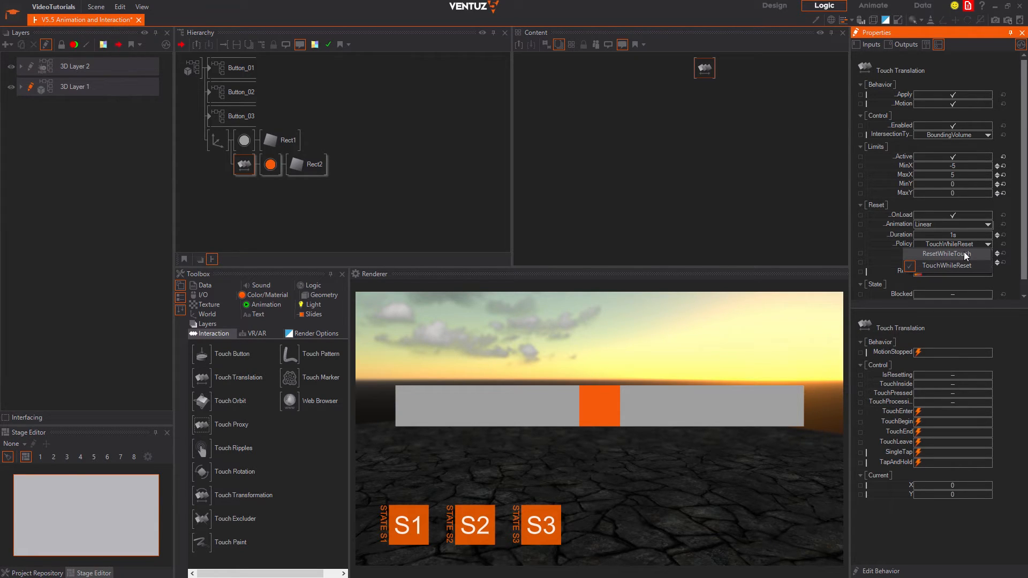
click(972, 289)
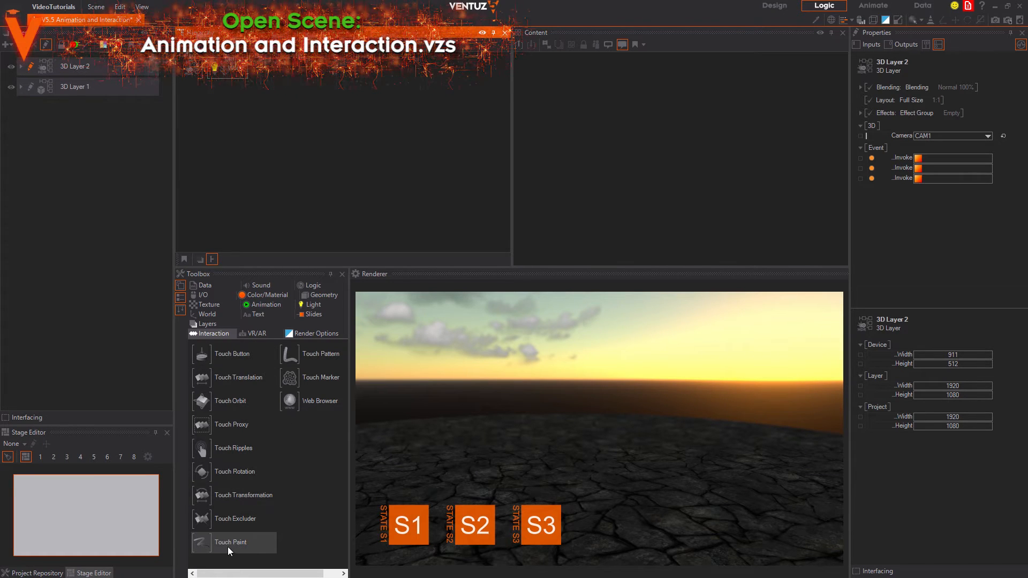
Add a Touch Paint node after World in 3D Layer 2 and draw a looping red stroke in the rendered scene
mouse_move(248, 540)
mouse_down()
mouse_move(277, 477)
mouse_move(248, 68)
mouse_move(262, 65)
mouse_up()
click(264, 64)
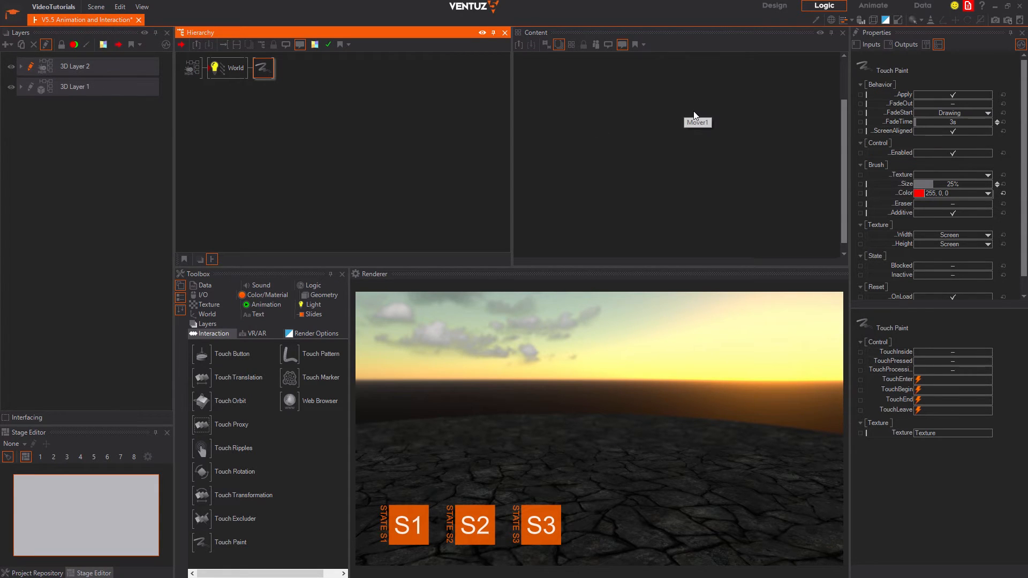
mouse_move(684, 348)
mouse_down()
mouse_move(644, 364)
mouse_move(697, 455)
mouse_move(755, 428)
mouse_up()
Enable FadeOut and Eraser on the Touch Paint, set its brush size to 38.1%, and test the brush in the scene
click(953, 103)
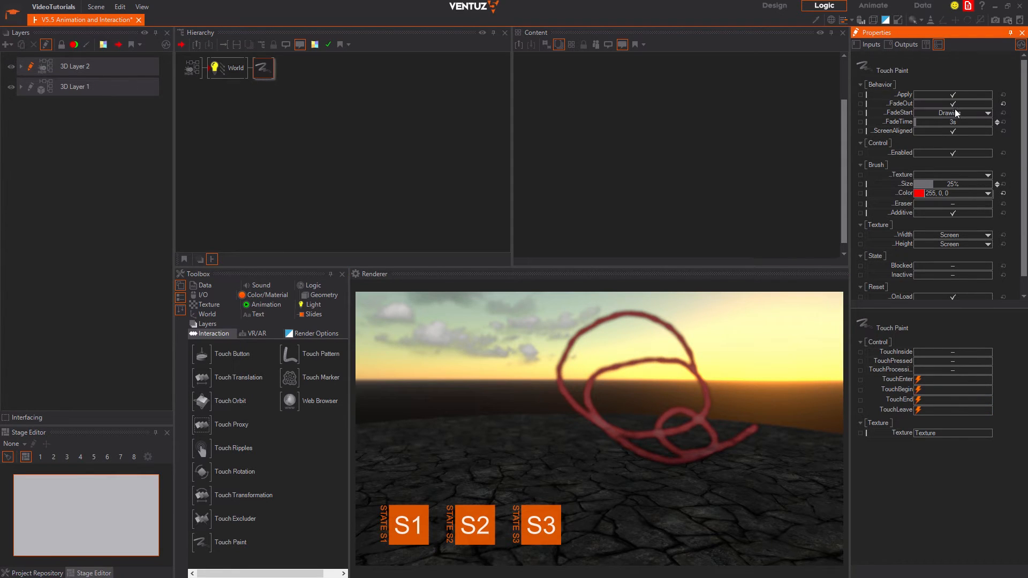
click(956, 112)
click(959, 120)
drag(963, 183, 968, 184)
mouse_move(704, 355)
mouse_down()
mouse_move(631, 380)
mouse_move(600, 405)
mouse_move(637, 337)
mouse_up()
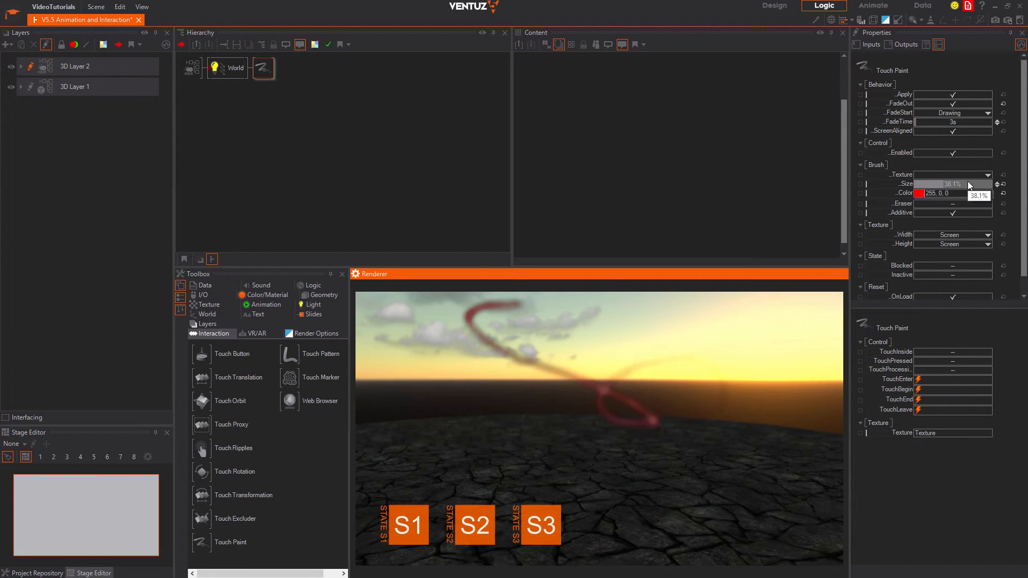
click(958, 204)
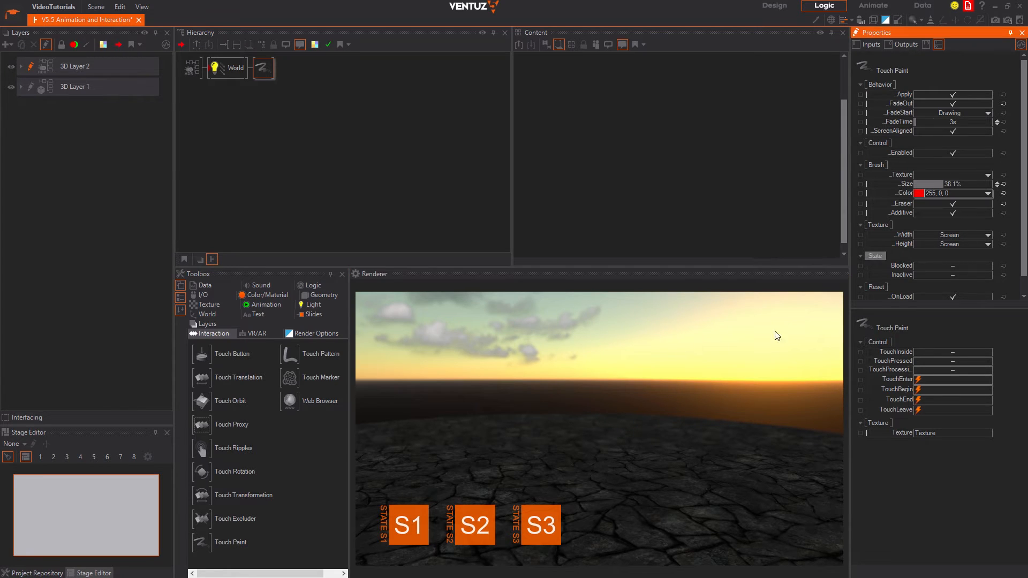
mouse_move(594, 372)
mouse_down()
mouse_move(584, 377)
mouse_move(744, 377)
mouse_up()
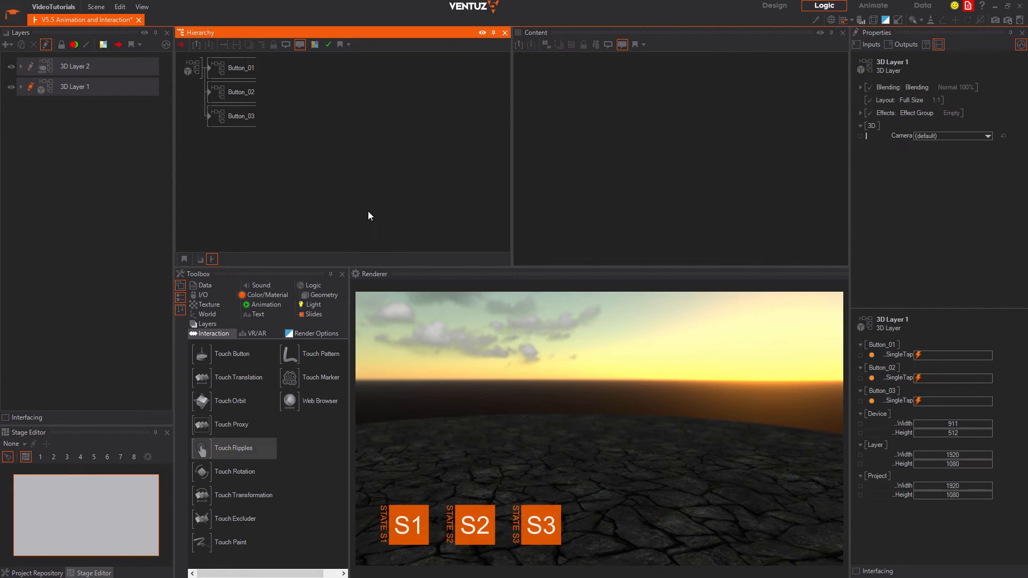
Try a Touch Pattern below Button_03 in 3D Layer 1 by drawing gestures in the rendered scene, and delete the node
drag(289, 353, 231, 125)
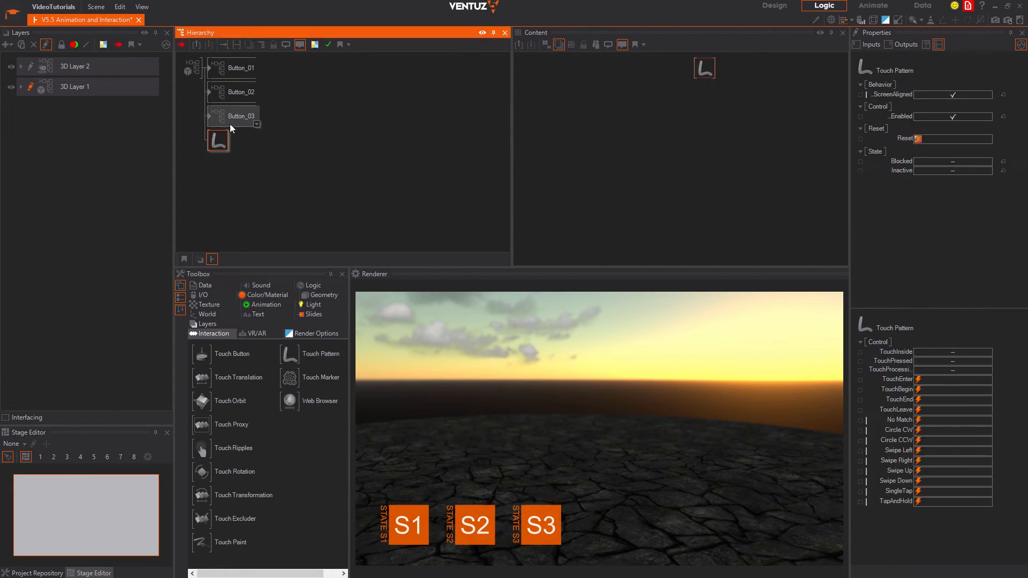
drag(579, 367, 455, 342)
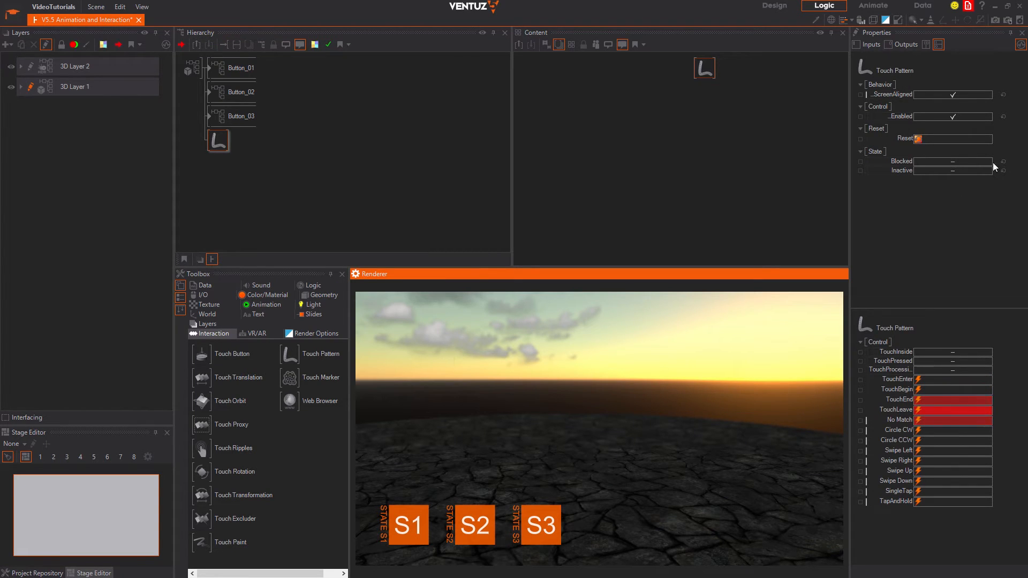
click(953, 95)
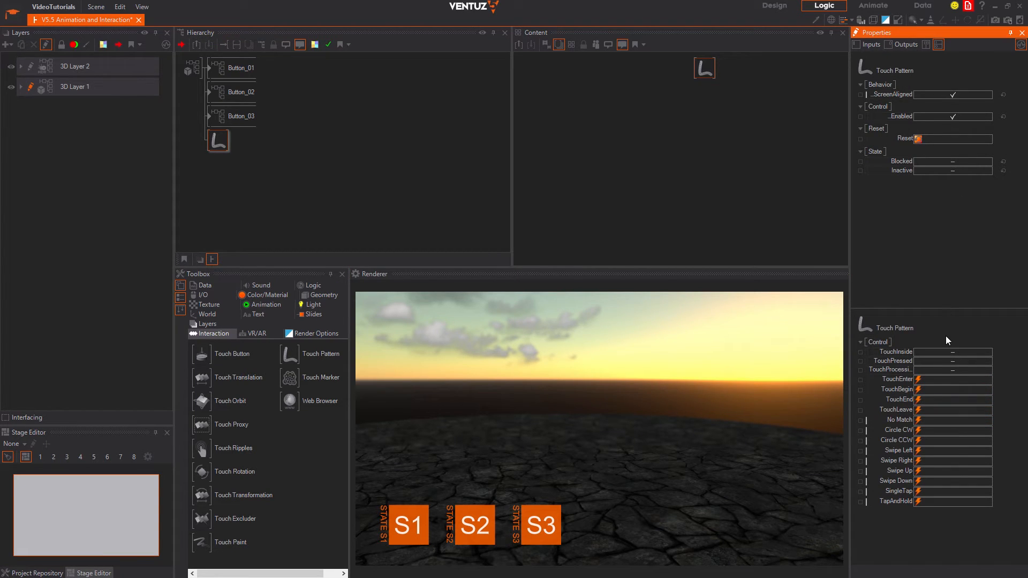
drag(642, 383, 535, 420)
drag(626, 416, 681, 464)
click(209, 140)
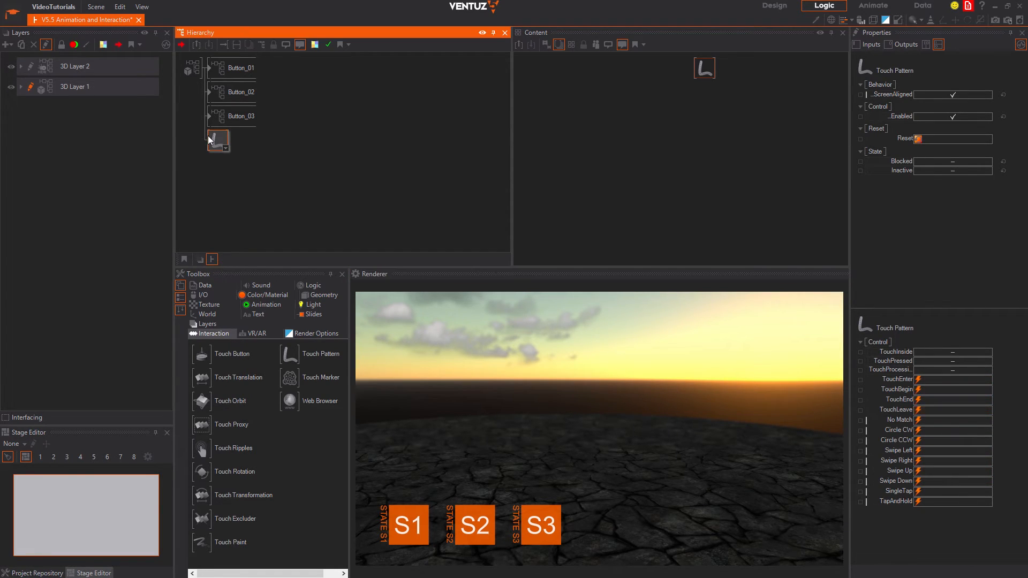
key(Delete)
Try a Touch Ripples node below Button_03 by touching across the rendered scene, and delete the node
drag(213, 442, 217, 138)
click(300, 142)
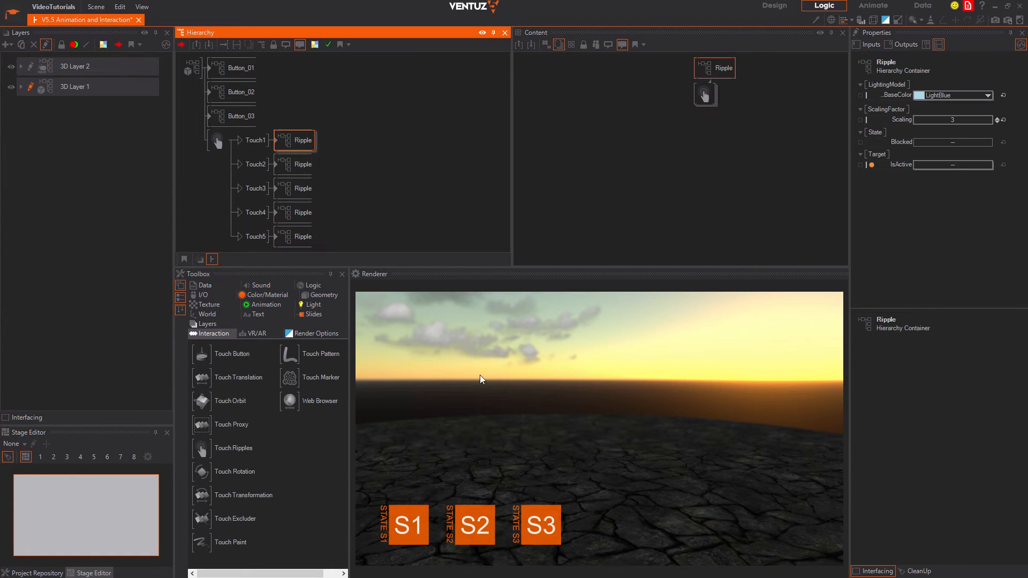
mouse_move(474, 381)
mouse_down()
mouse_move(694, 459)
mouse_move(422, 424)
mouse_move(572, 458)
mouse_move(524, 409)
mouse_up()
click(212, 138)
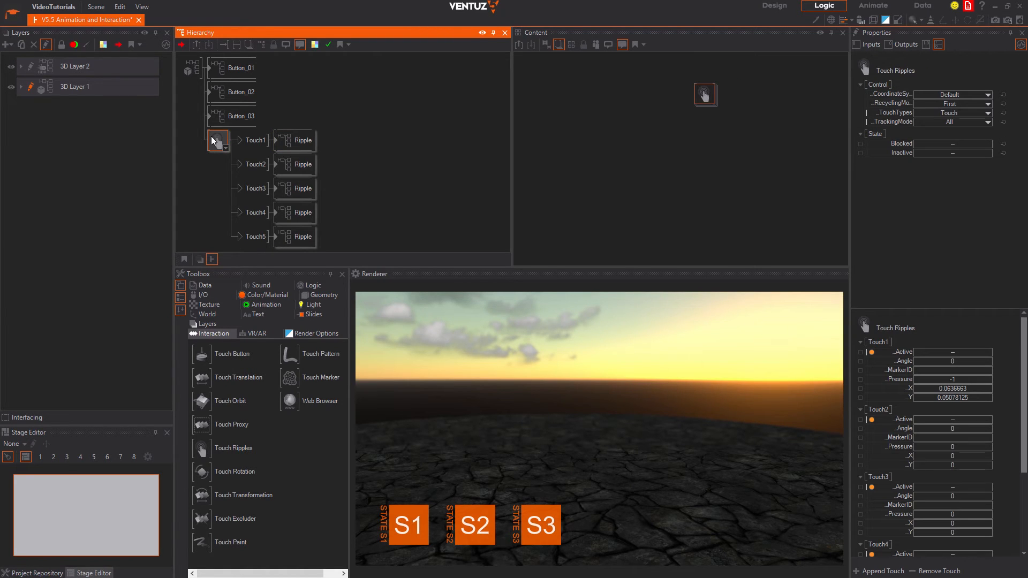
mouse_move(454, 376)
mouse_down()
mouse_move(447, 356)
mouse_move(419, 410)
mouse_move(444, 460)
mouse_move(589, 485)
mouse_move(580, 471)
mouse_up()
key(Delete)
Insert a Touch Marker below Button_03, examine its properties, and replace it with a Web Browser node
mouse_move(321, 375)
mouse_down()
mouse_move(231, 127)
mouse_move(223, 137)
mouse_up()
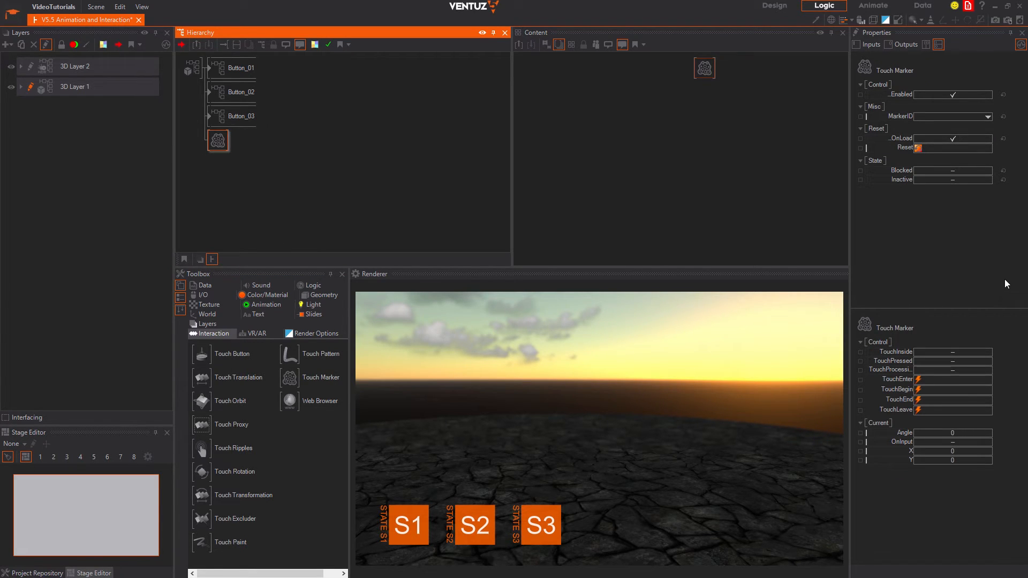
click(930, 121)
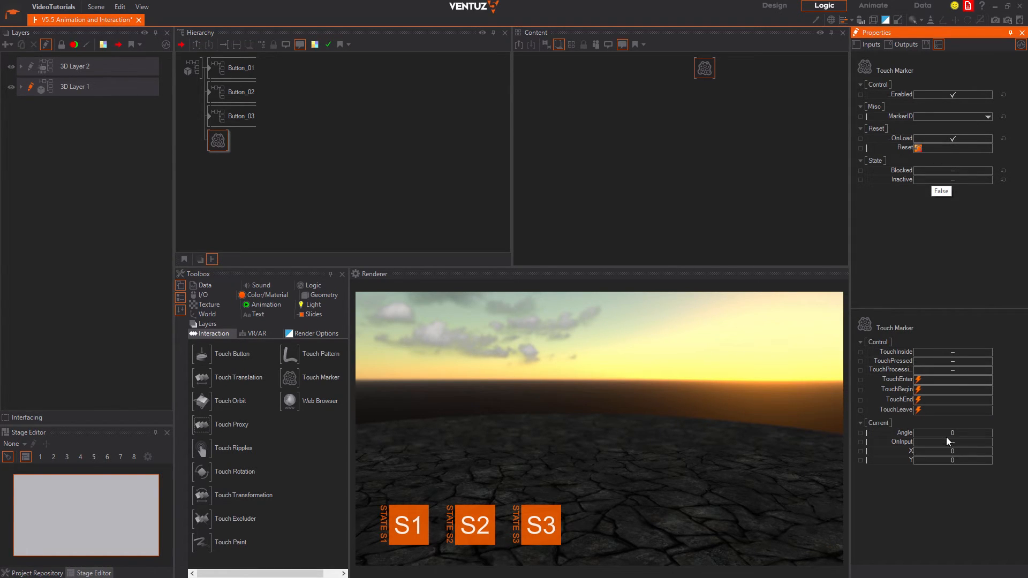
click(216, 140)
key(Delete)
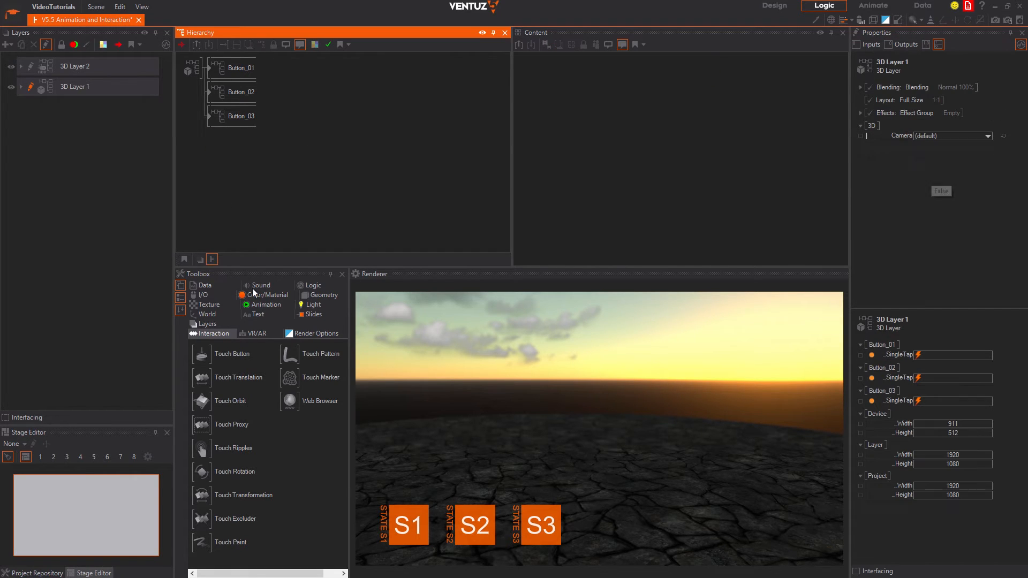
mouse_move(294, 404)
mouse_down()
mouse_move(249, 156)
mouse_move(235, 127)
mouse_move(219, 140)
mouse_up()
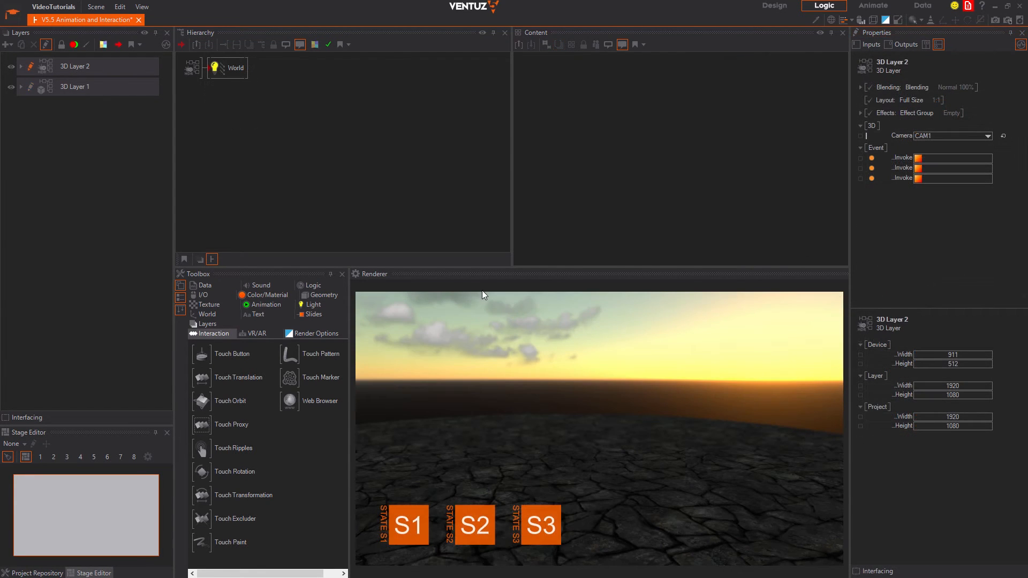
Switch to the Animate workspace and move the Main timeline's cursor to about 10
click(577, 204)
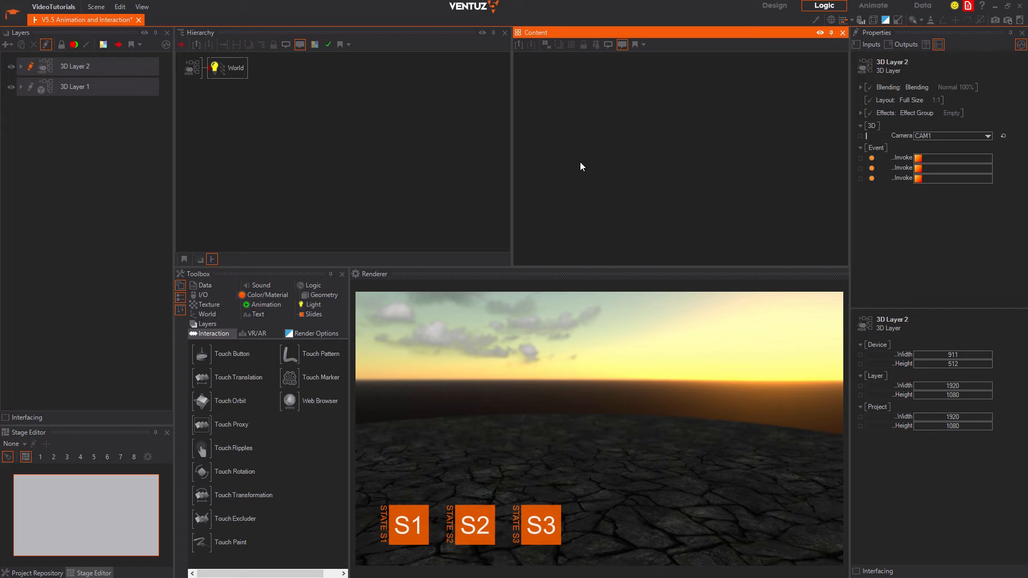
click(872, 7)
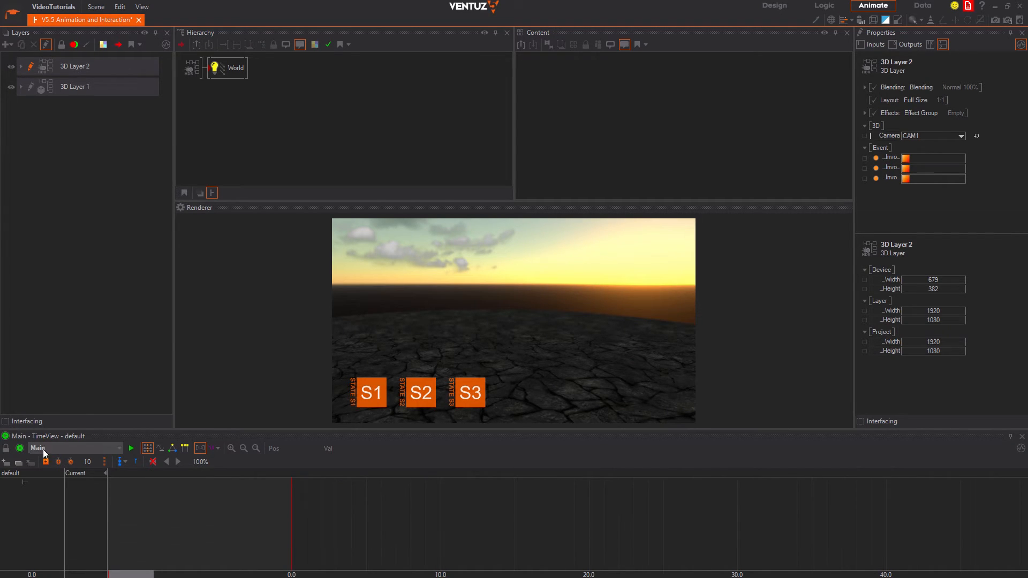
click(440, 507)
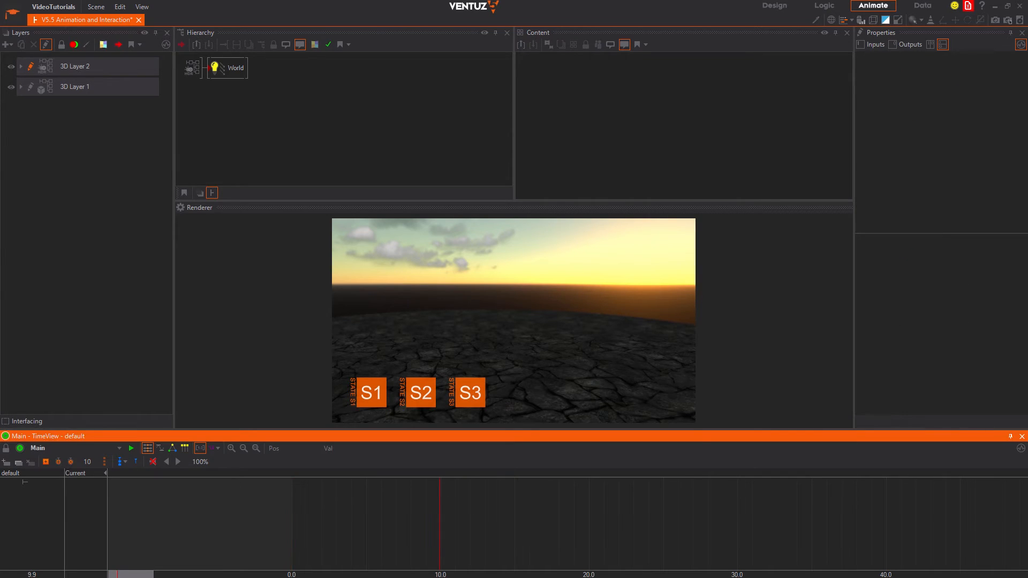
Return the Main timeline's cursor to 0.0 and open 3D Layer 2 for editing
click(216, 502)
click(29, 90)
click(293, 520)
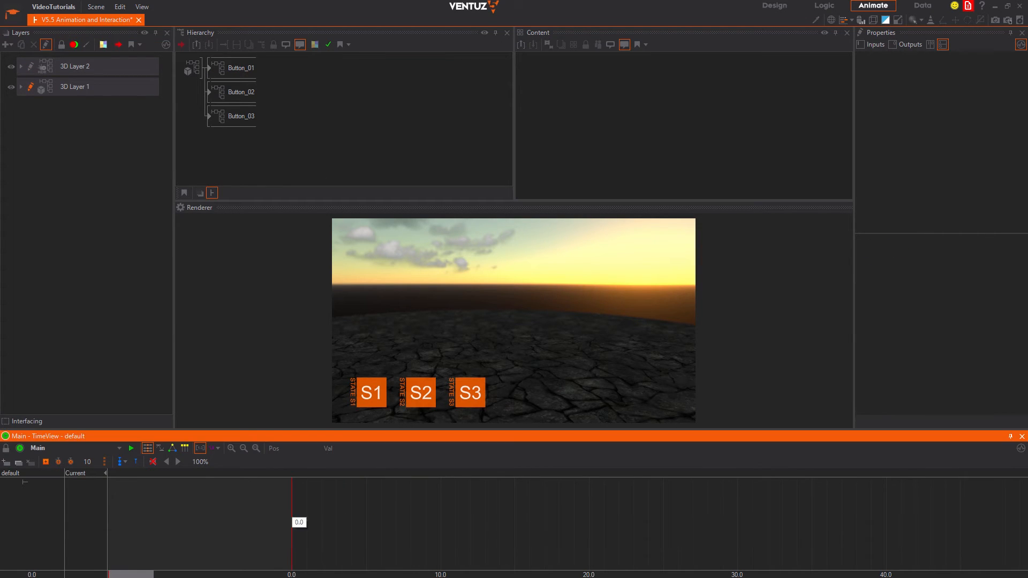
click(49, 447)
click(28, 68)
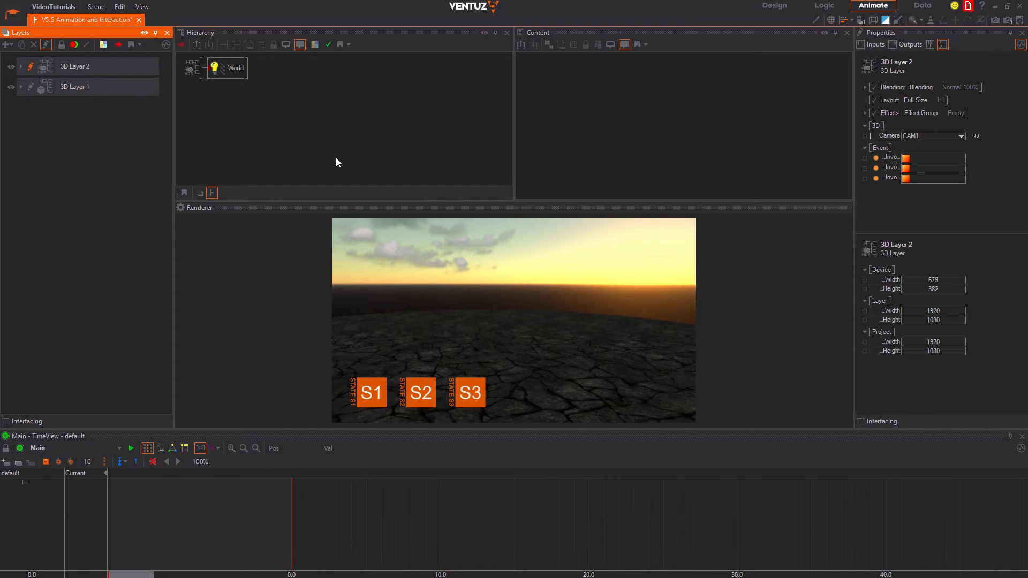
click(675, 154)
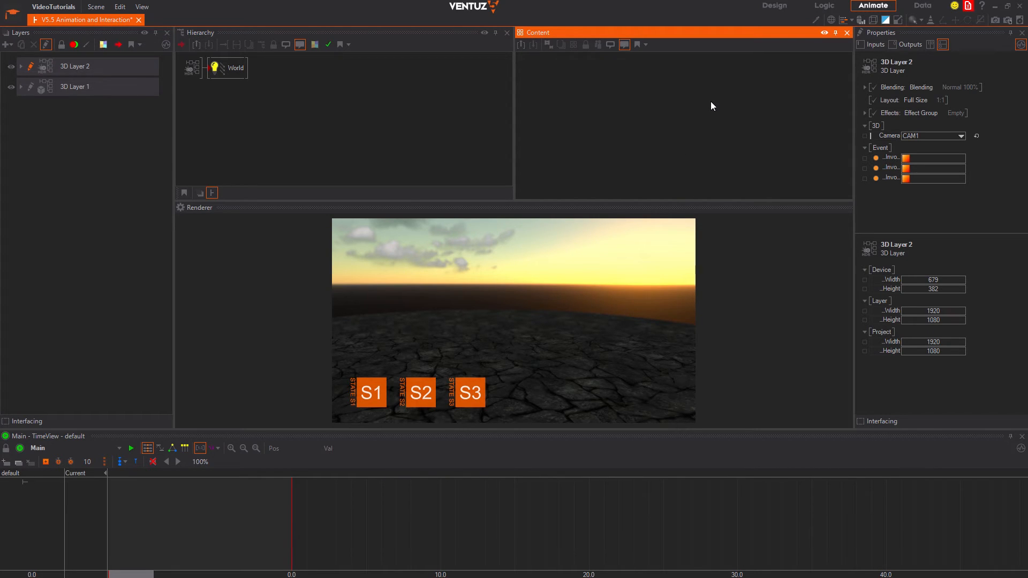
Show the Toolbox and add a Keyframe Animation node to 3D Layer 2's content
click(142, 6)
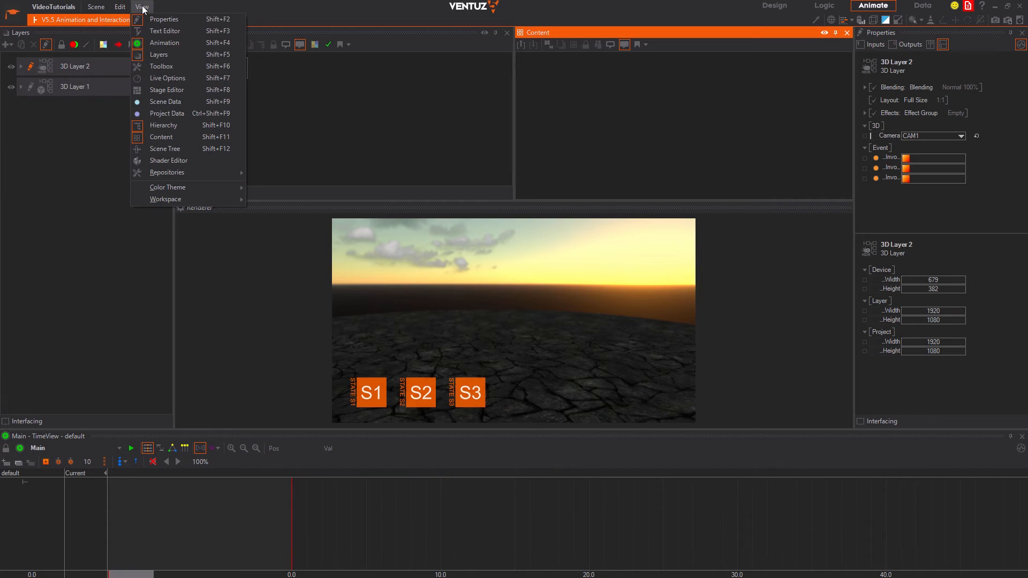
click(160, 67)
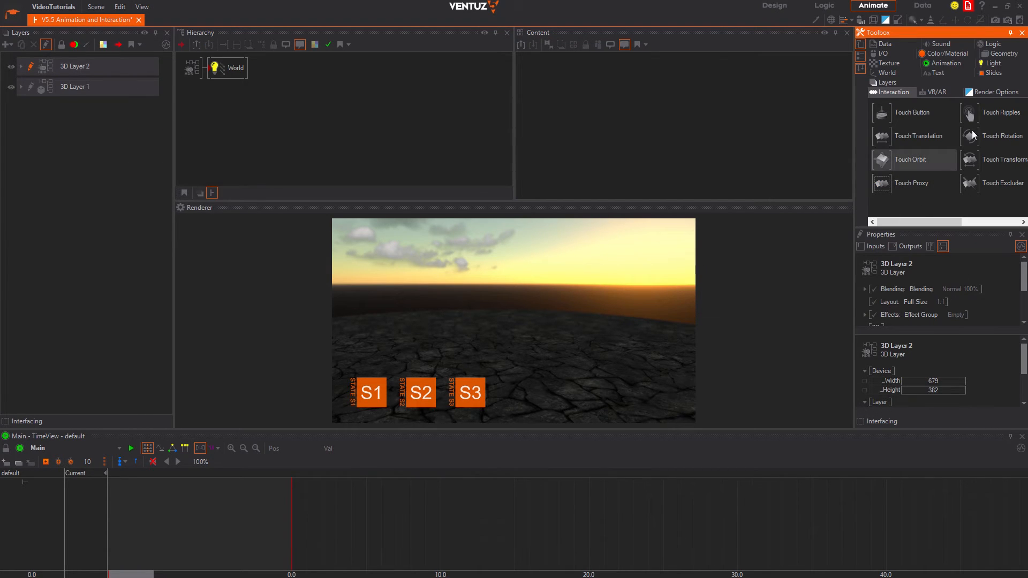
click(947, 63)
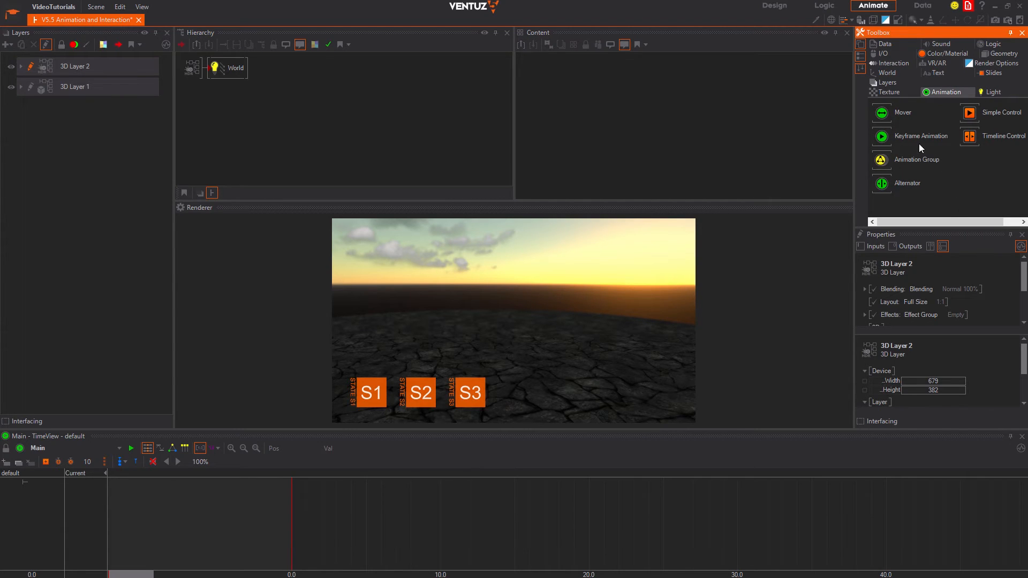
drag(916, 139, 684, 101)
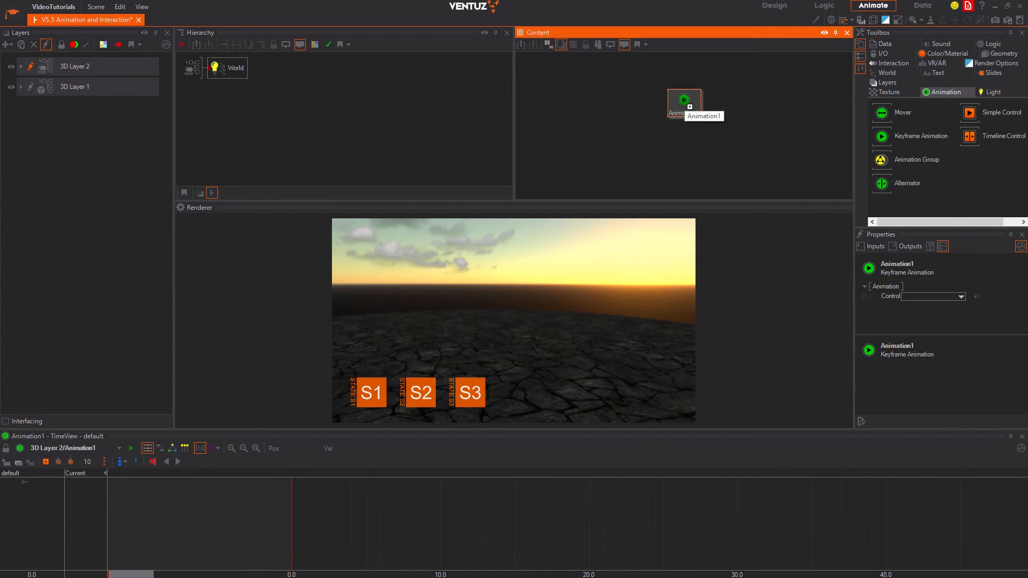
Compare which animations the TimeView offers while editing 3D Layer 2 and 3D Layer 1, ending on 3D Layer 2
click(67, 447)
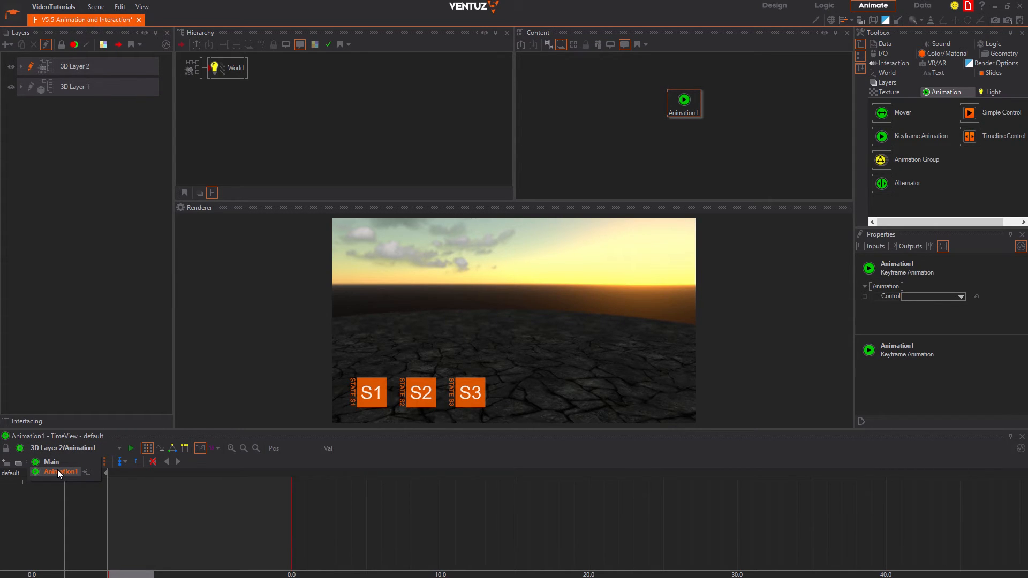
click(57, 469)
click(724, 122)
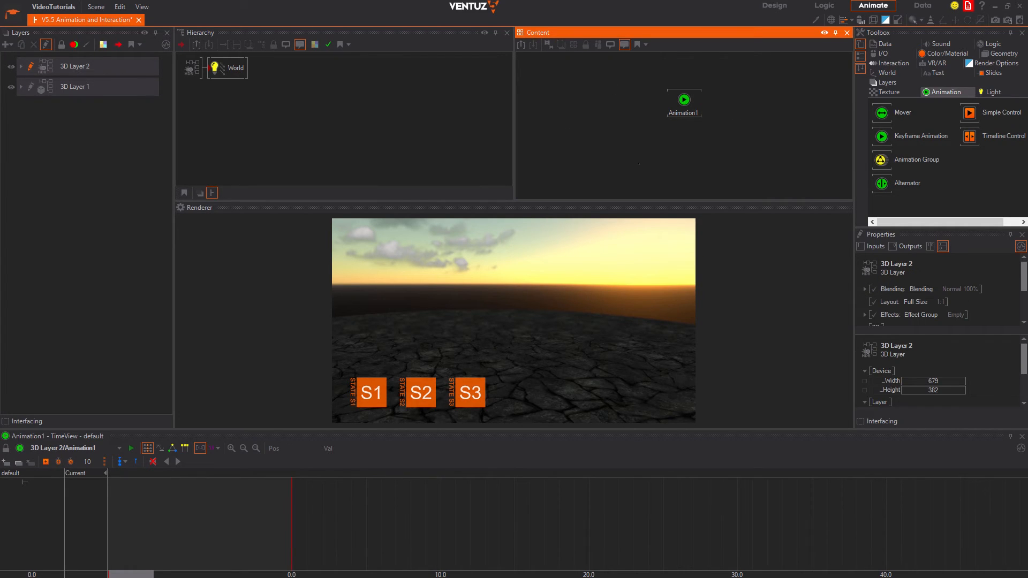
click(30, 90)
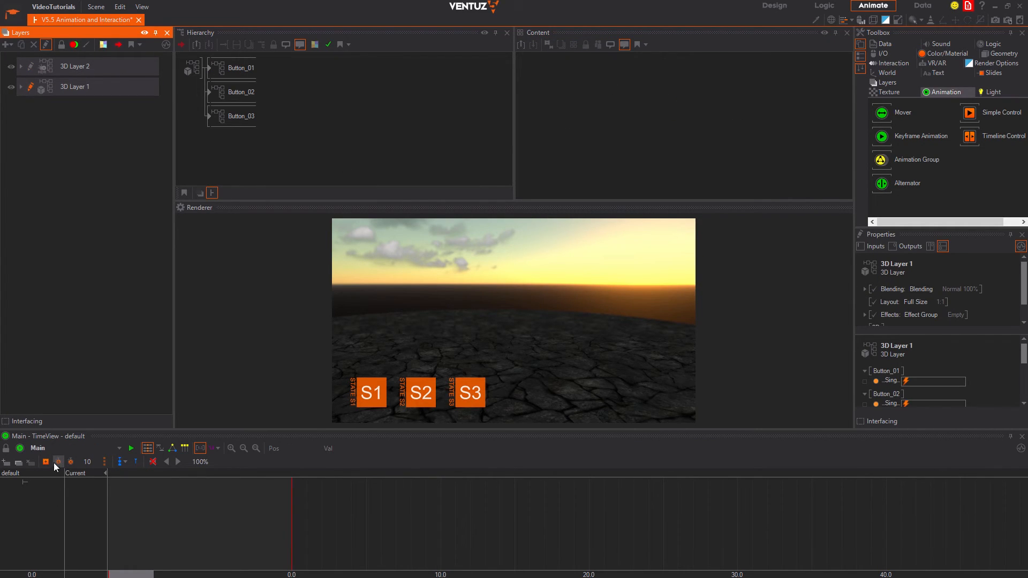
click(607, 130)
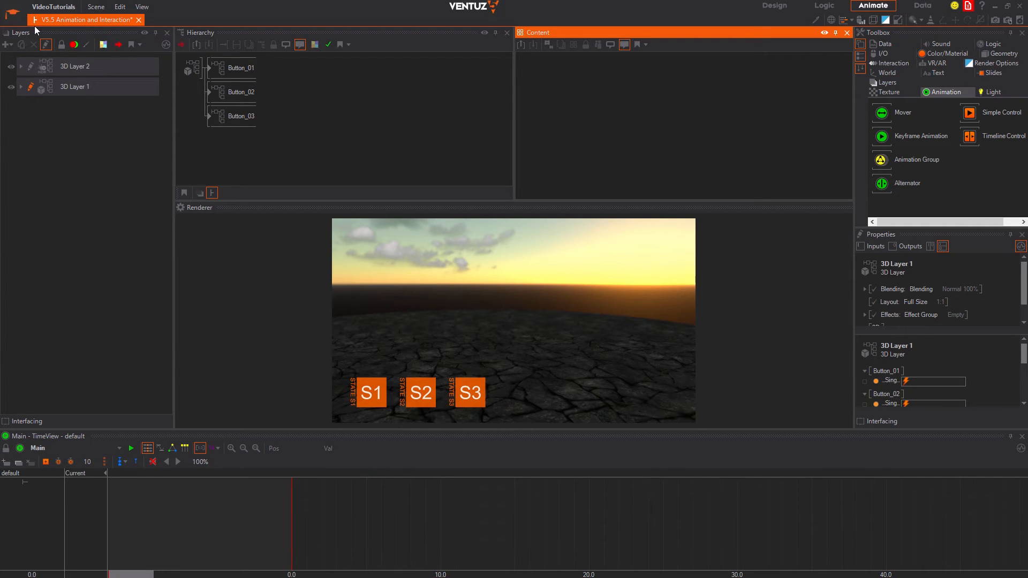
click(32, 63)
Delete the Keyframe Animation node from 3D Layer 2's content and close the Toolbox
click(682, 110)
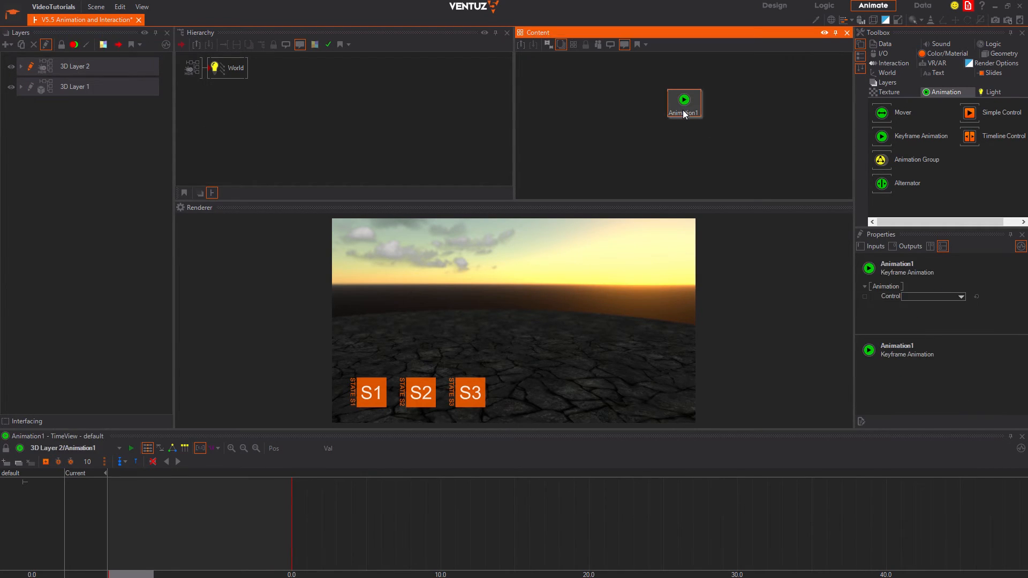
key(Delete)
click(1021, 32)
click(751, 119)
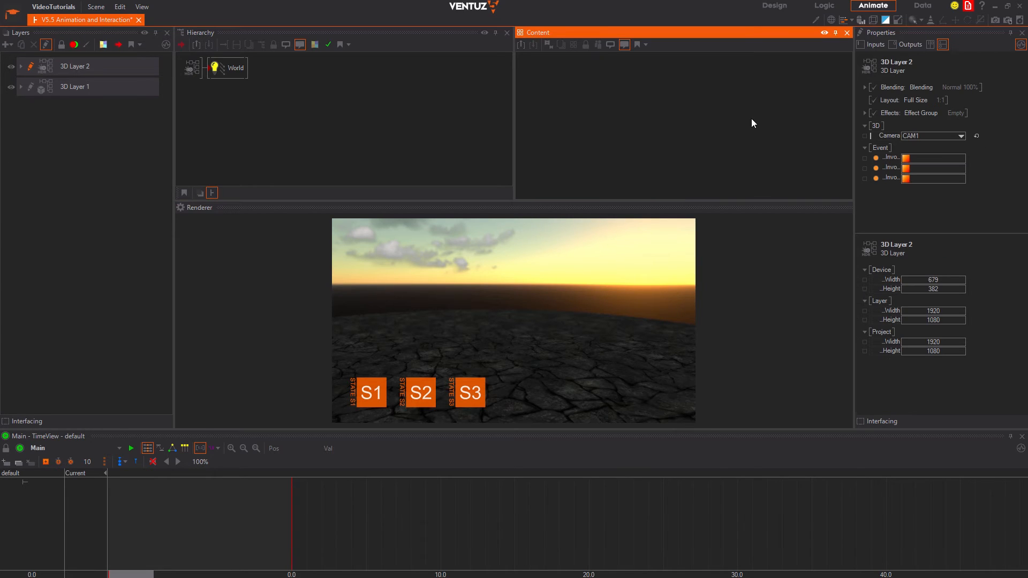
Add an Axis behind the World node in 3D Layer 2's hierarchy and attach a Torus to it
click(296, 89)
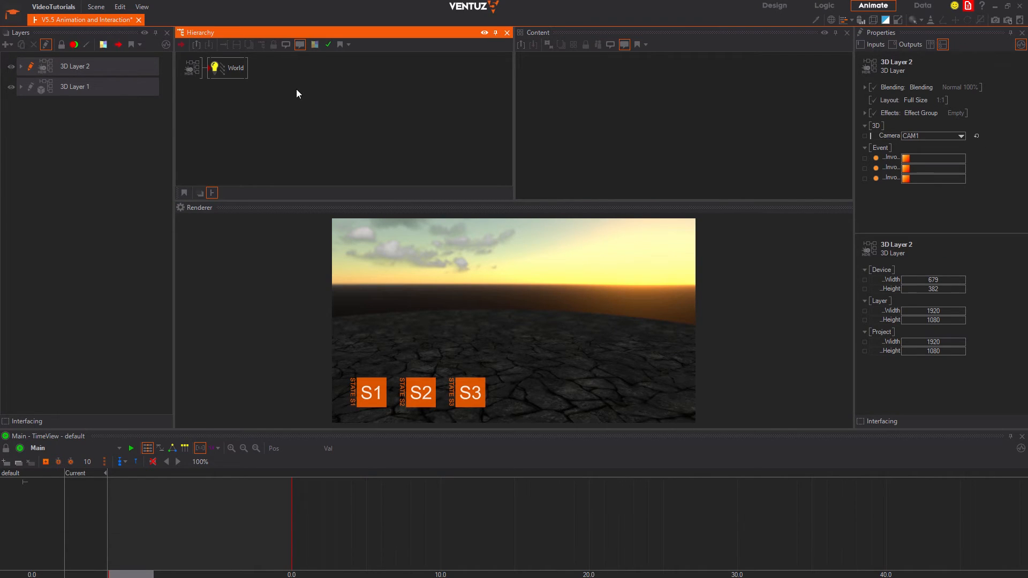
text(ax)
drag(310, 113, 256, 68)
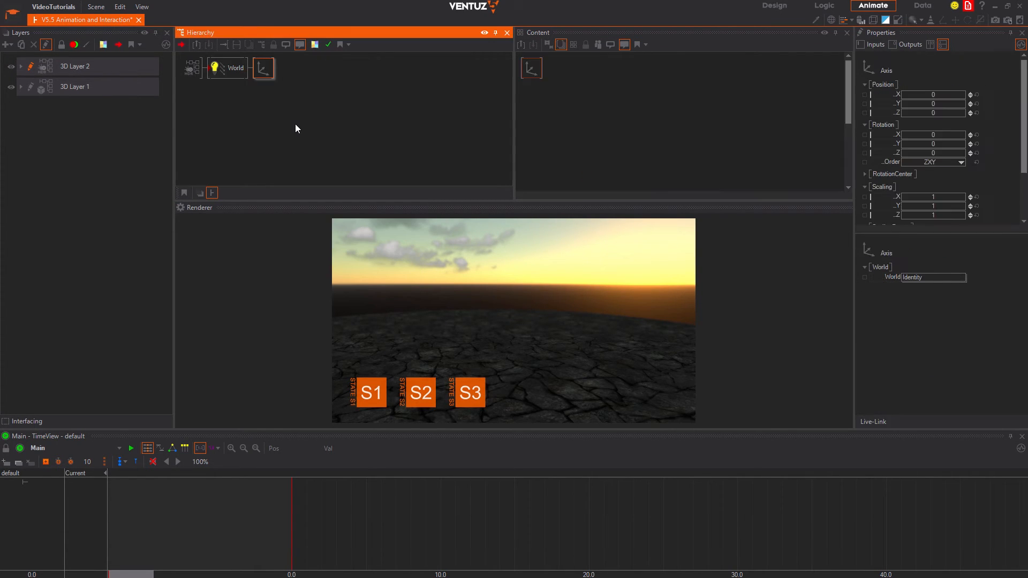
text(to)
drag(327, 198, 277, 68)
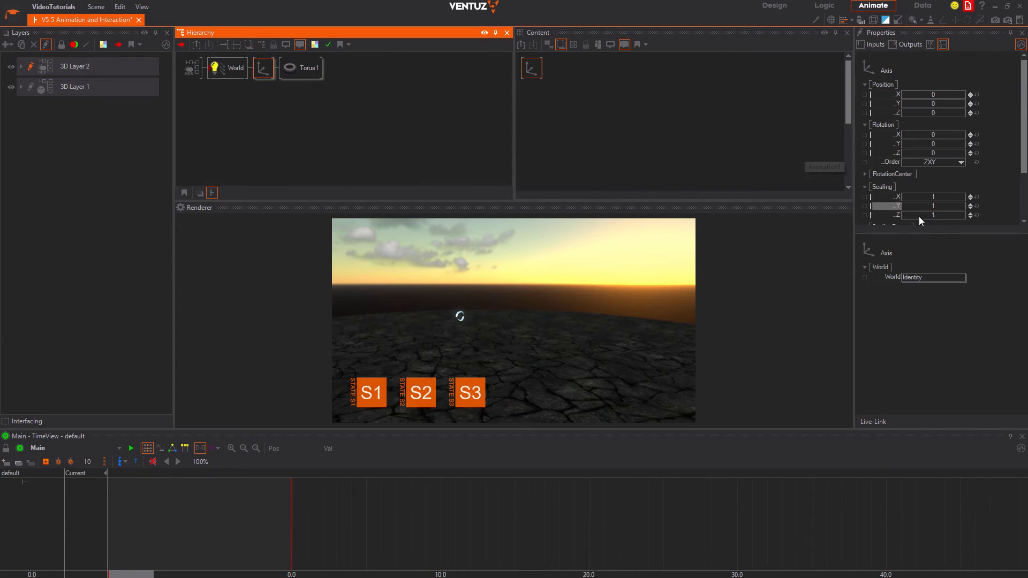
Set the Axis's overall scaling factor to 7.2 and its Y position to 4.7
scroll(953, 187, down, 2)
drag(934, 173, 945, 178)
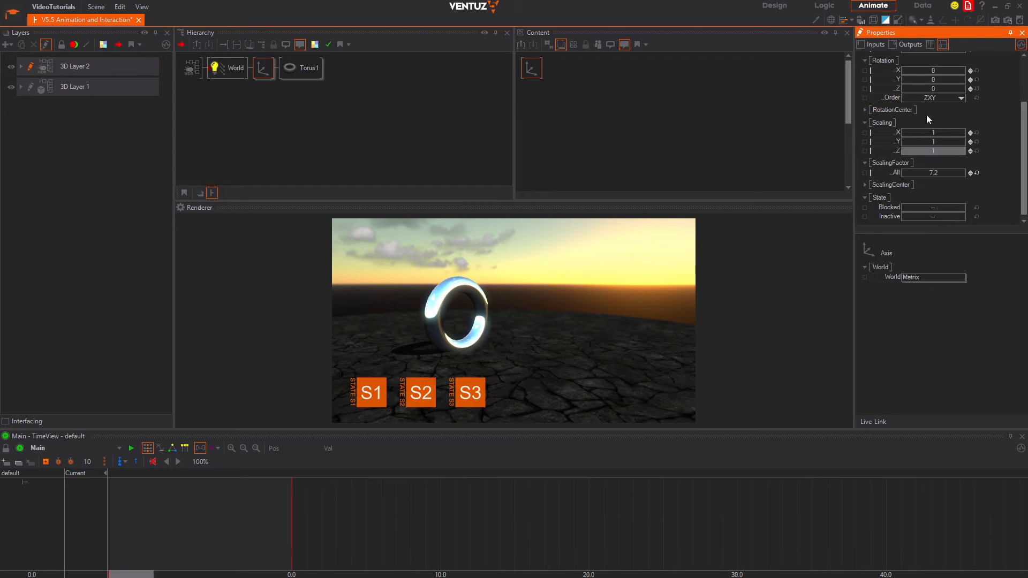
scroll(921, 83, up, 2)
drag(926, 102, 929, 98)
Add the Axis's Position X as a channel of the Main animation and bind Rotation X to that same channel
drag(781, 198, 257, 537)
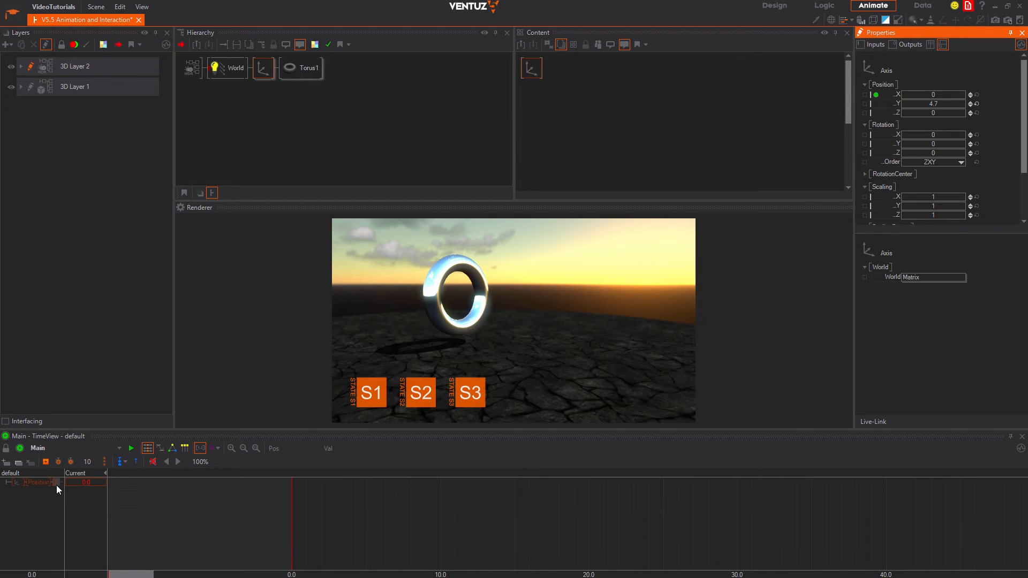
drag(56, 484, 9, 481)
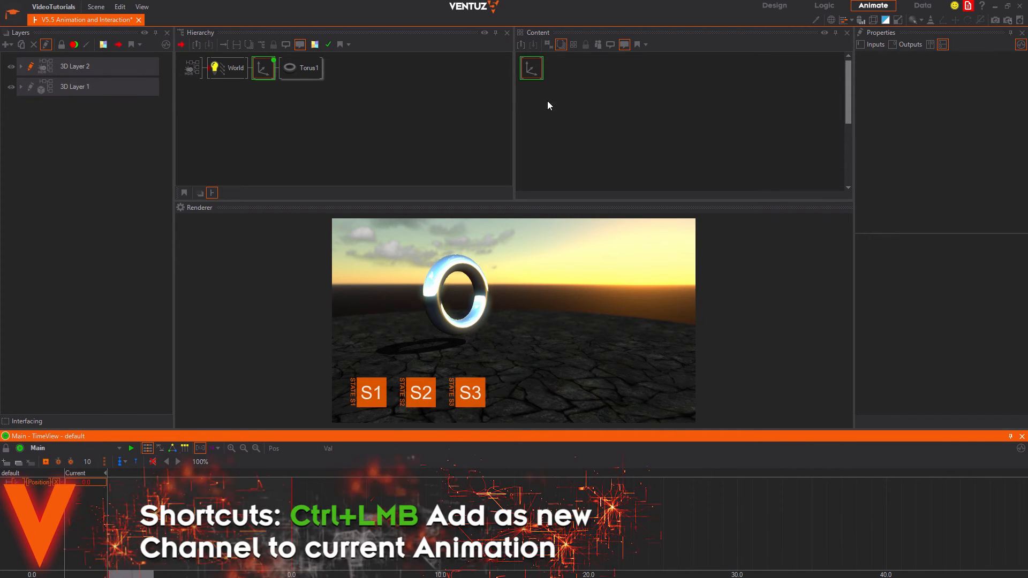
click(537, 71)
right_click(898, 95)
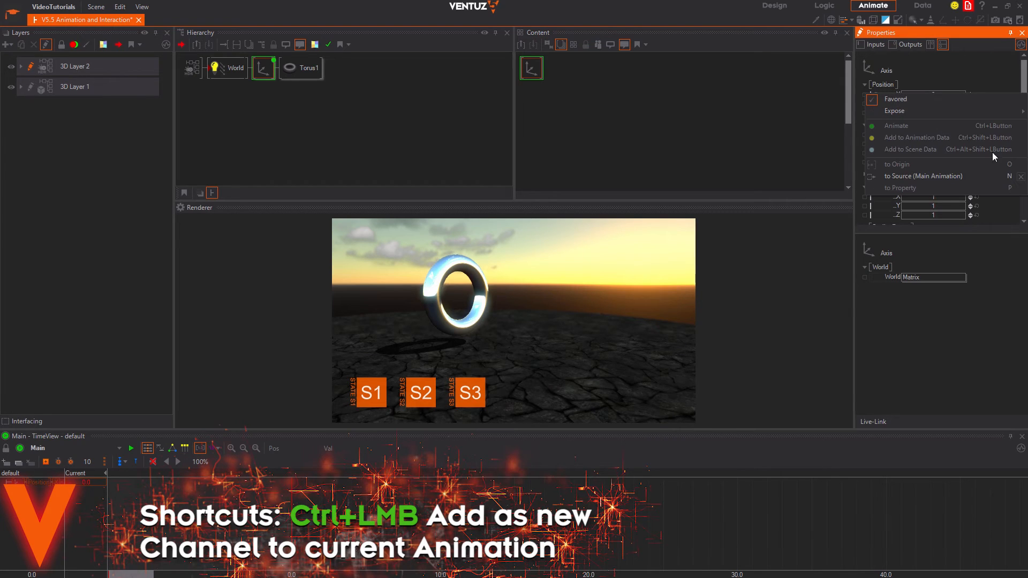
click(1020, 181)
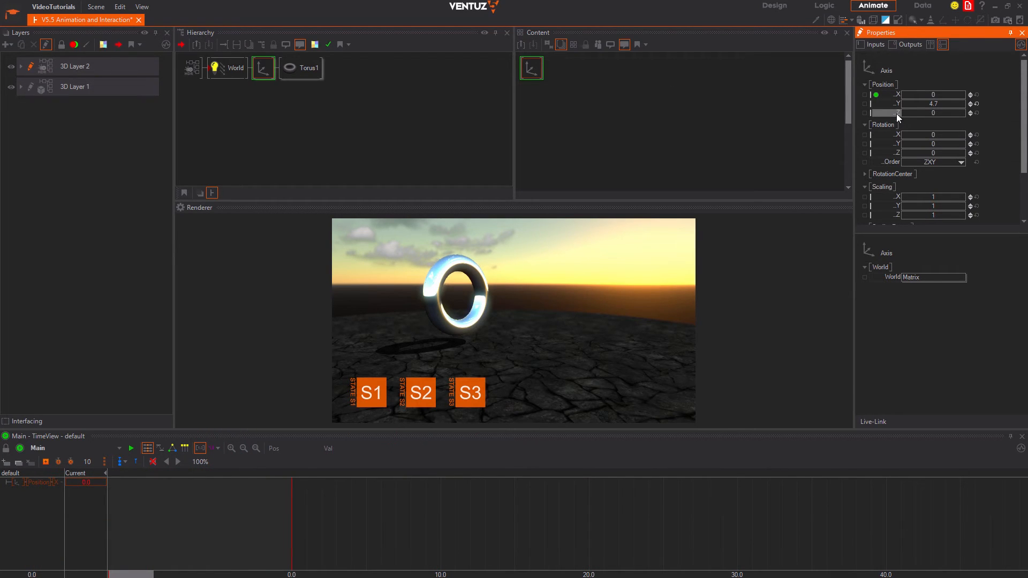
drag(897, 136, 69, 507)
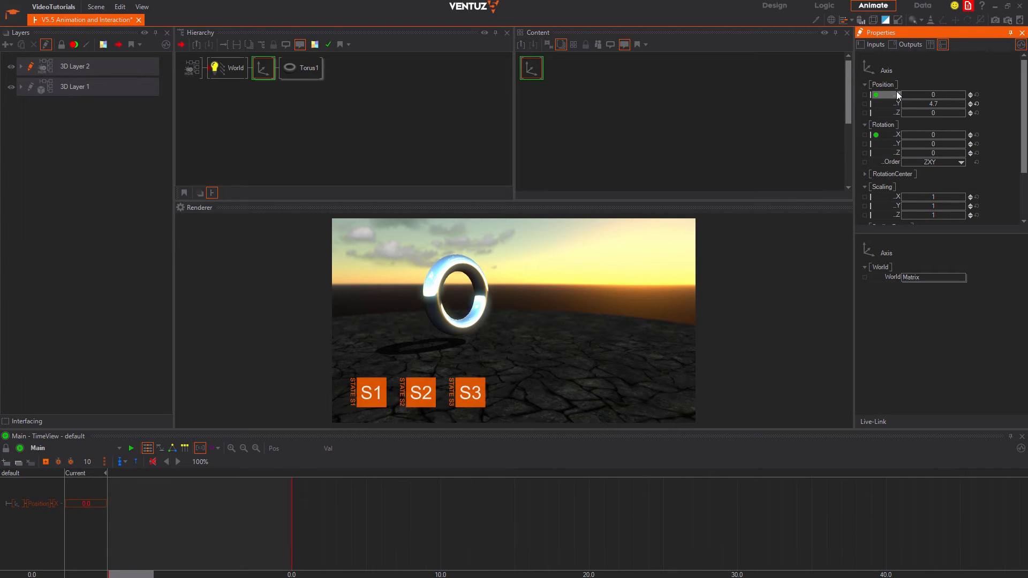
Delete the Position X channel and its Axis folder from the Main animation's channel tree
click(55, 504)
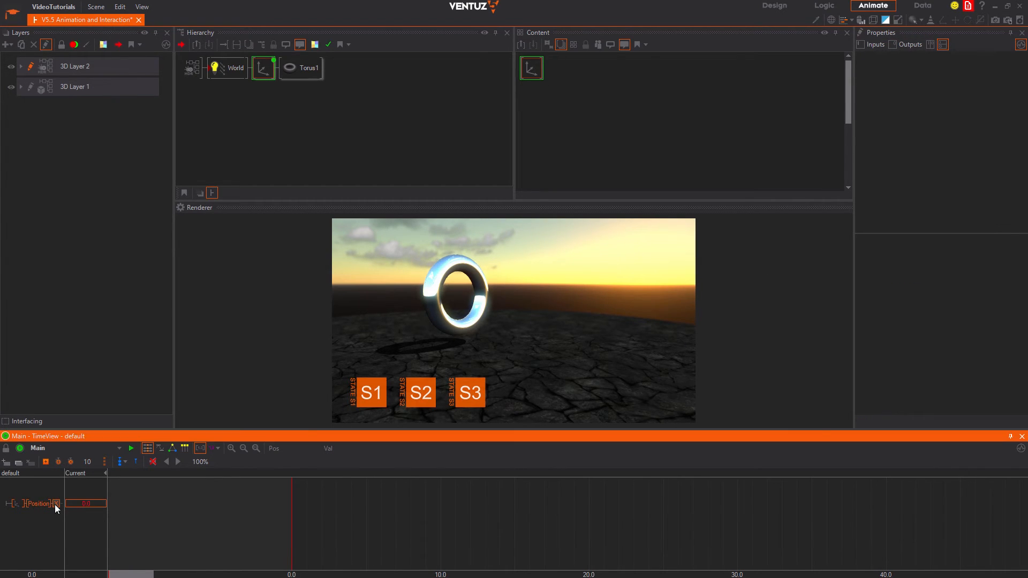
key(Delete)
click(537, 299)
right_click(21, 502)
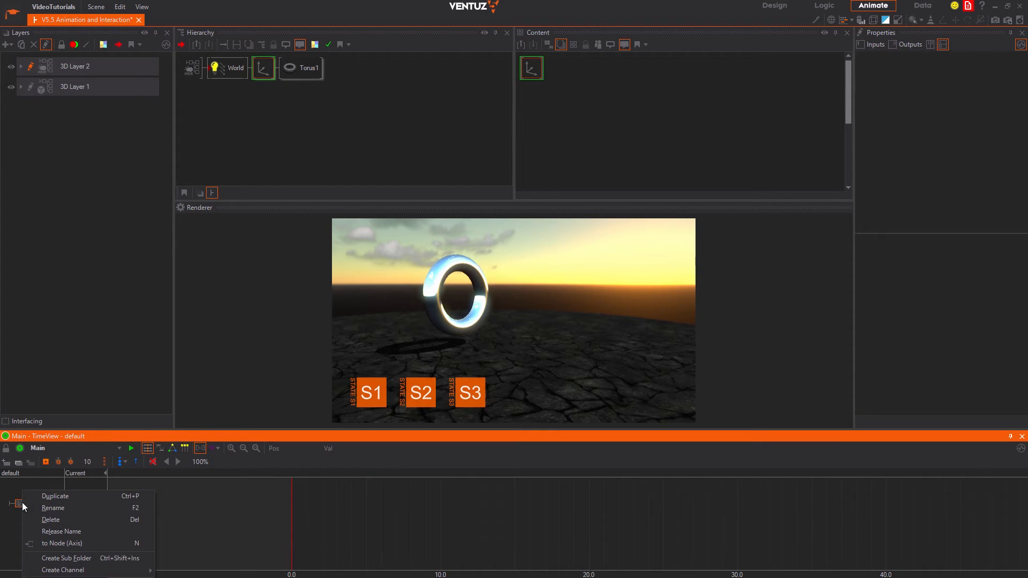
click(53, 519)
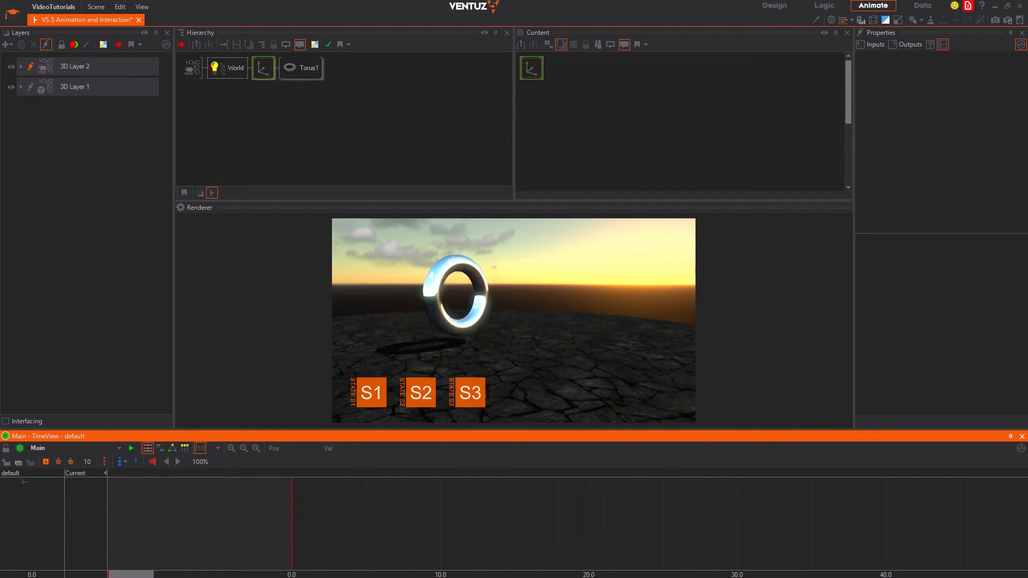
Create a Single channel in the Main animation and bind the Axis's Rotation Y to it
right_click(24, 483)
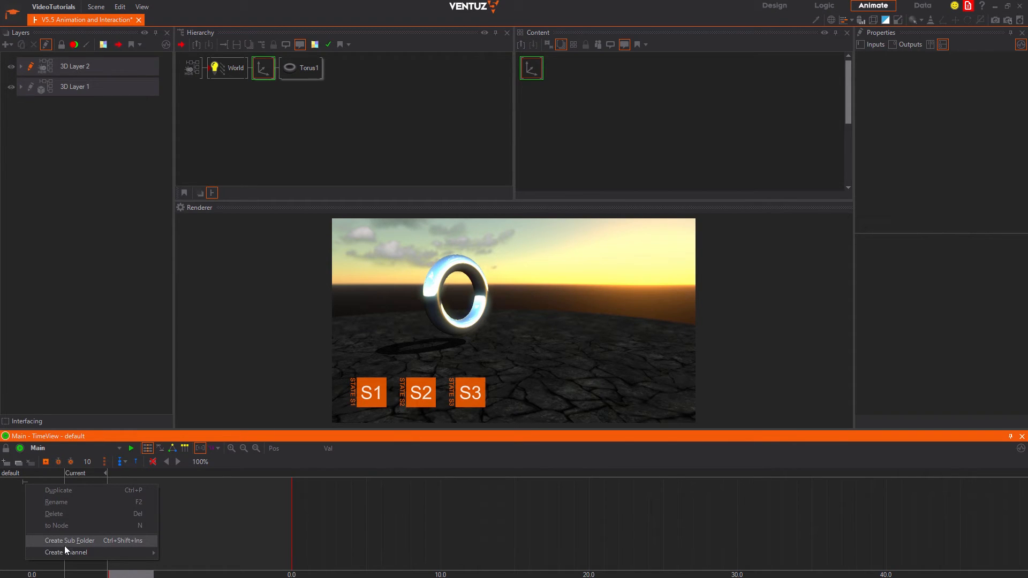
mouse_move(63, 549)
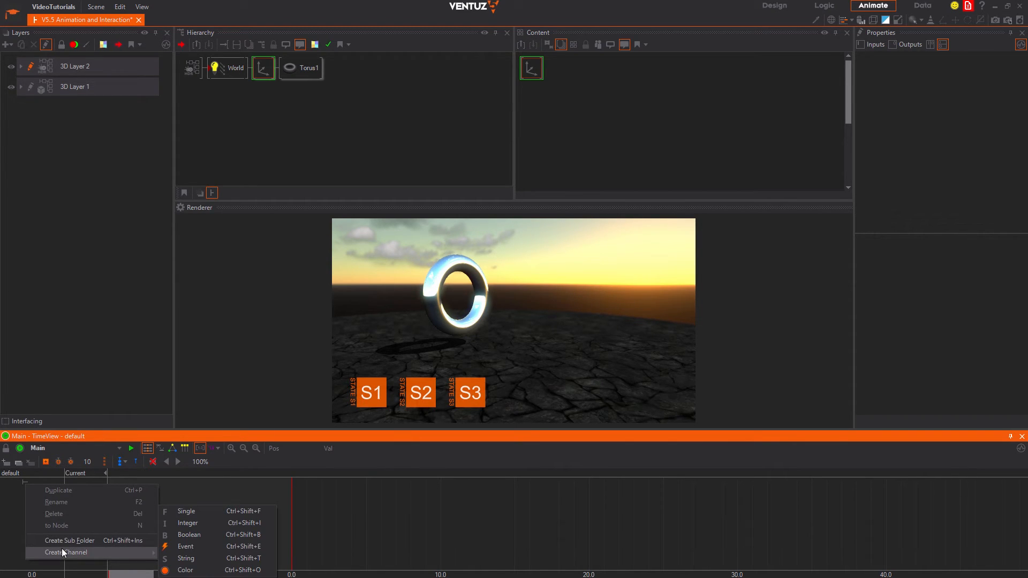
click(200, 510)
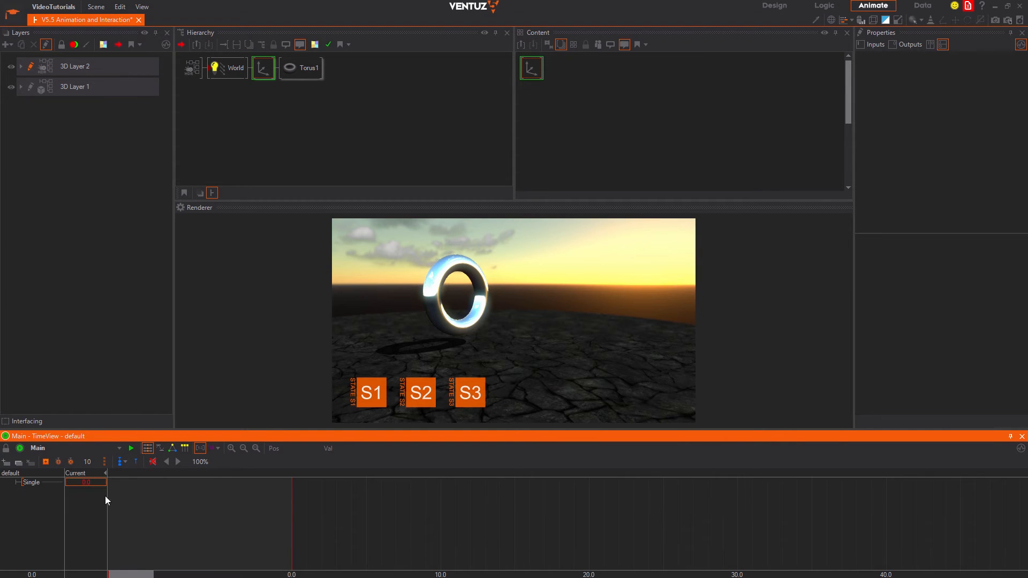
click(532, 68)
drag(893, 144, 35, 525)
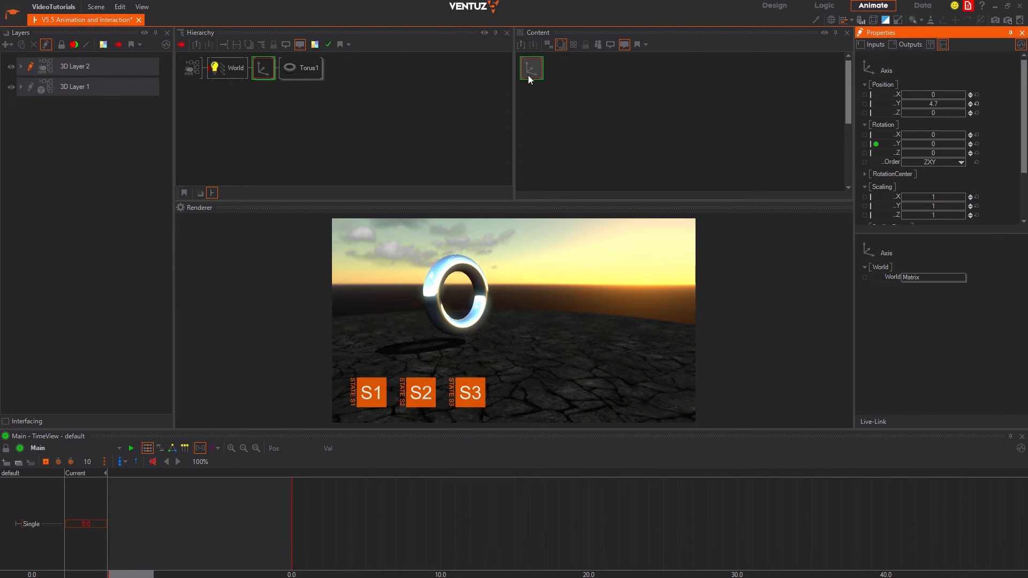
click(532, 69)
click(262, 63)
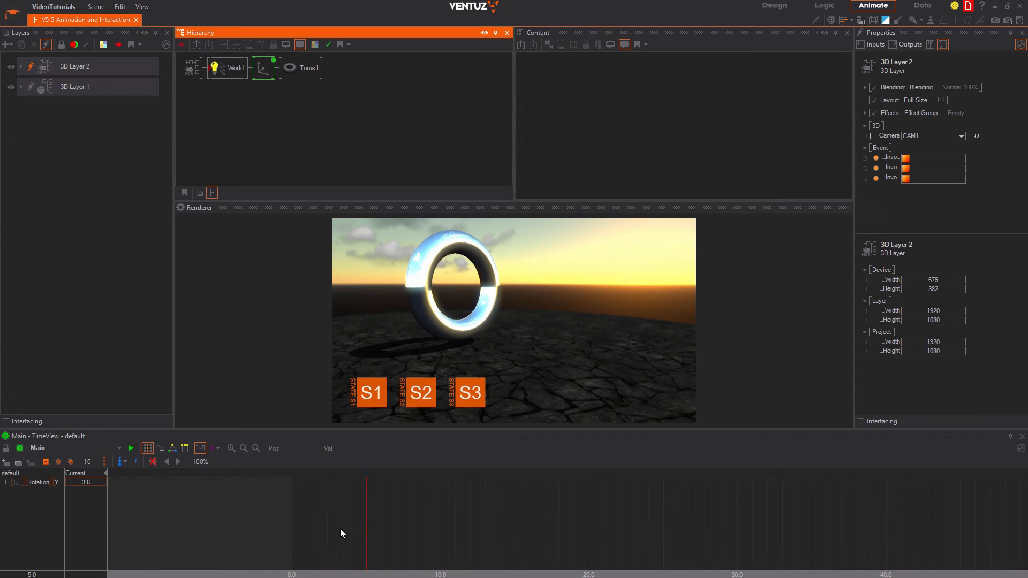
Set keyframes for the Rotation Y channel at 0.0 and at about 5.1 on the Main timeline
drag(339, 528, 292, 523)
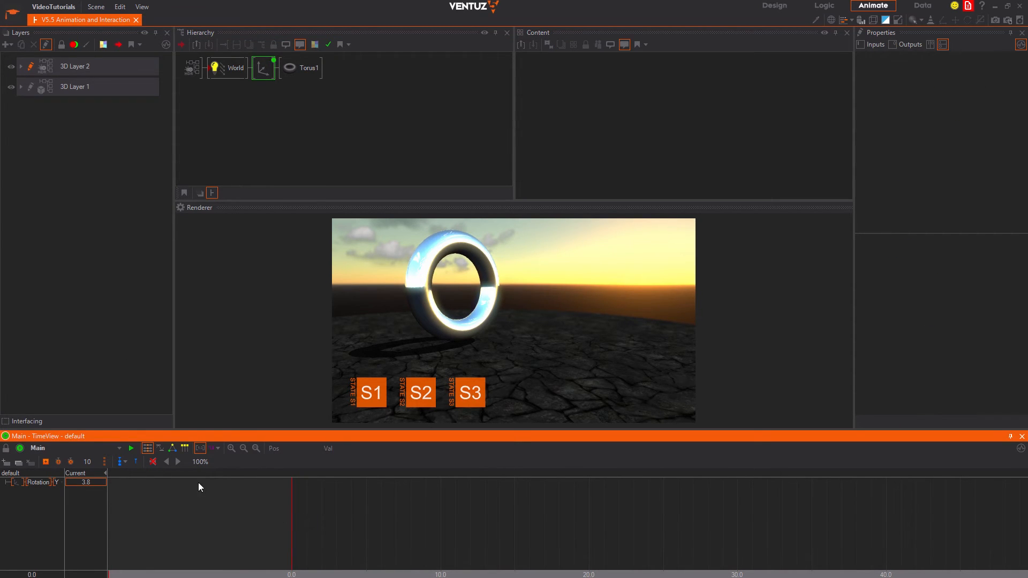
click(177, 449)
click(147, 448)
key(space)
drag(324, 521, 368, 521)
key(space)
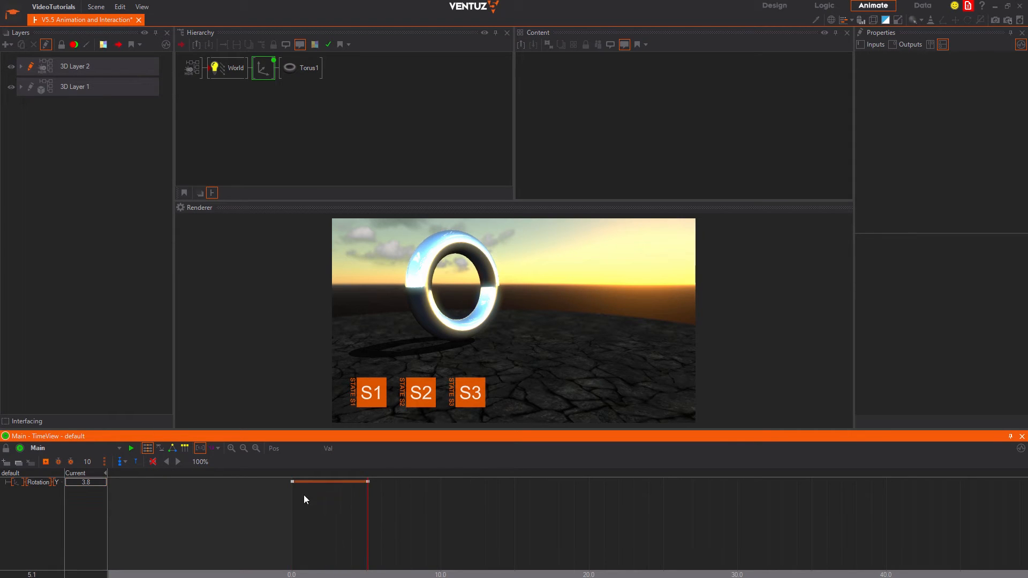
In the Diagram View, raise the Rotation Y keyframe at 0.0 to 7.8 and reshape its curve, ending in the Logic View
click(161, 449)
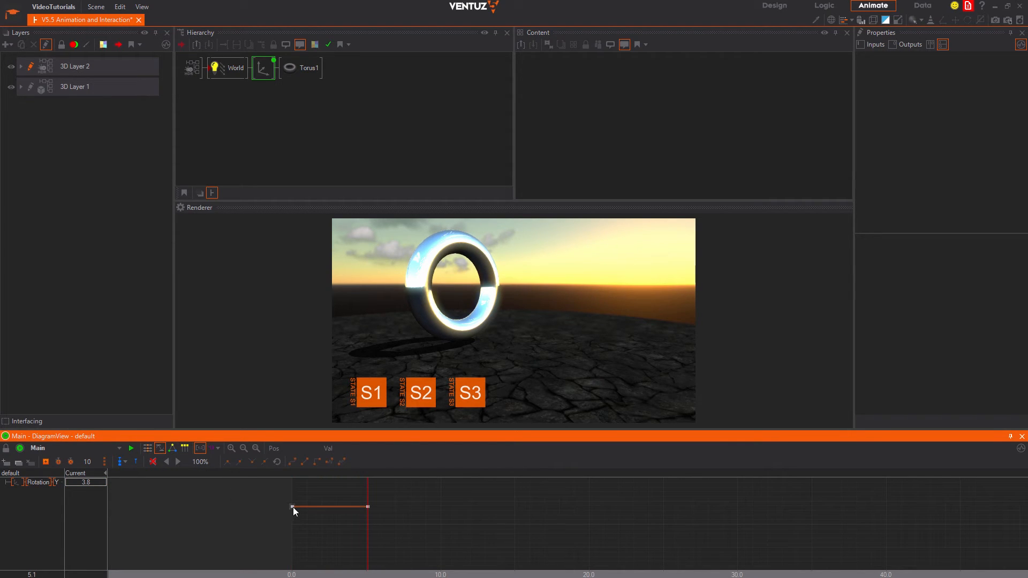
drag(293, 507, 349, 484)
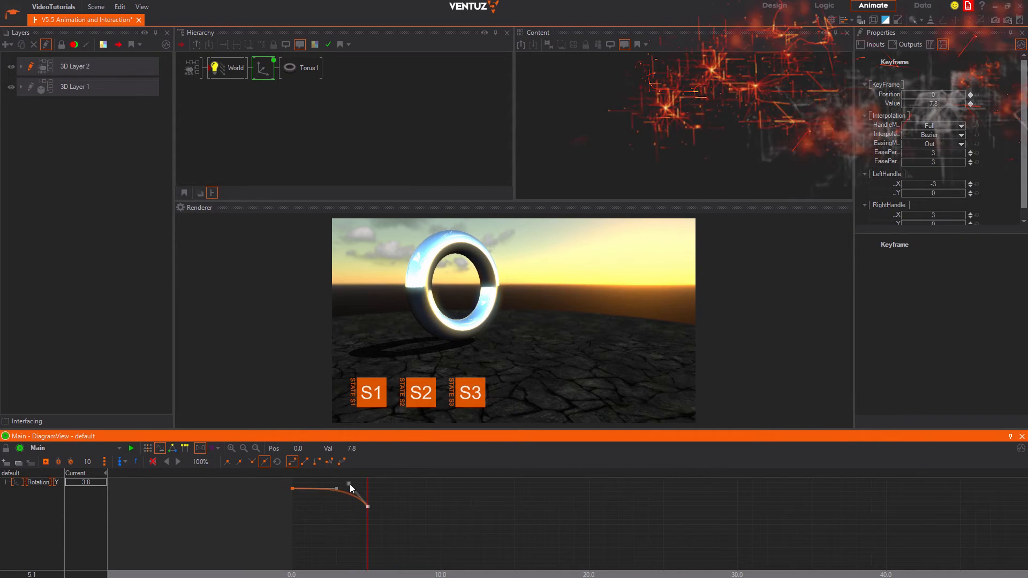
click(172, 448)
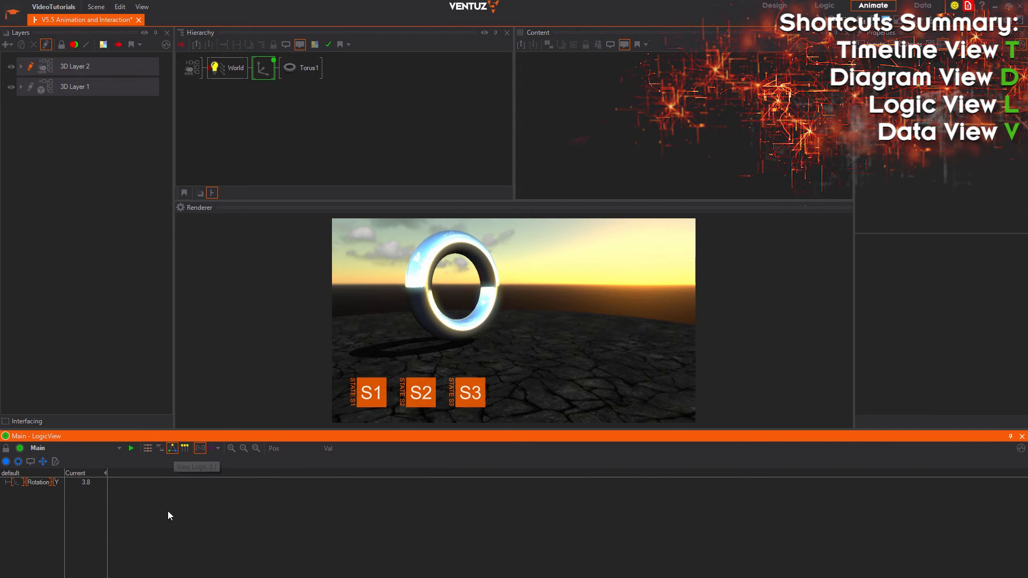
Create states S1, S2 and S3 in the Logic View and connect them in sequence
double_click(271, 521)
double_click(347, 521)
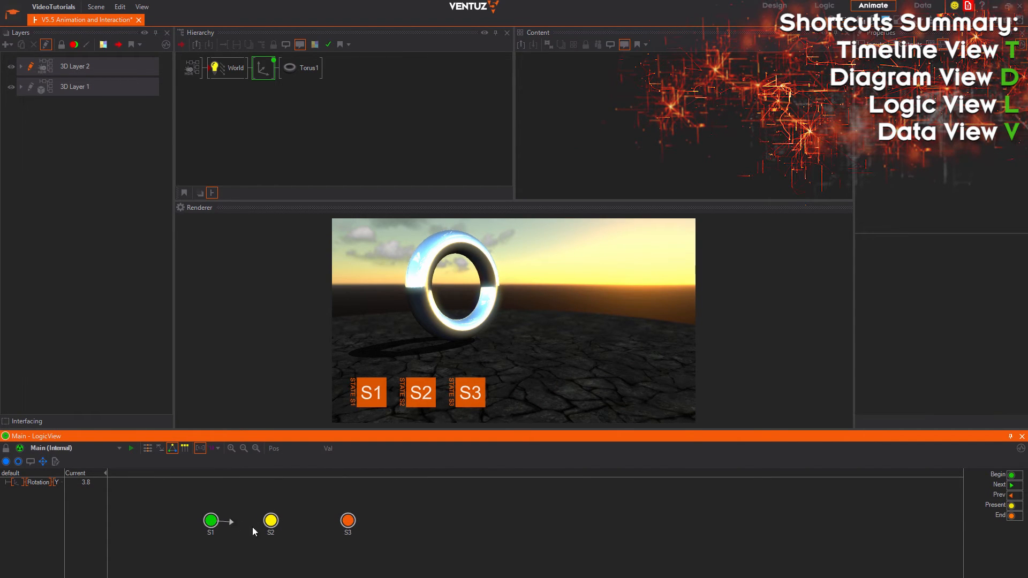
drag(253, 530, 347, 534)
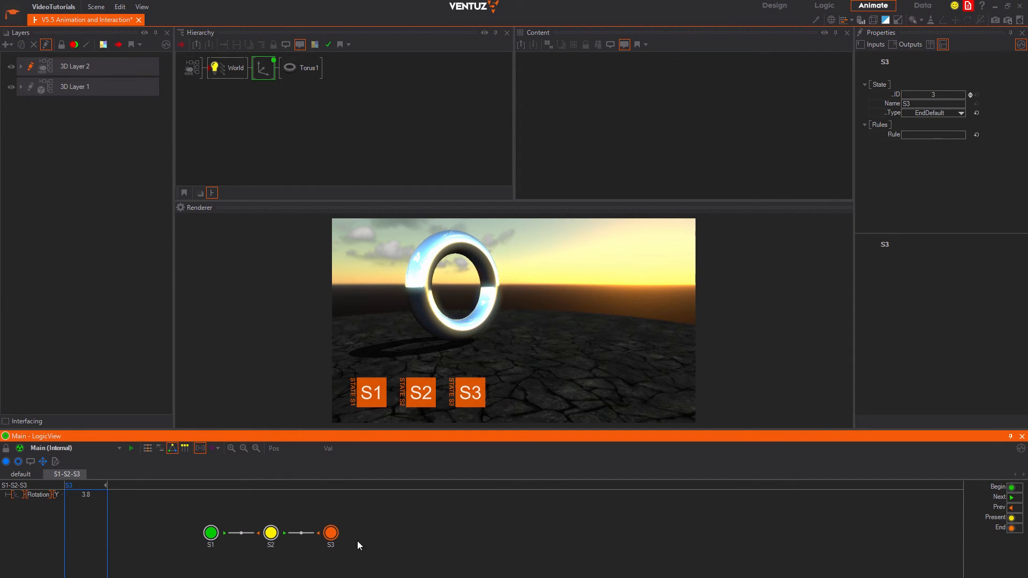
Delete the states S3, S2 and S1 from the Logic View and display the Data View
key(Delete)
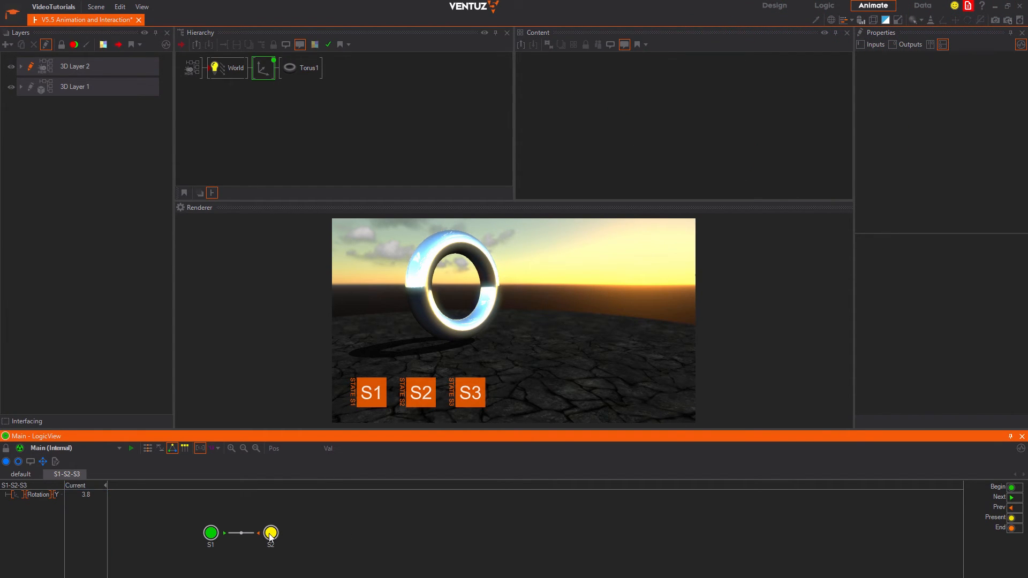
click(269, 535)
key(Delete)
click(212, 534)
key(Delete)
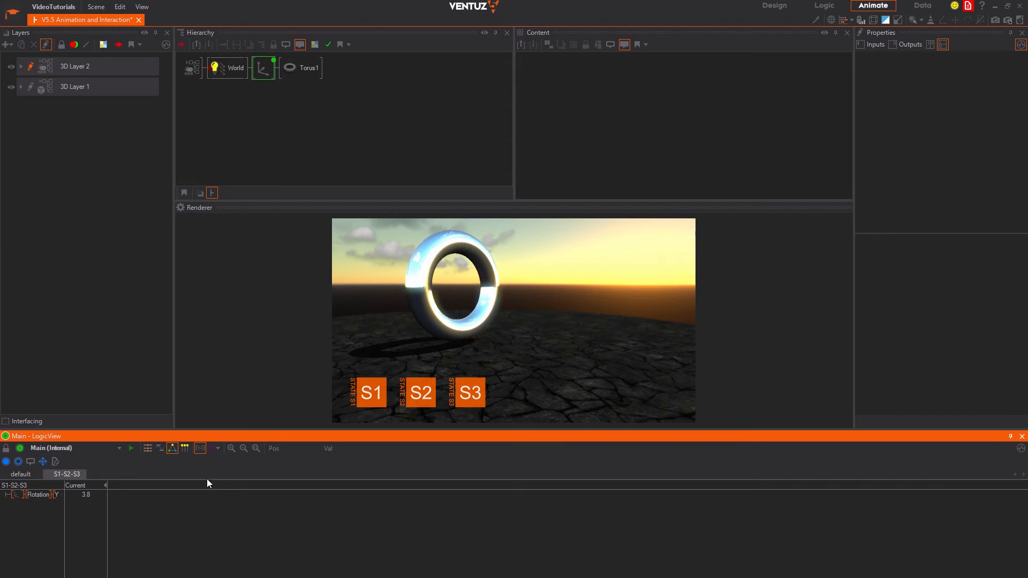
click(184, 449)
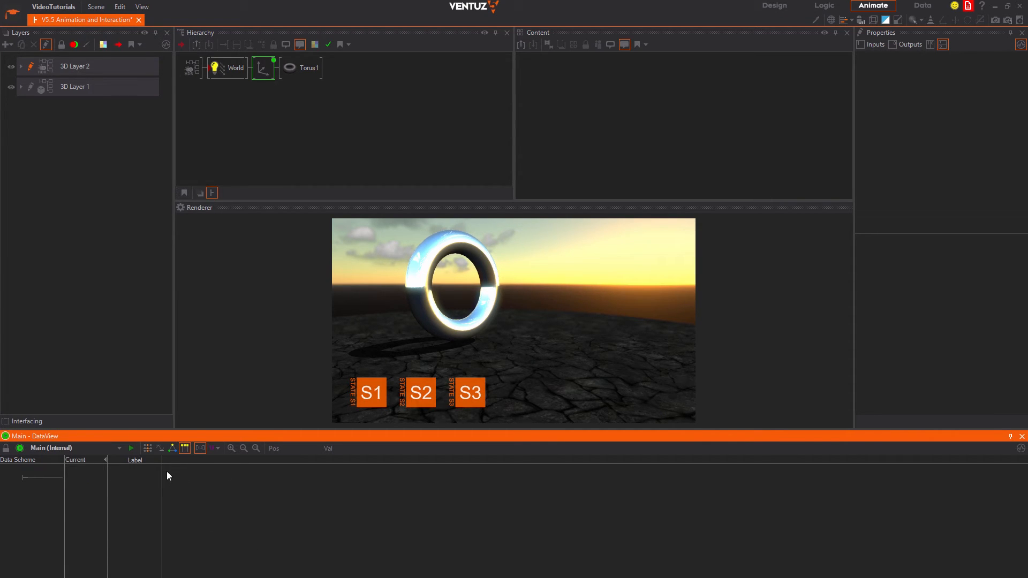
In the Timeline View, add Rotation Y keyframes at 0.0 and 5.0 and set the value at 5.0 to 120
click(148, 448)
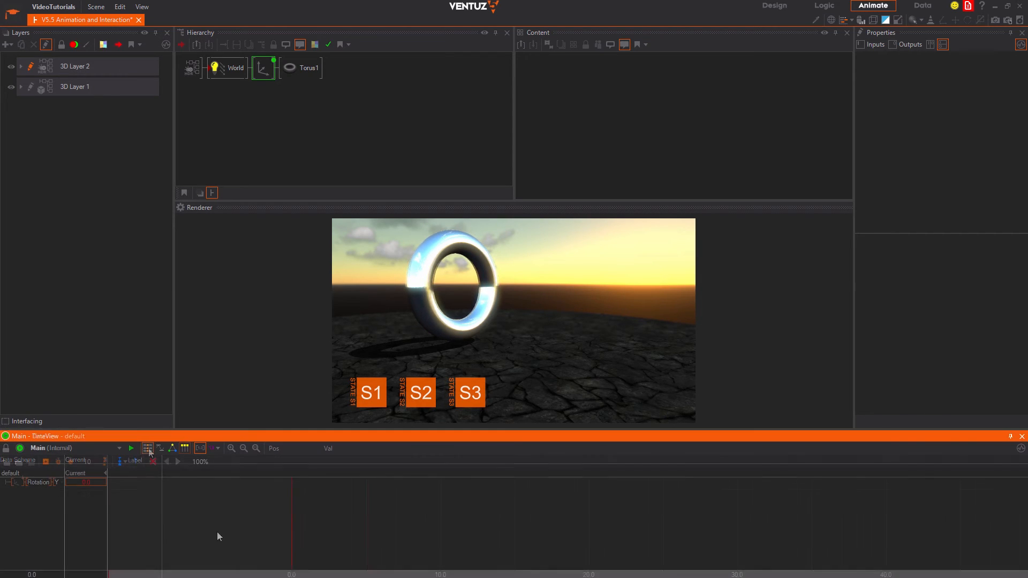
drag(344, 514, 292, 513)
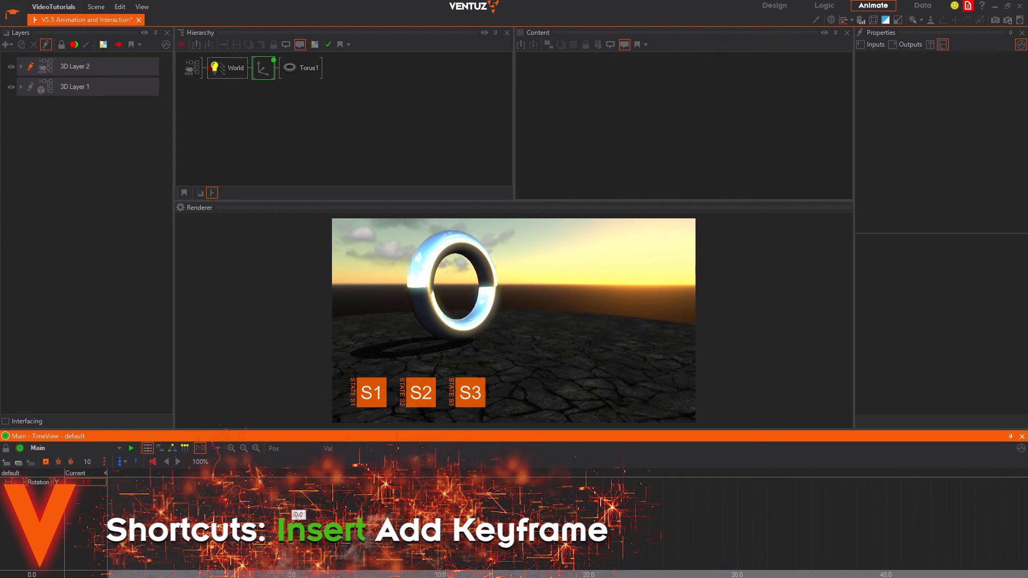
click(45, 462)
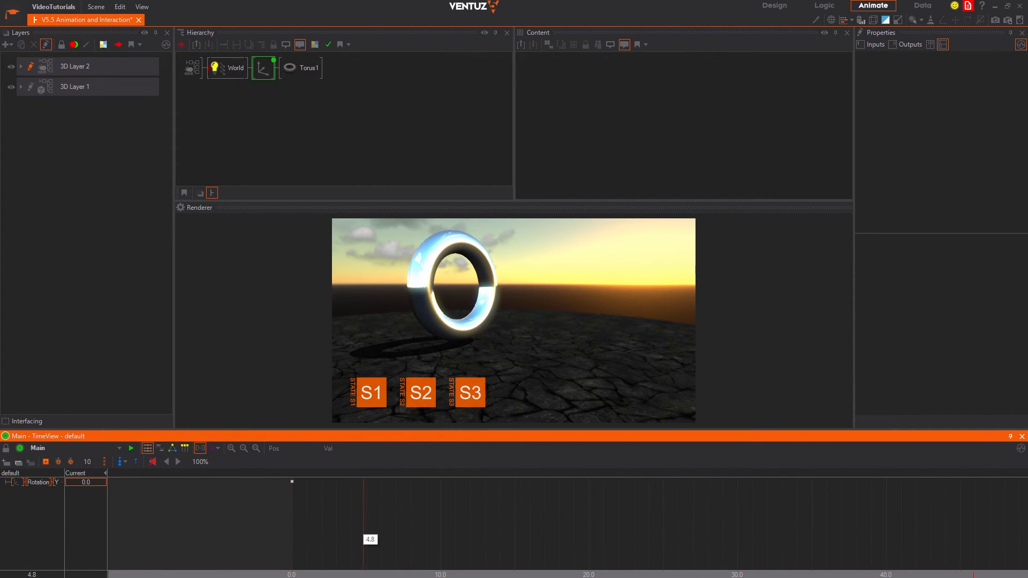
click(367, 538)
key(Insert)
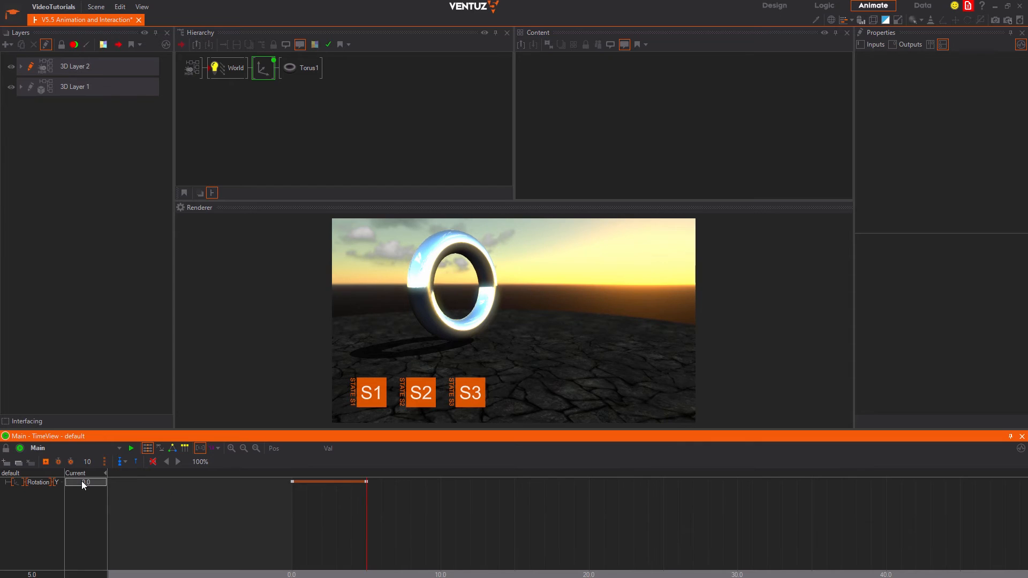
text(120)
key(Return)
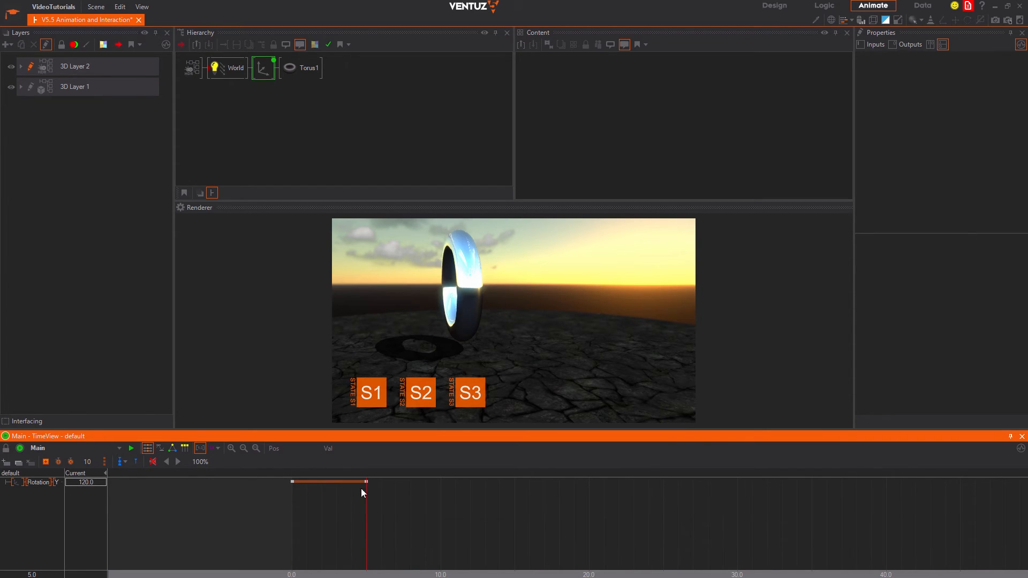
Shift the Rotation Y keyframe at 5.0 slightly earlier and back, delete it, and undo the deletion
click(366, 482)
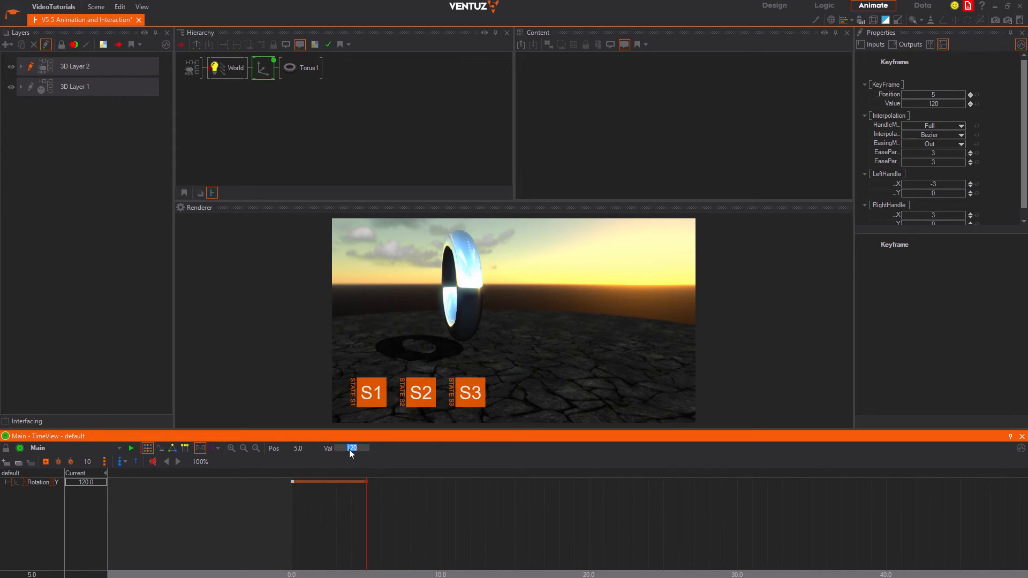
click(377, 470)
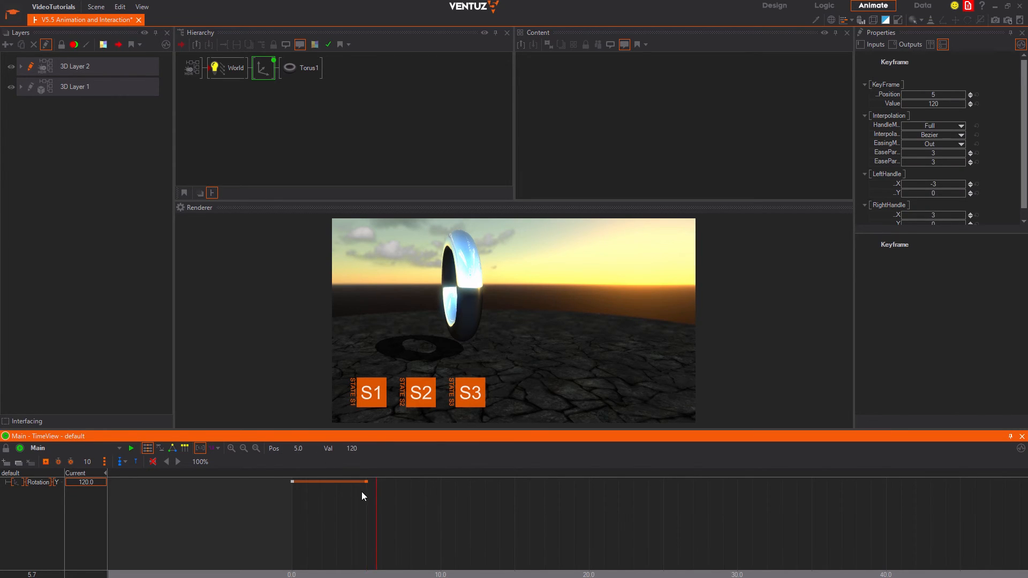
click(366, 491)
drag(365, 481, 358, 481)
drag(365, 483, 366, 482)
key(Delete)
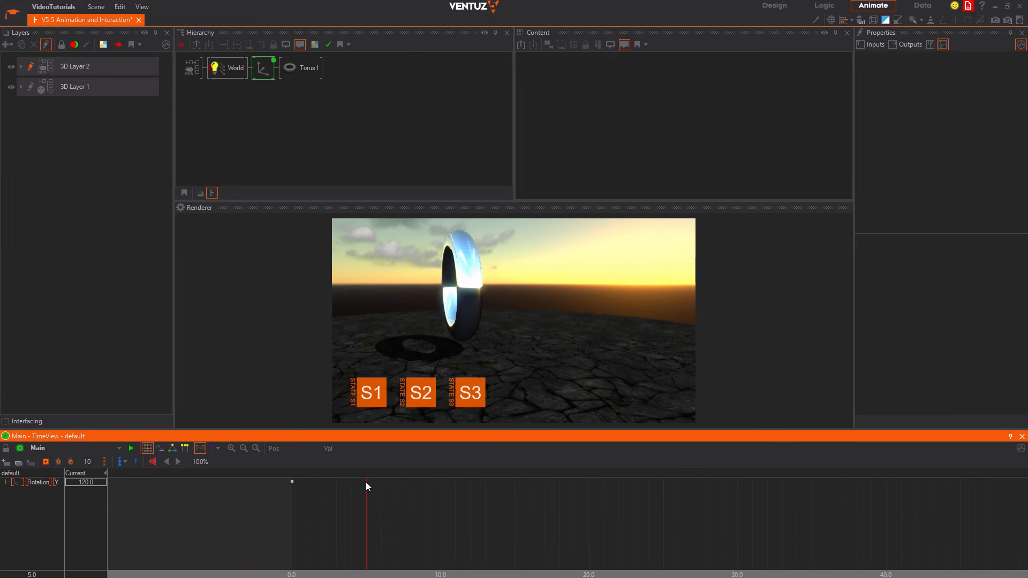
key(ctrl+z)
Start Teach-In, set the Axis's Rotation Y to 240, and record a keyframe for it at 15.0
click(59, 463)
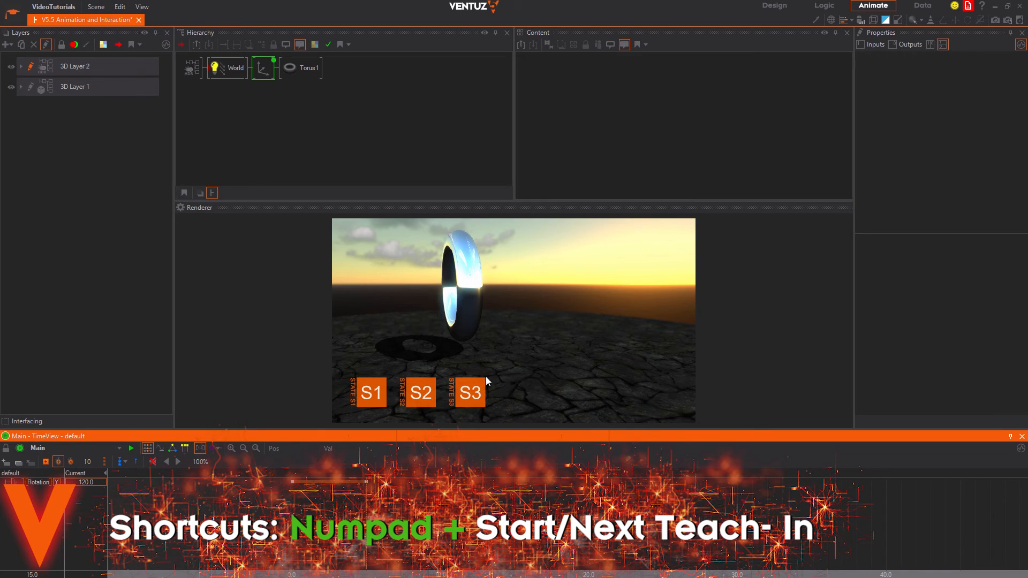
click(261, 67)
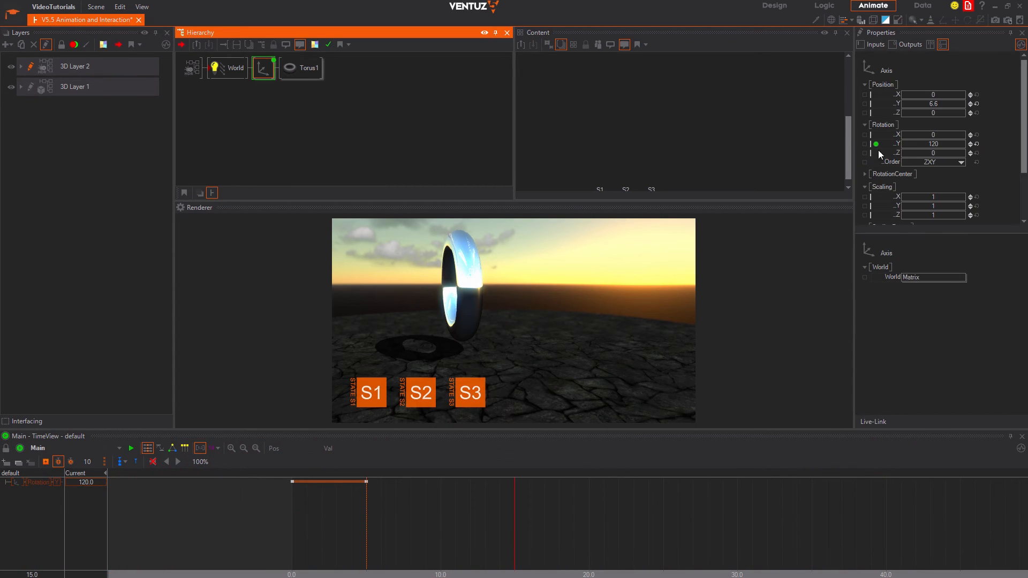
drag(933, 144, 937, 144)
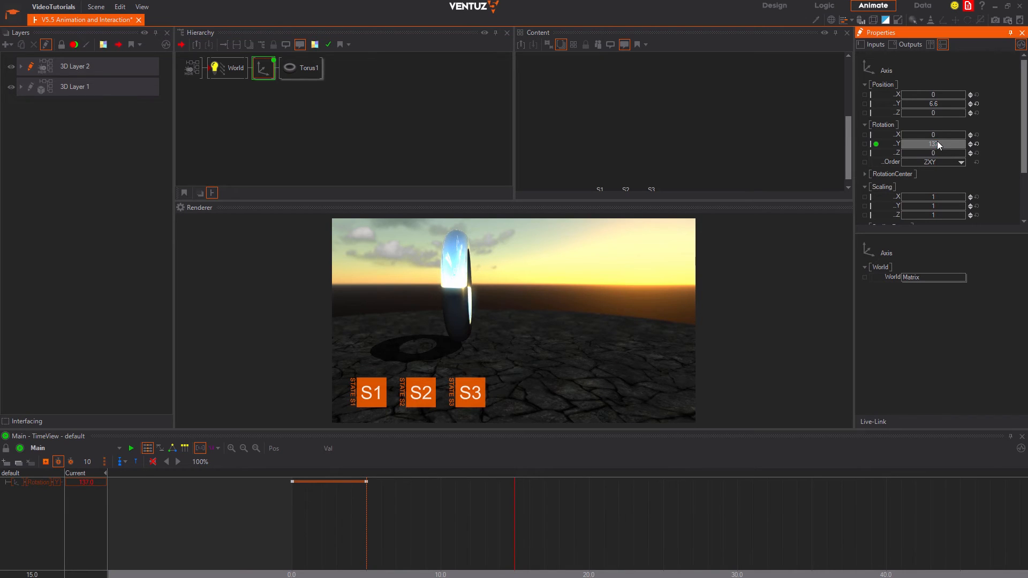
click(936, 145)
text(240)
key(Return)
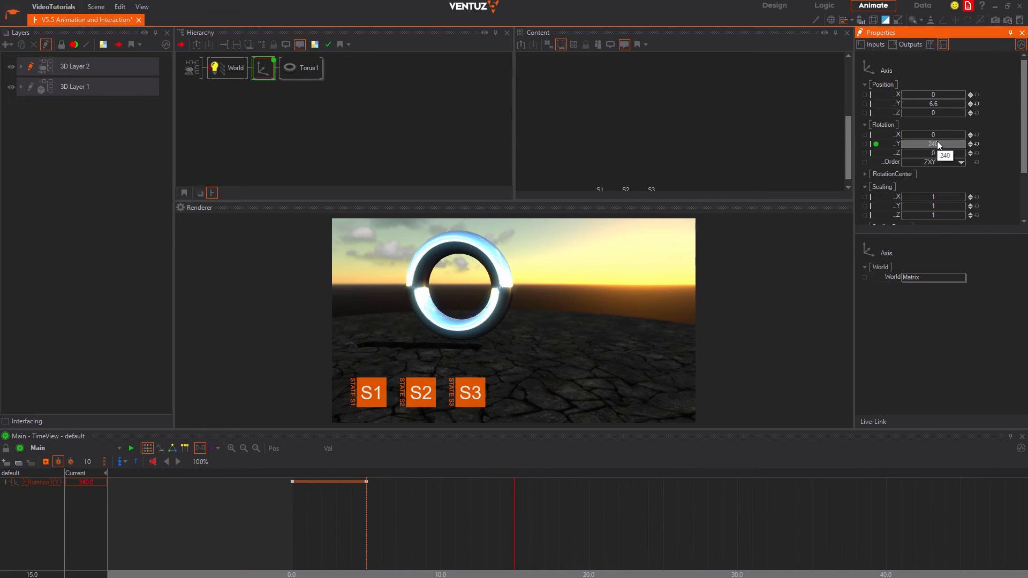
click(59, 462)
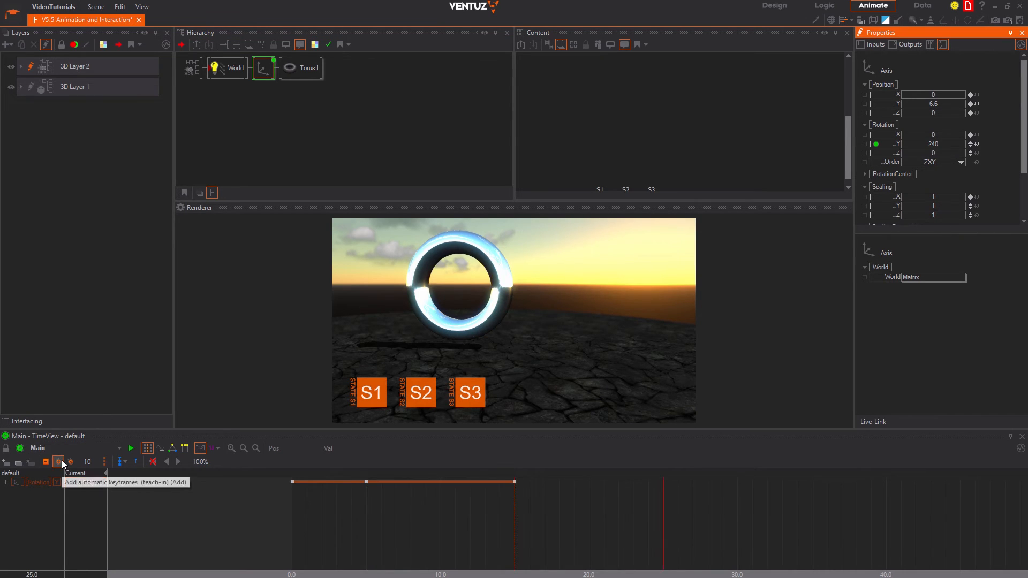
Place the time cursor at 16.1, set the Axis's Rotation Y to 360, and record it with Teach-In
mouse_move(510, 499)
mouse_down()
mouse_move(374, 499)
mouse_move(515, 509)
mouse_up()
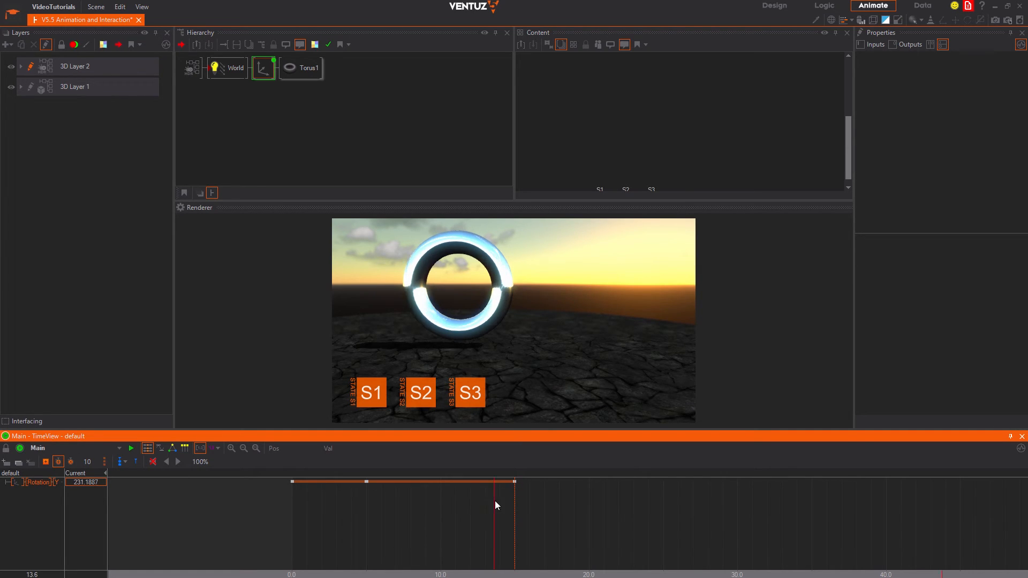
drag(513, 502, 531, 502)
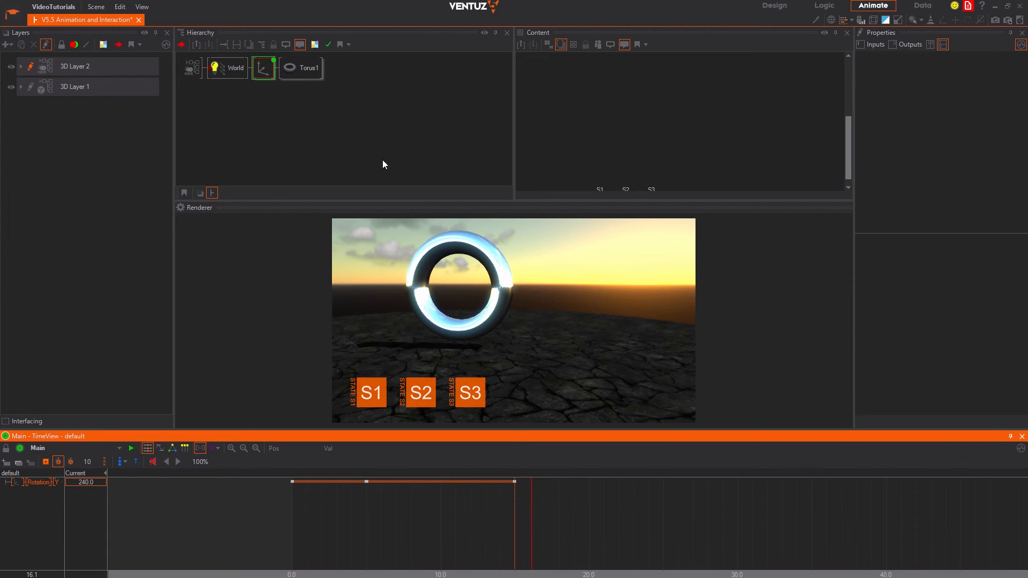
click(263, 68)
click(958, 144)
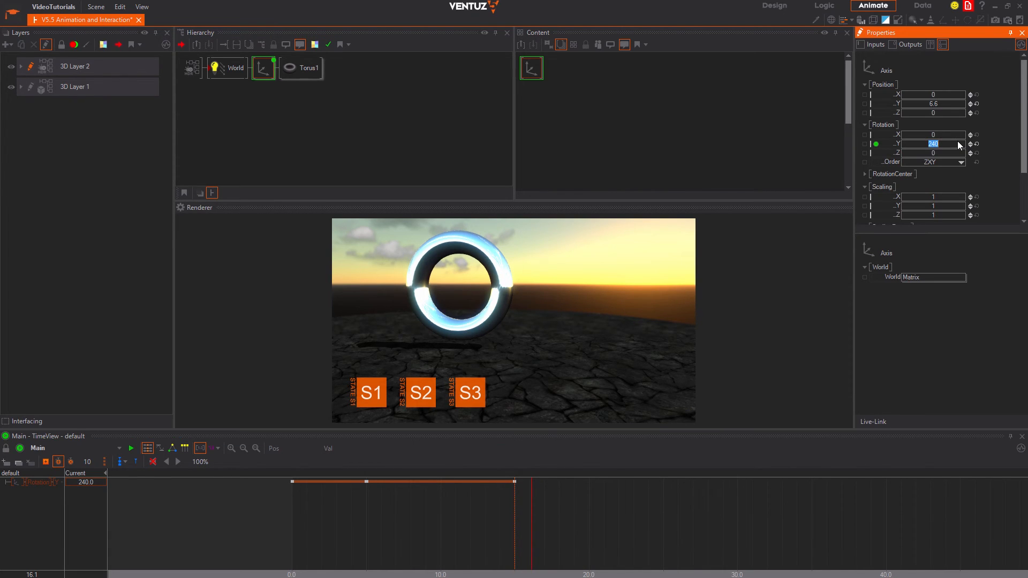
text(360)
key(Return)
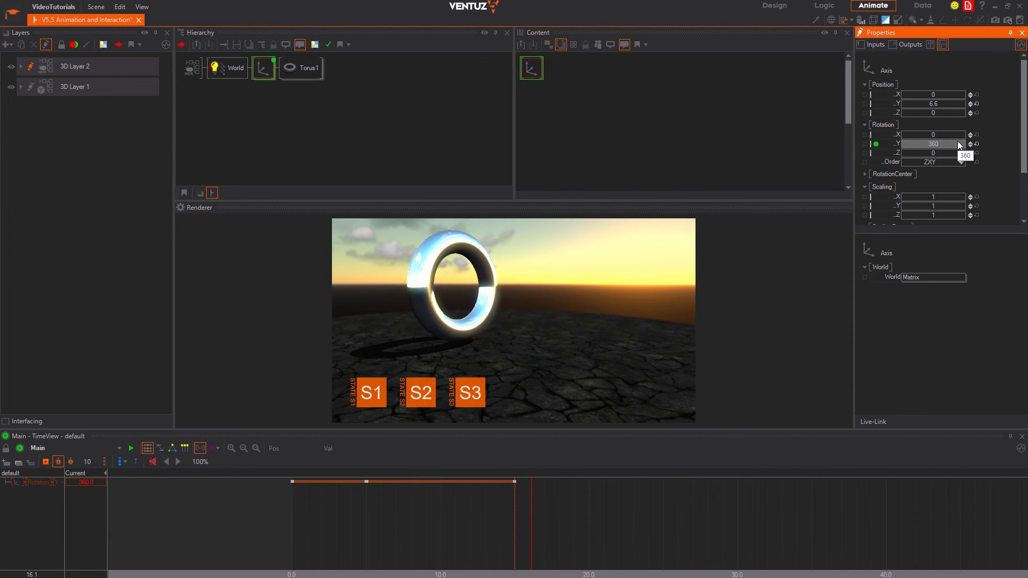
click(59, 462)
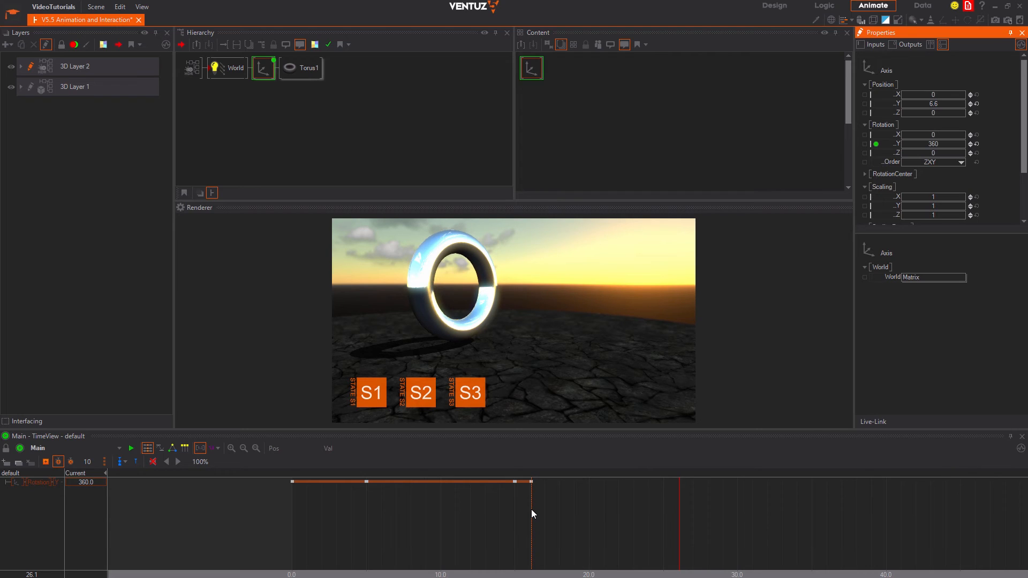
In the Diagram View, pull the right handle of the keyframe at 0.0 up to about X 1.35, Y 348
click(159, 448)
click(361, 509)
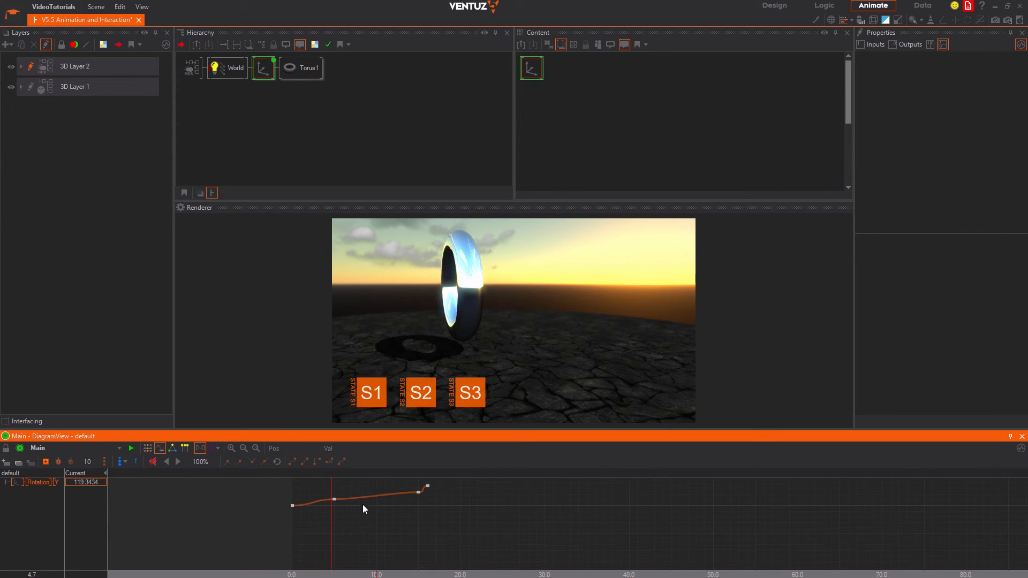
middle_drag(361, 491, 367, 527)
scroll(367, 528, up, 4)
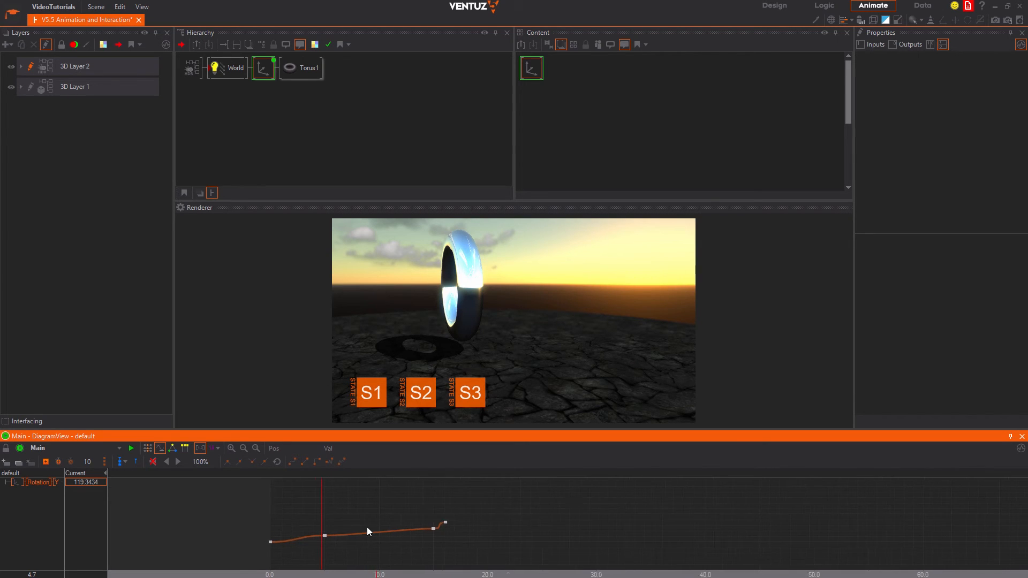
scroll(367, 527, up, 4)
ctrl+scroll(367, 527, up, 8)
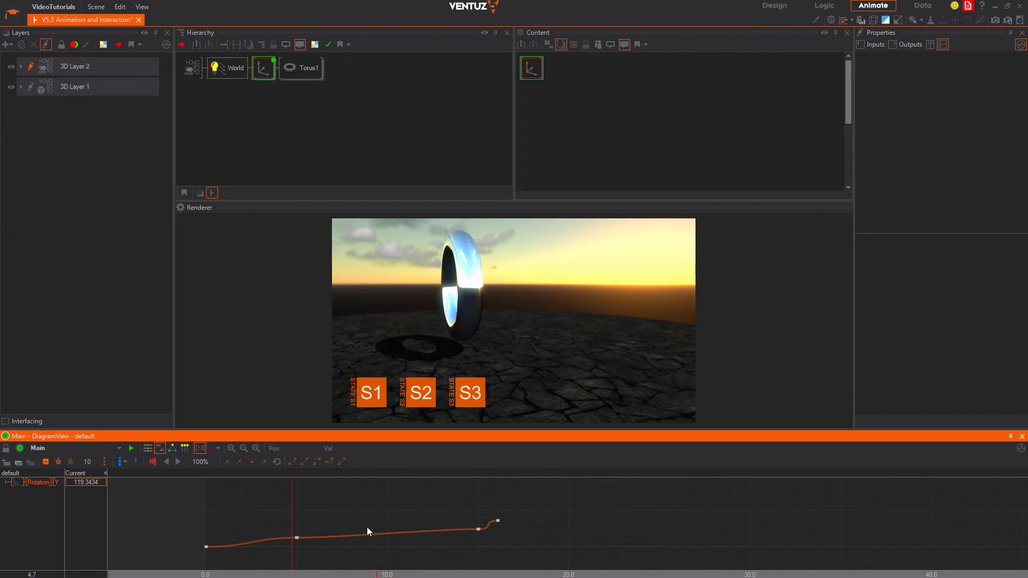
middle_drag(367, 527, 372, 507)
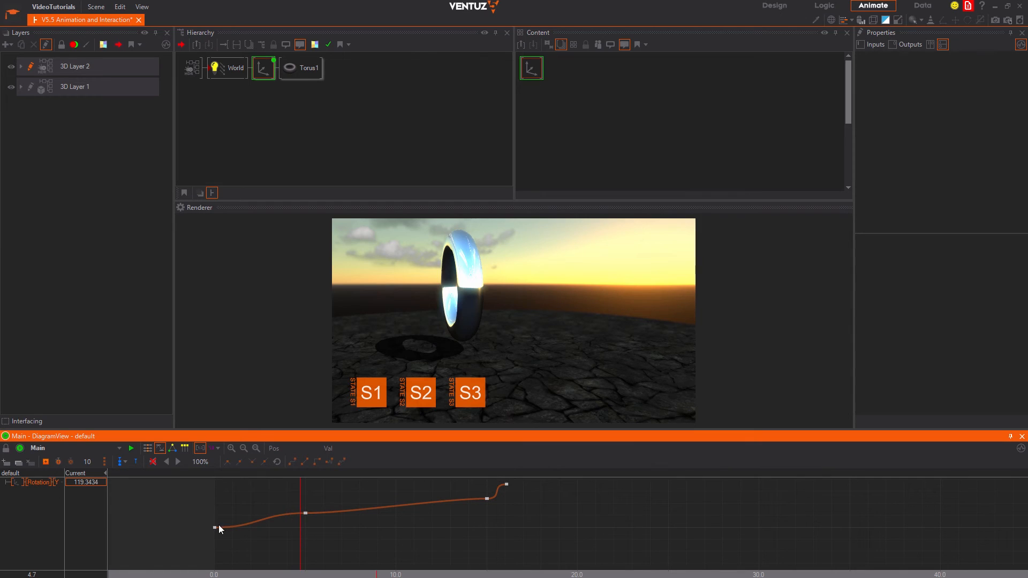
click(215, 528)
right_click(216, 528)
click(213, 527)
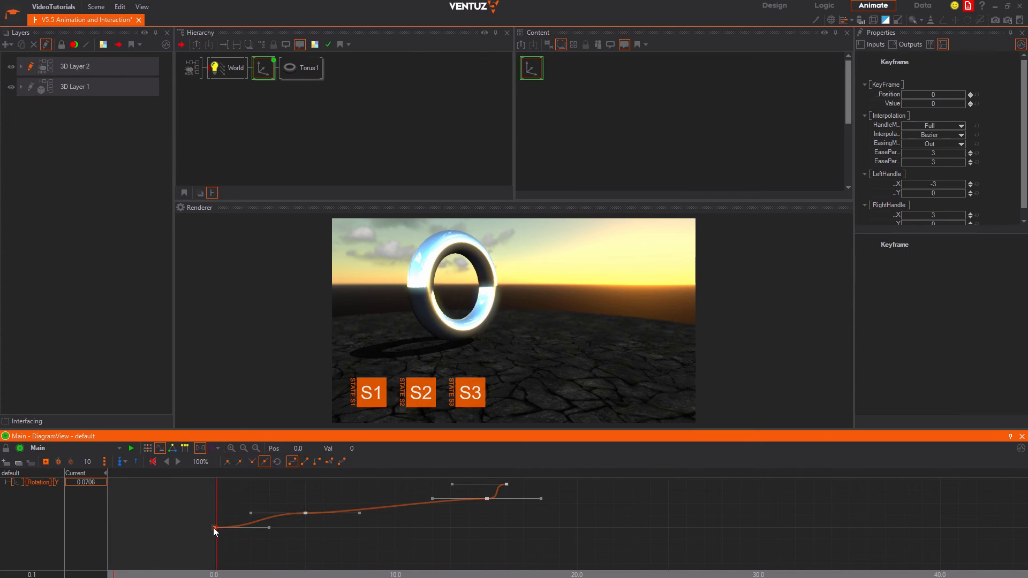
drag(269, 528, 239, 490)
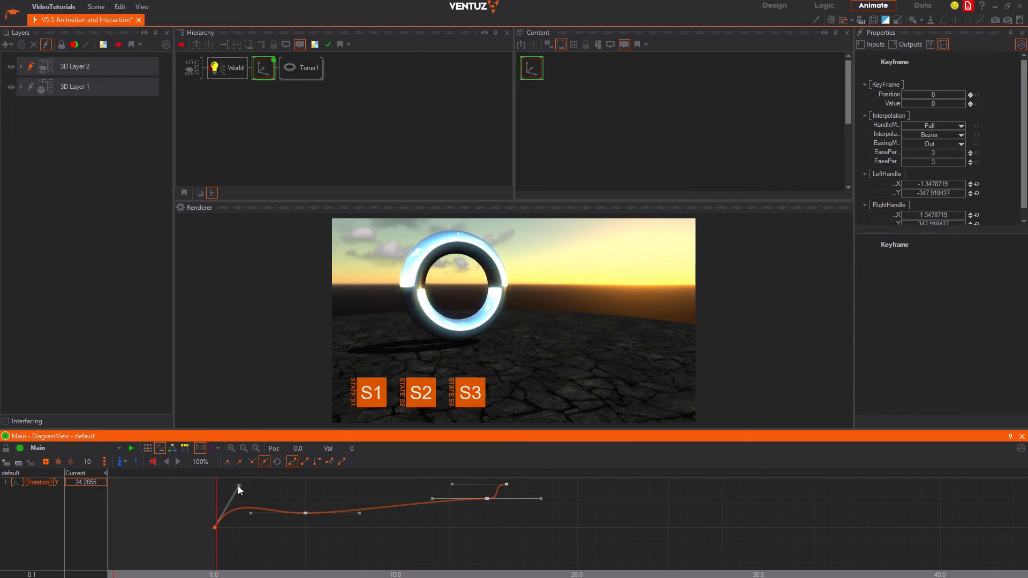
Set the handle mode of the keyframe at 5.0 to None and pull its left handle up to about X -0.55, Y 272
click(305, 513)
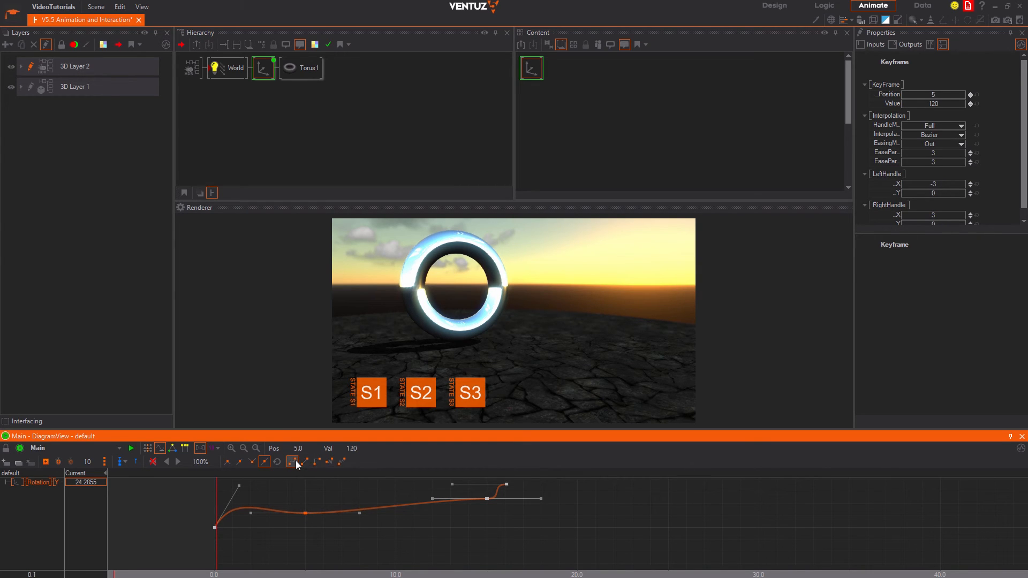
click(239, 462)
click(227, 460)
right_drag(251, 512, 291, 509)
drag(252, 512, 296, 480)
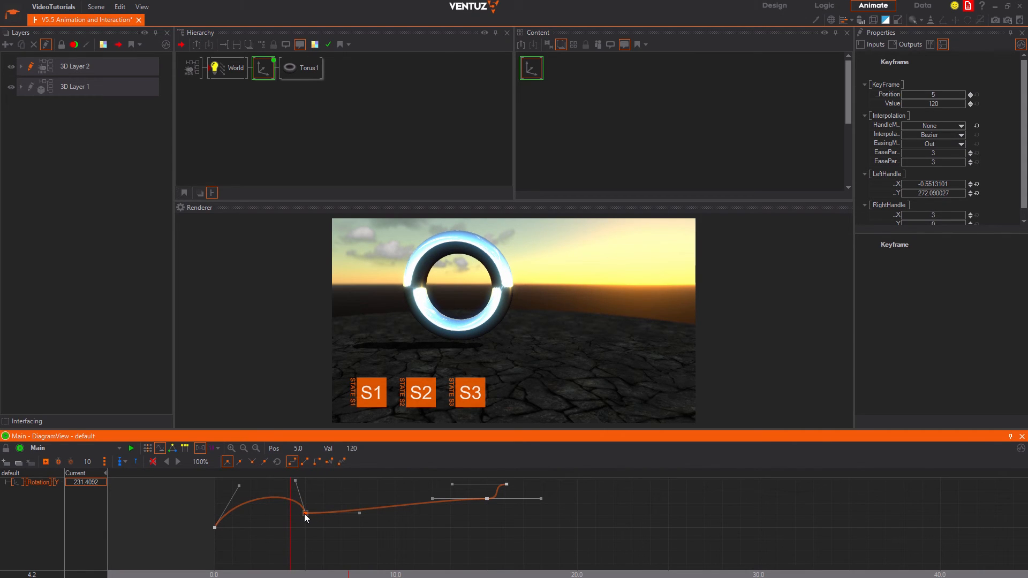
Try the Linear, Const and Elastic interpolations on the keyframe at 5.0 and finish with Bounce
click(293, 463)
click(302, 462)
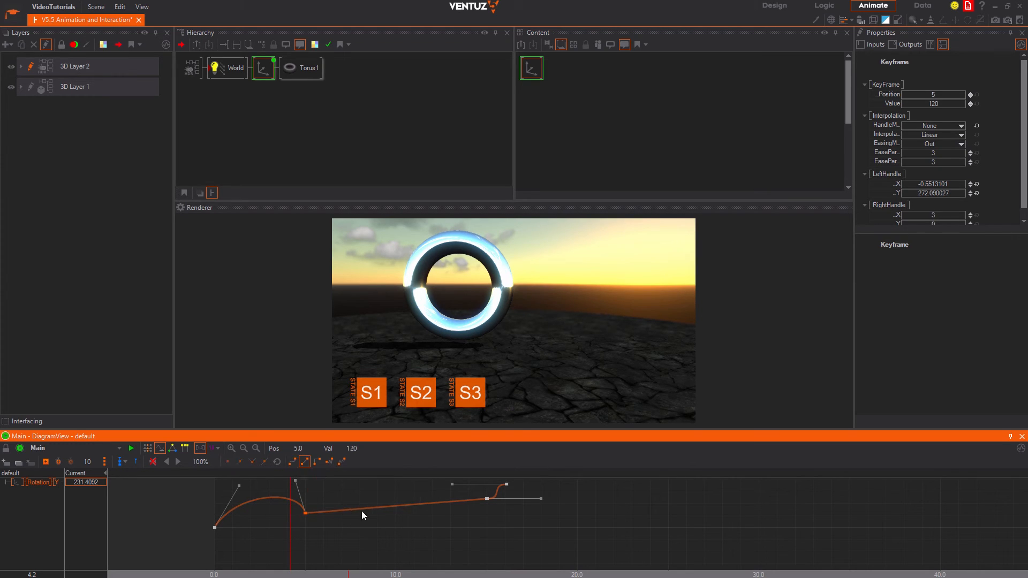
click(316, 462)
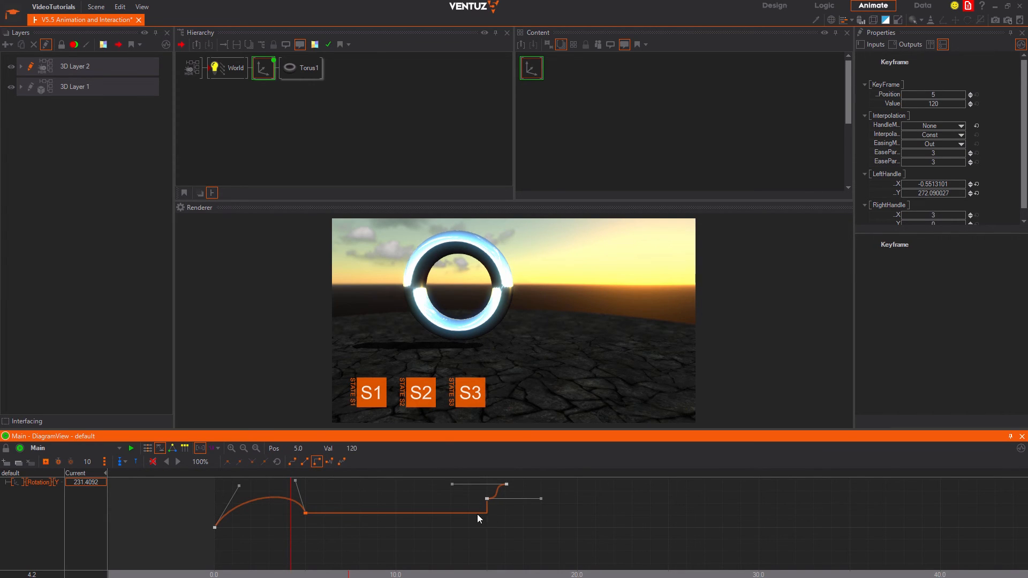
click(330, 462)
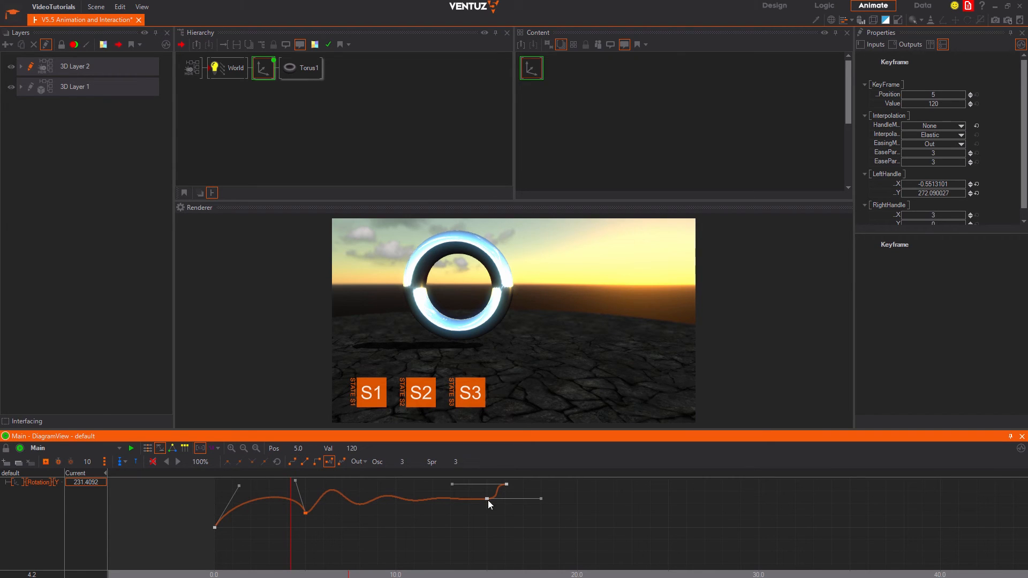
click(346, 462)
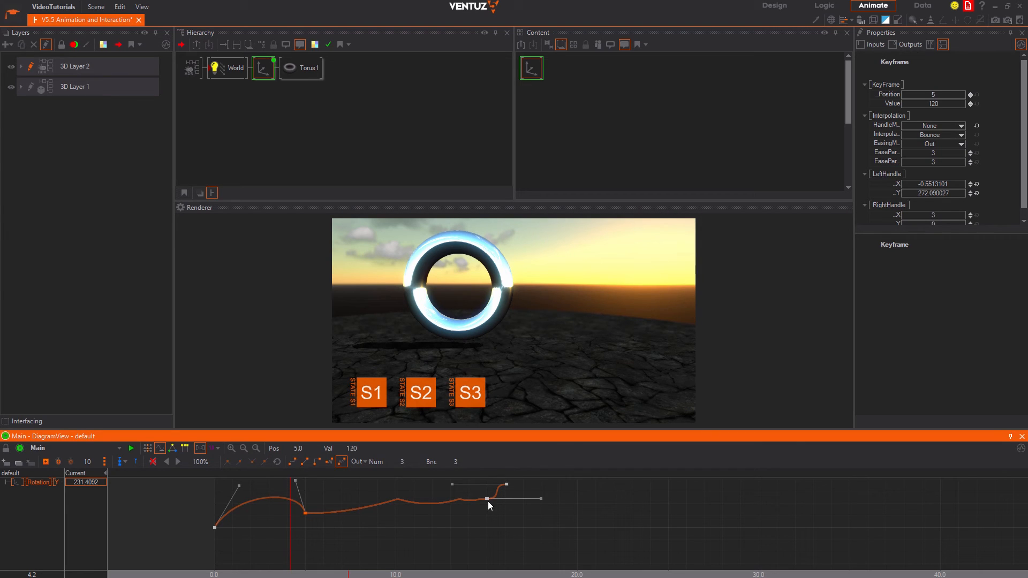
Show the animation's Logic View and test the turntable scene's S1, S2 and S3 state buttons in the renderer
click(171, 447)
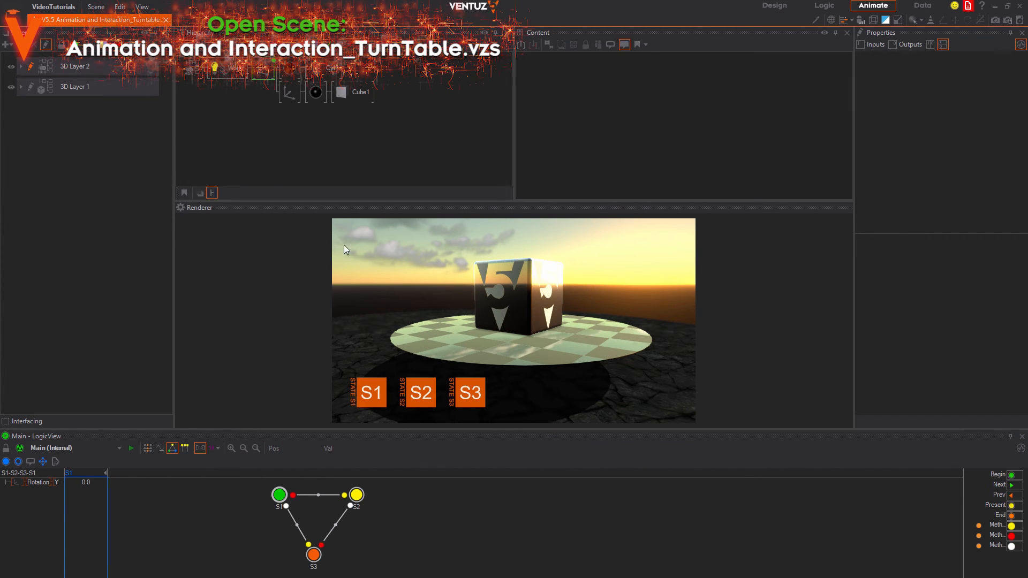
click(384, 400)
click(423, 398)
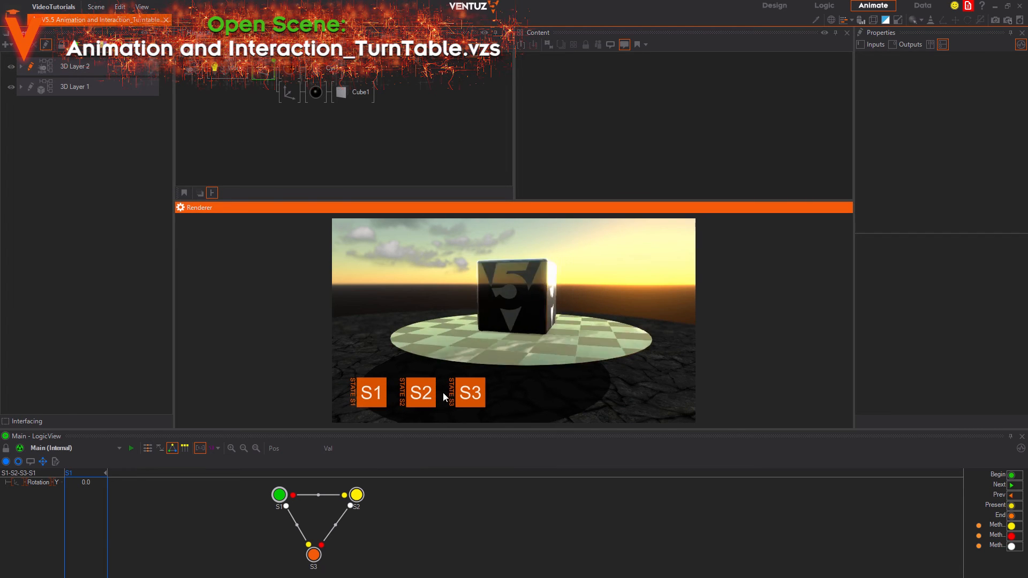
click(474, 397)
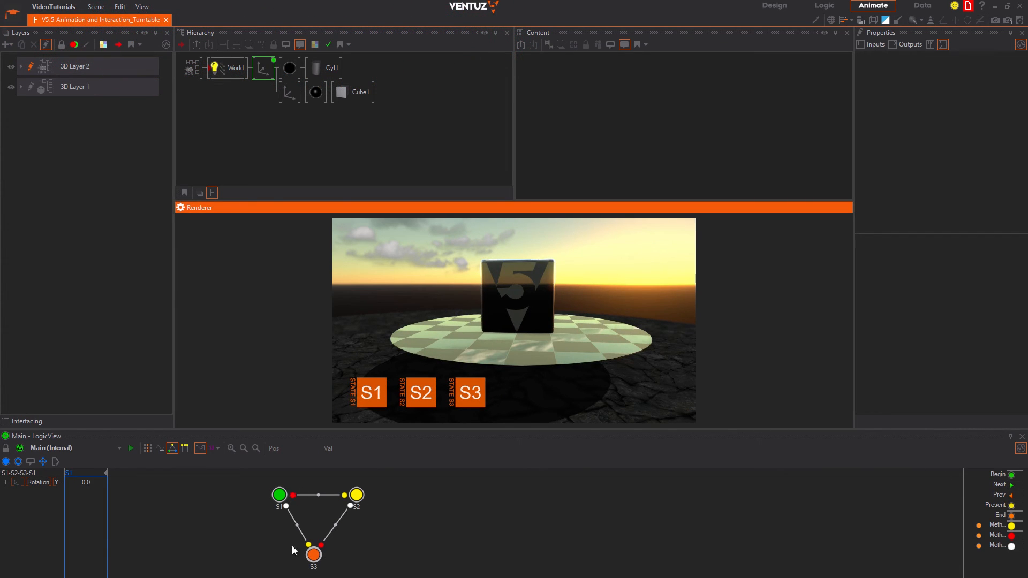
click(423, 394)
click(376, 392)
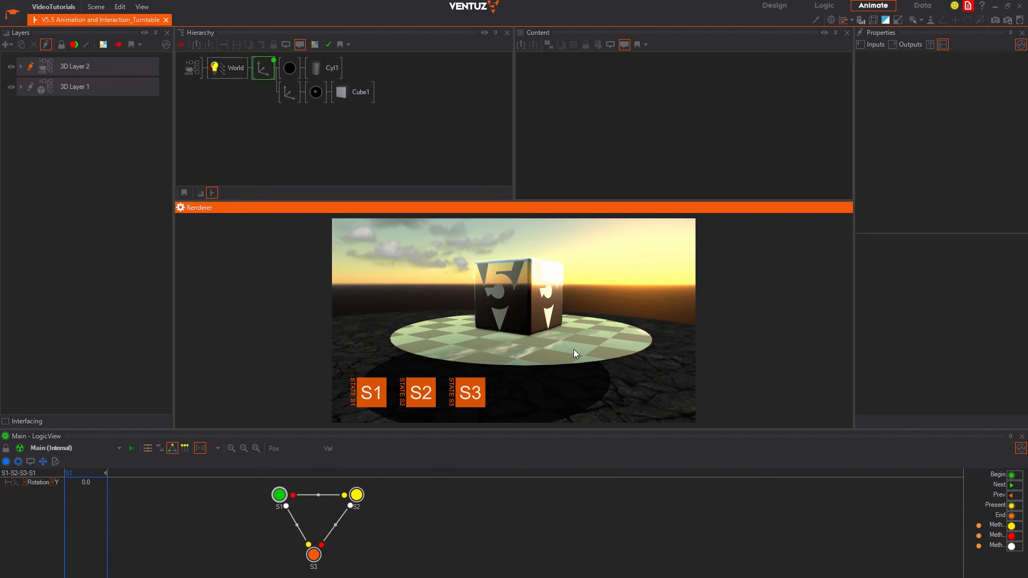
click(459, 393)
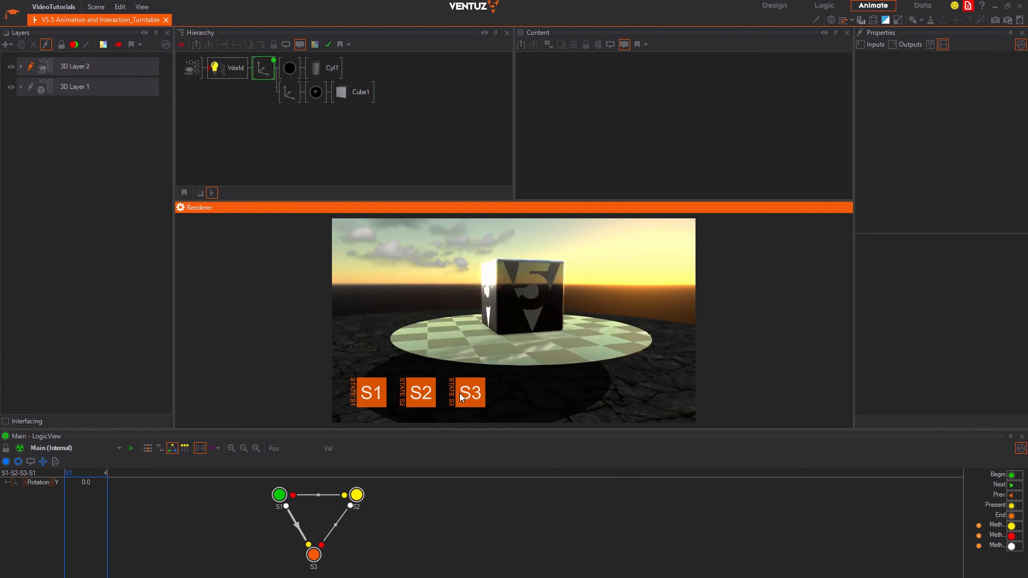
click(378, 396)
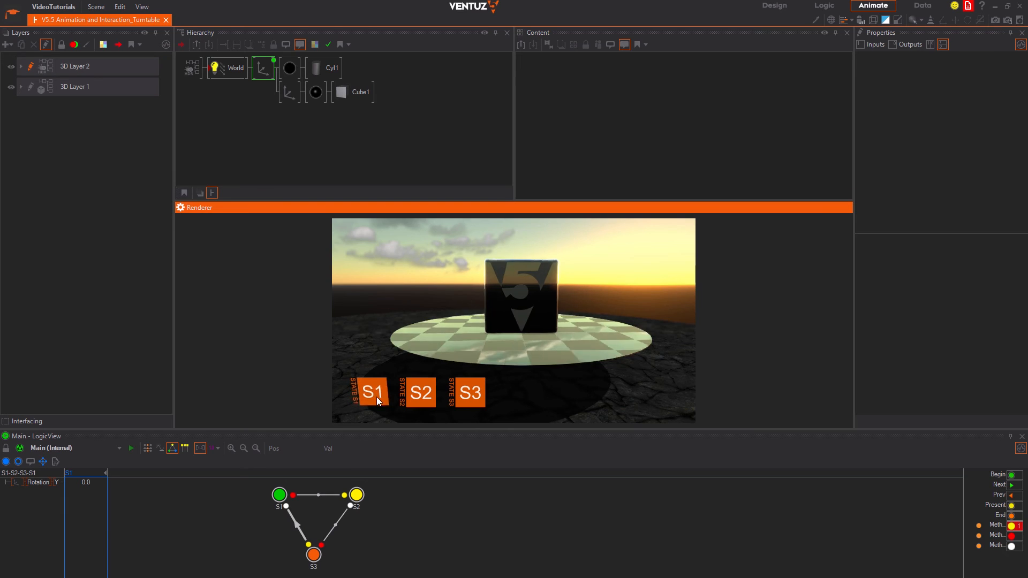
click(425, 399)
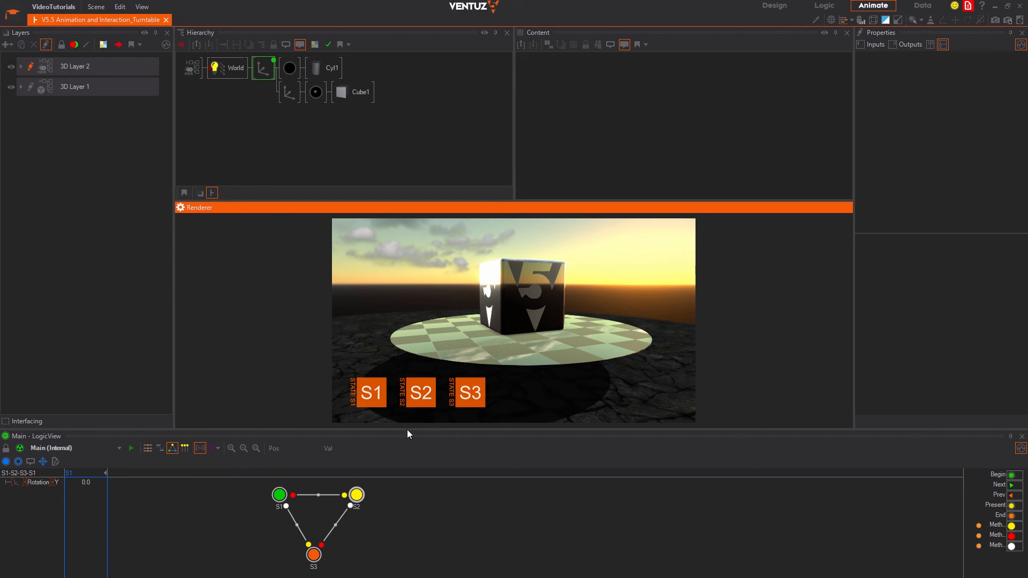
Inspect state S2 of the turntable animation in the Logic View and trigger the S1 state button in the renderer
click(399, 512)
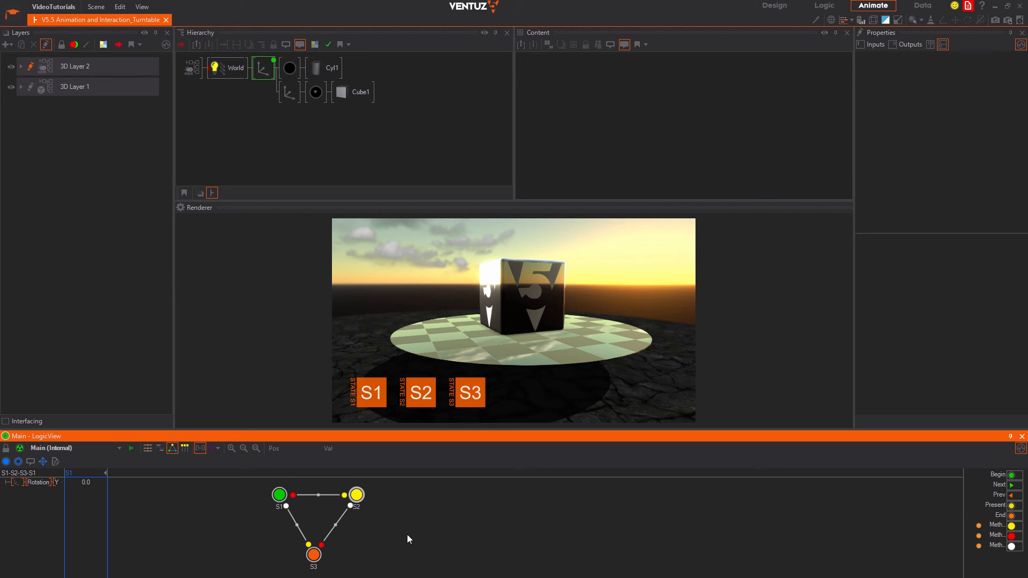
click(362, 497)
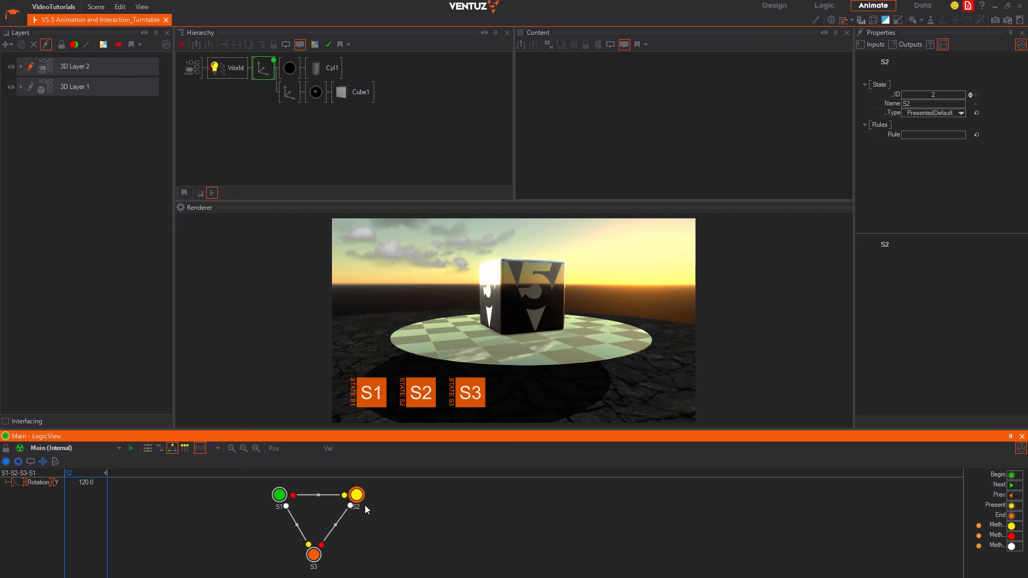
click(370, 396)
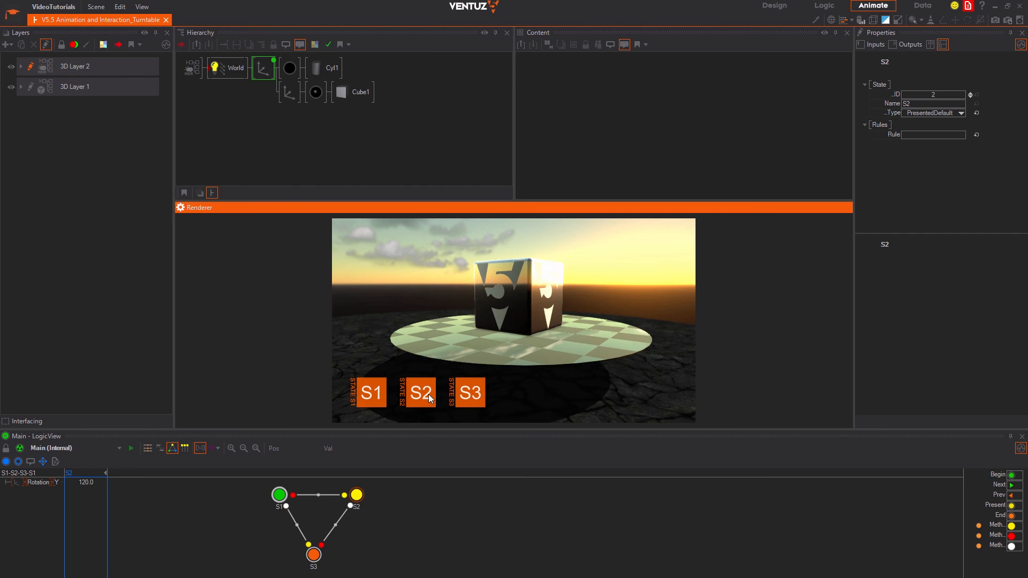
Open the connection between S1 and S2 in the Time View and scrub the time cursor from 0.0 to 10.0
click(316, 497)
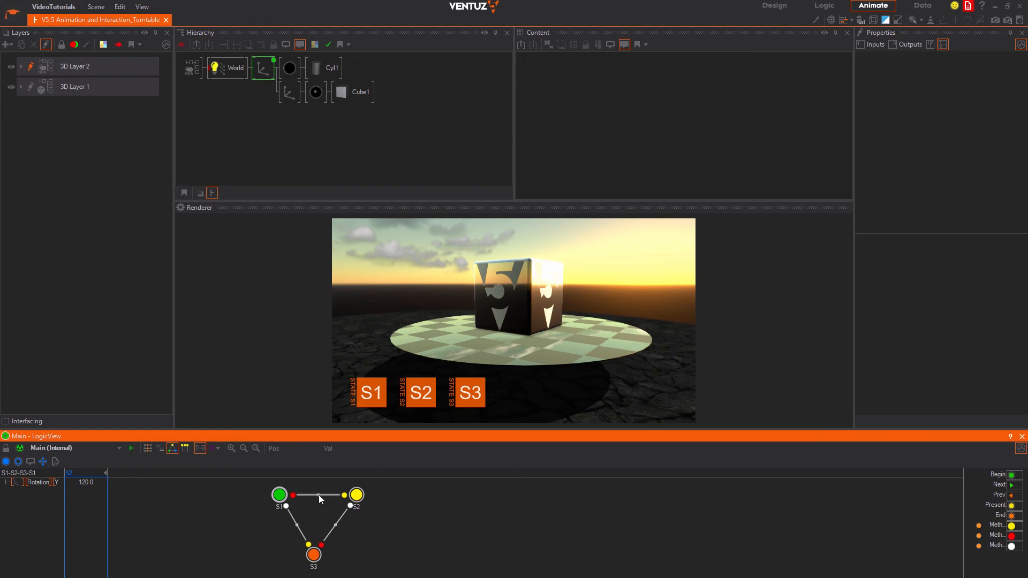
click(319, 494)
double_click(317, 495)
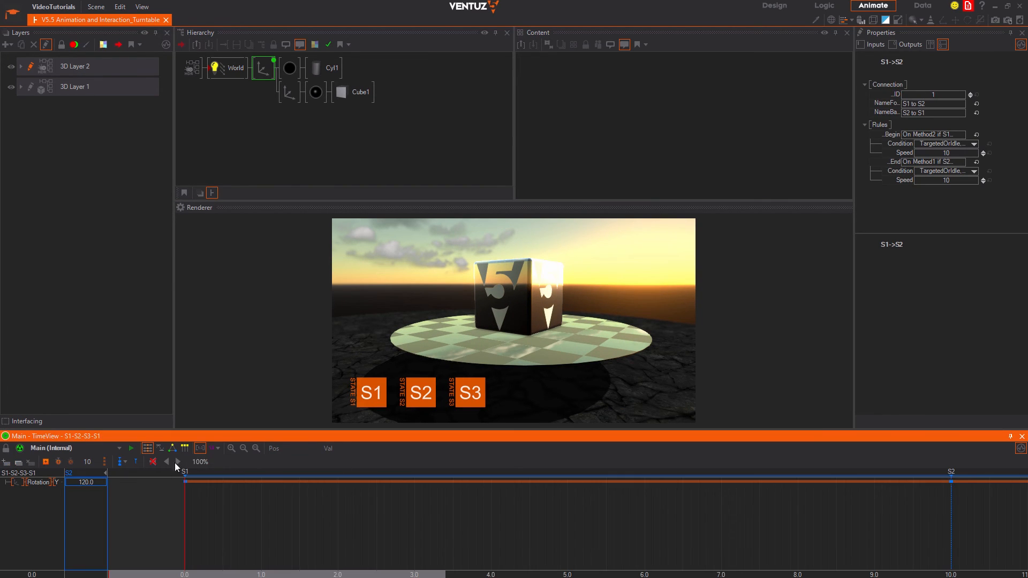
drag(186, 529, 951, 545)
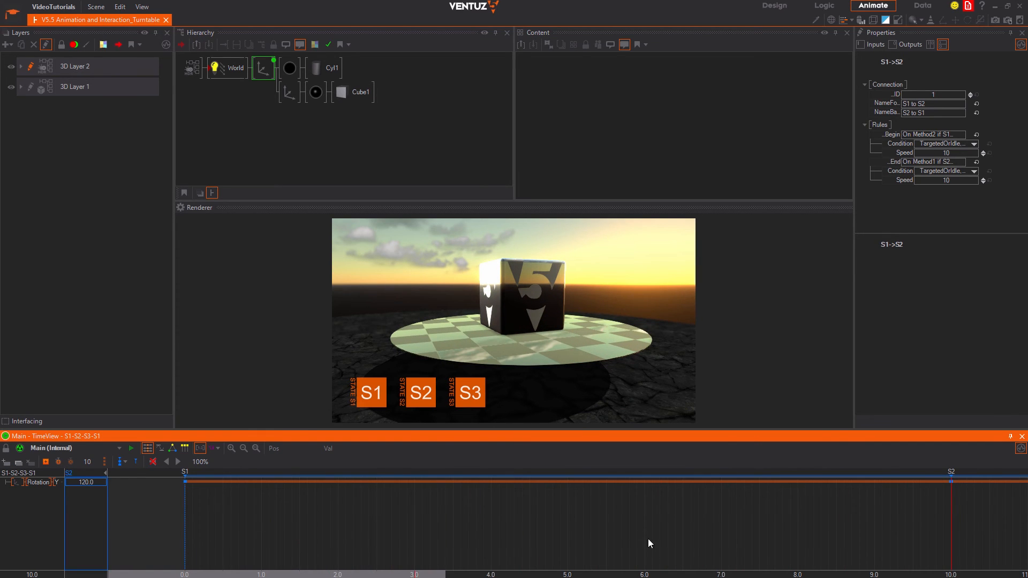
scroll(608, 503, down, 7)
mouse_move(457, 512)
mouse_down()
mouse_move(329, 513)
mouse_move(468, 513)
mouse_up()
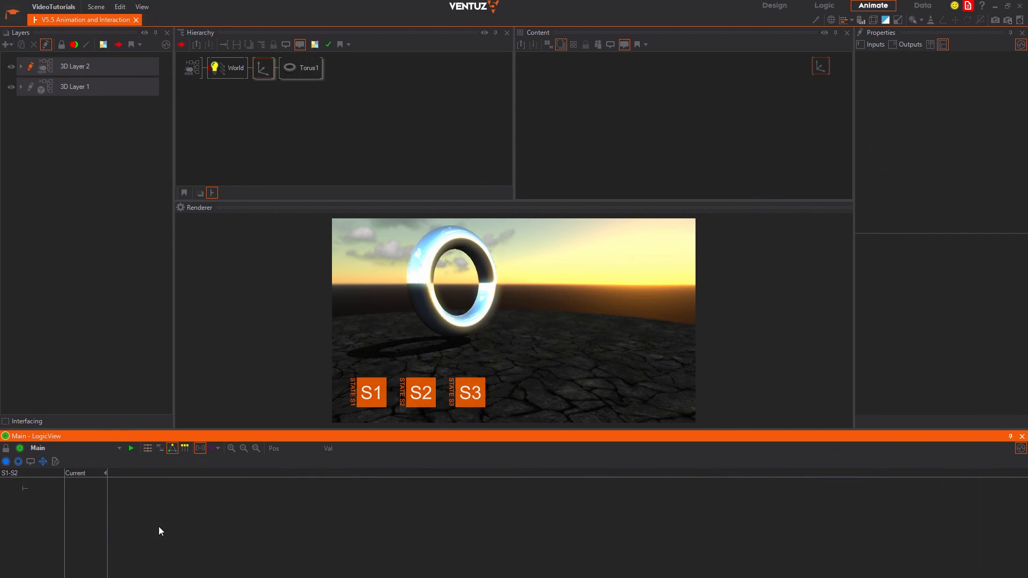
In the torus scene's Logic View, create states S1 and S2 side by side and connect S1 to S2
double_click(158, 527)
drag(158, 527, 149, 505)
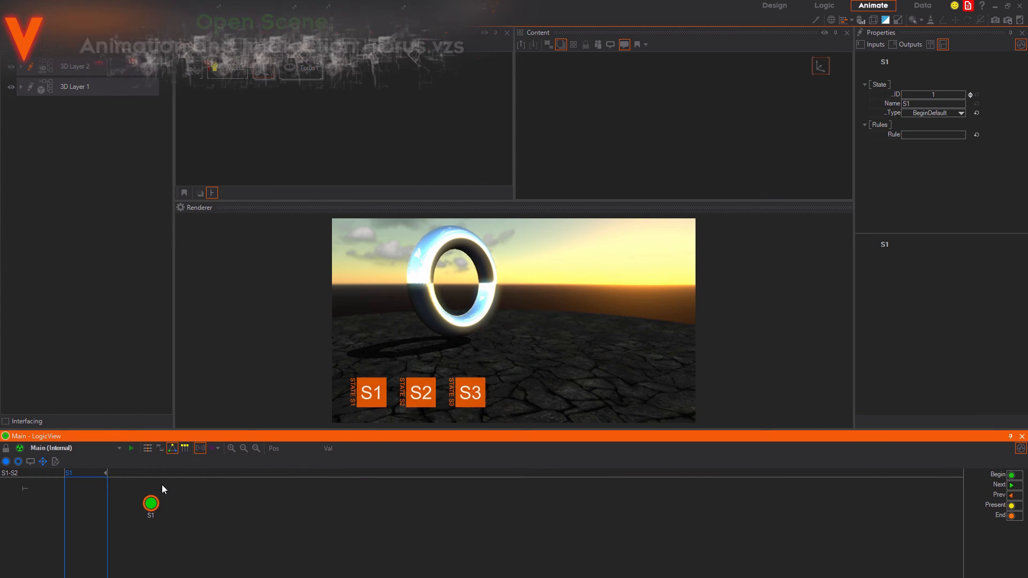
click(7, 462)
drag(168, 494, 219, 503)
drag(152, 506, 223, 507)
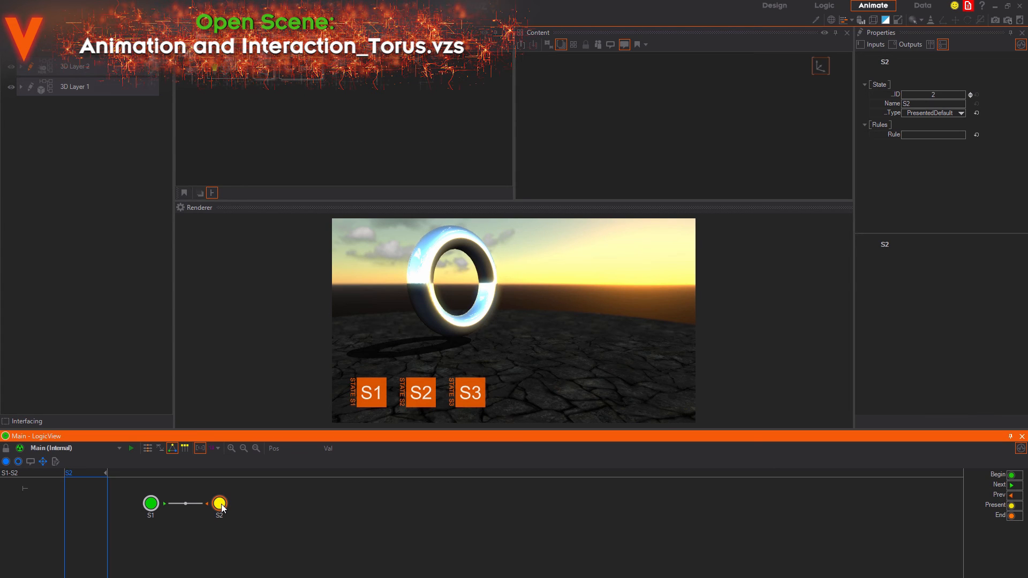
Open the S1 to S2 connection in the Time View and add the Axis's Rotation Y as a channel
double_click(187, 504)
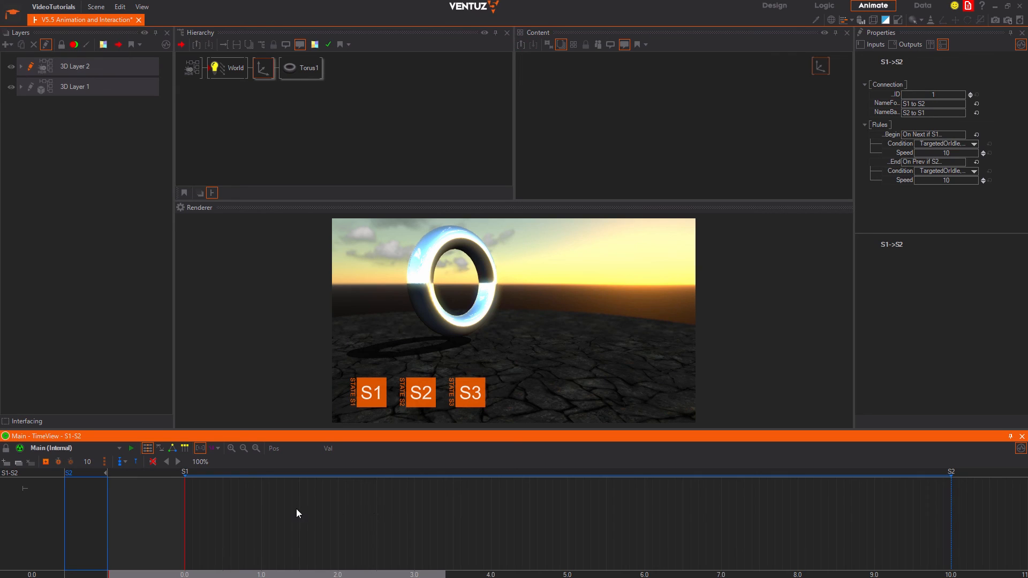
scroll(297, 509, down, 3)
drag(297, 509, 163, 532)
click(261, 76)
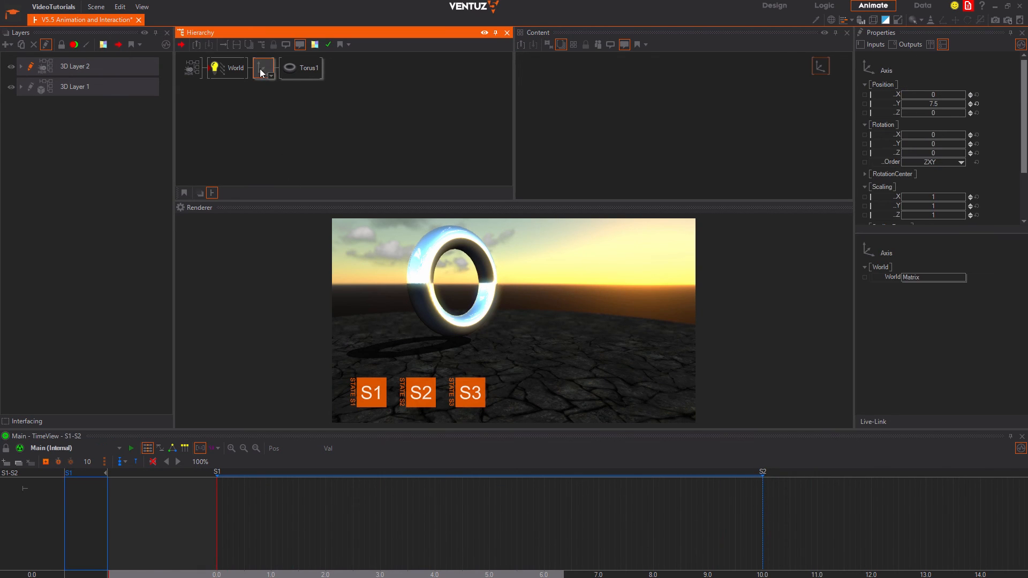
drag(885, 142, 165, 528)
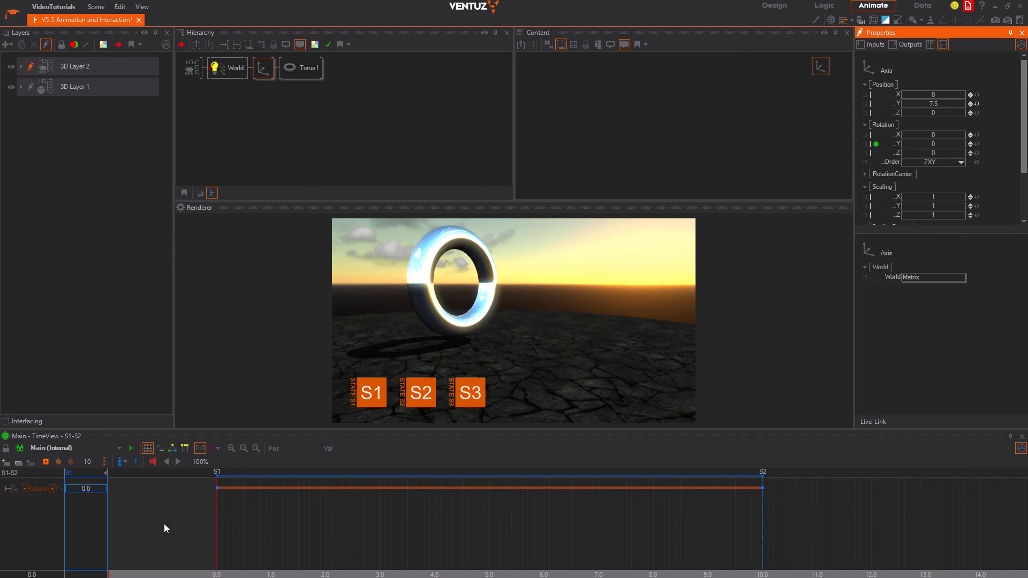
Place the time cursor on state S2 at 10.0 and set its Rotation Y value to 120
drag(257, 526, 198, 532)
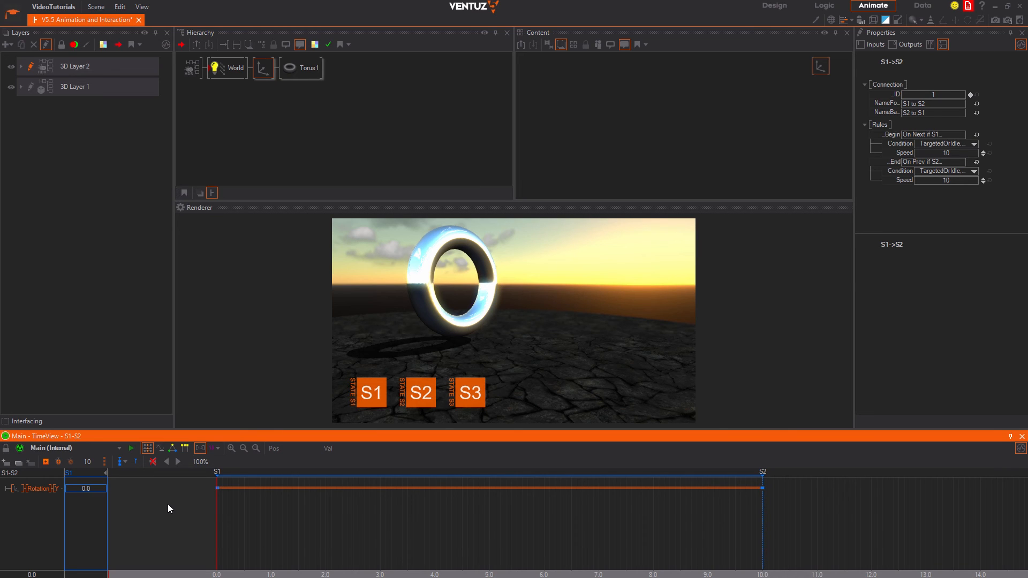
click(762, 530)
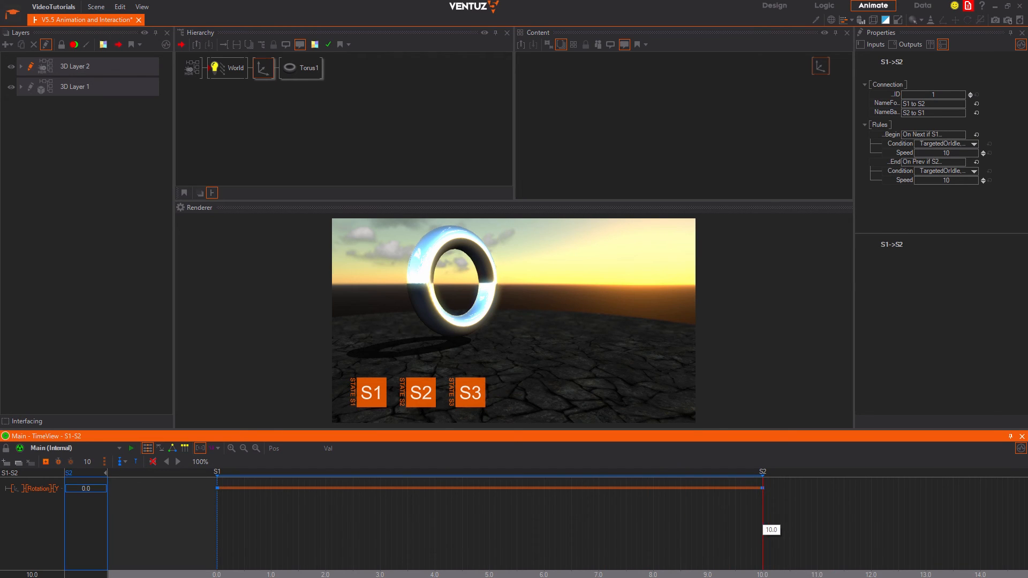
click(98, 487)
key(Return)
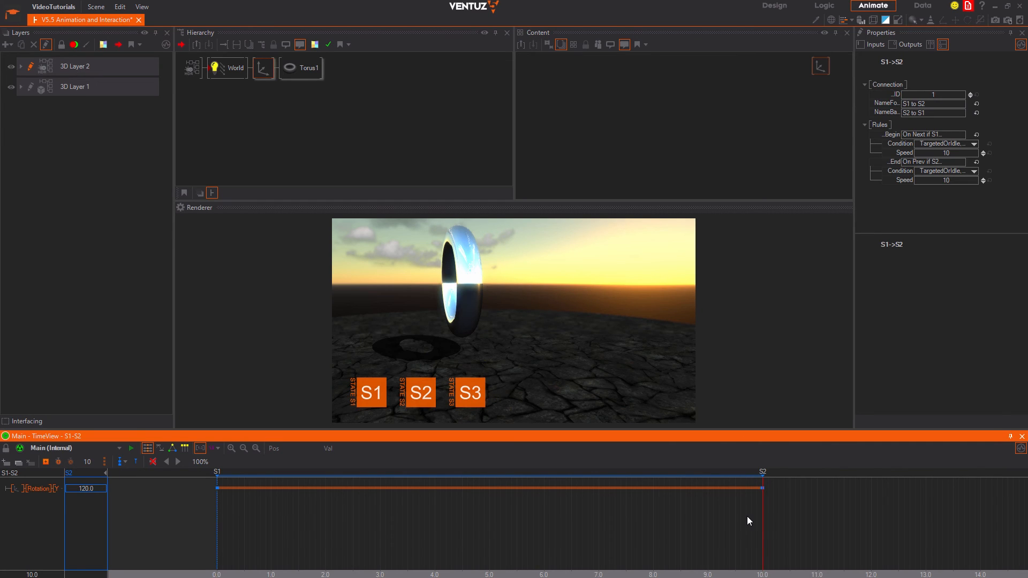
Add state S3 below S1 and S2 in the Logic View and connect it to both S2 and S1
click(176, 451)
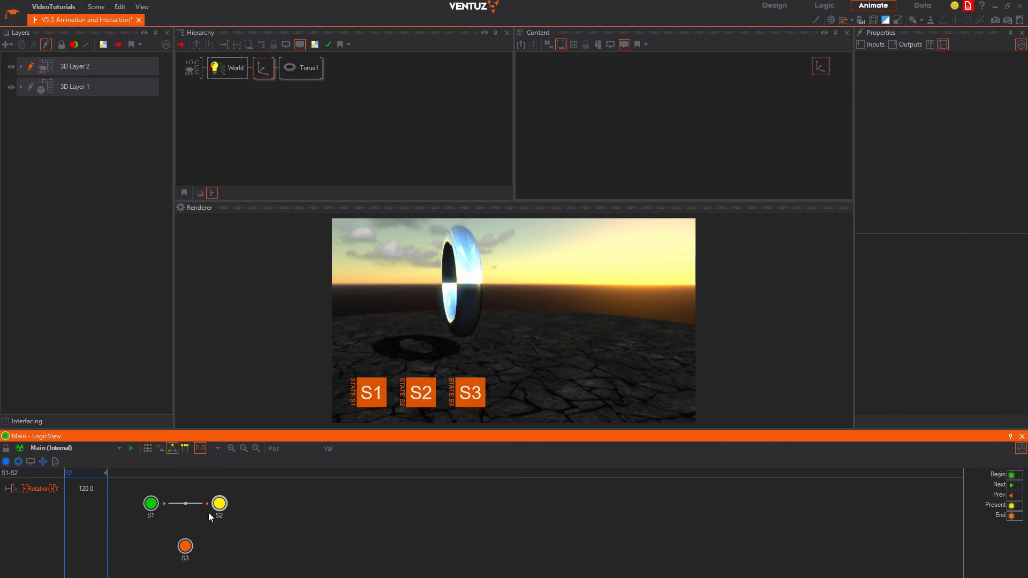
drag(181, 547, 153, 512)
In the Time View, set Rotation Y to 240 at state S3 (20.0) and scrub through the timeline to check the rotation
click(147, 448)
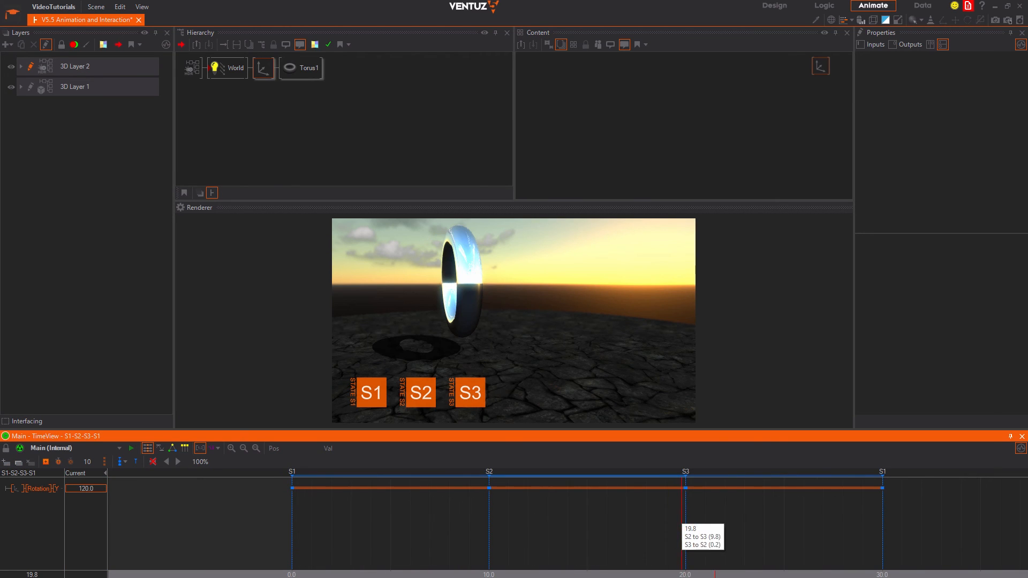
drag(681, 522, 685, 522)
click(102, 489)
text(24)
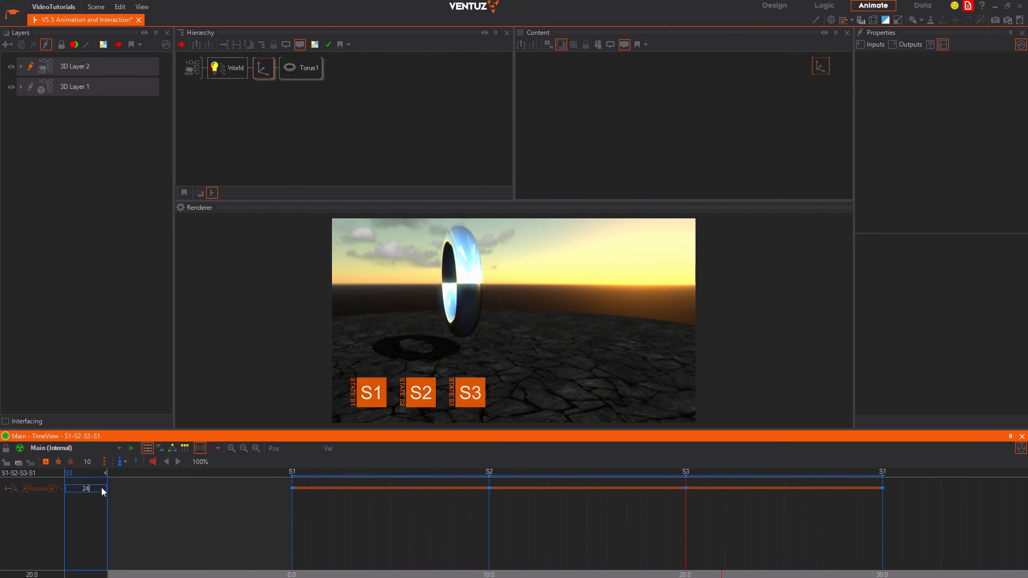
text(0)
key(Return)
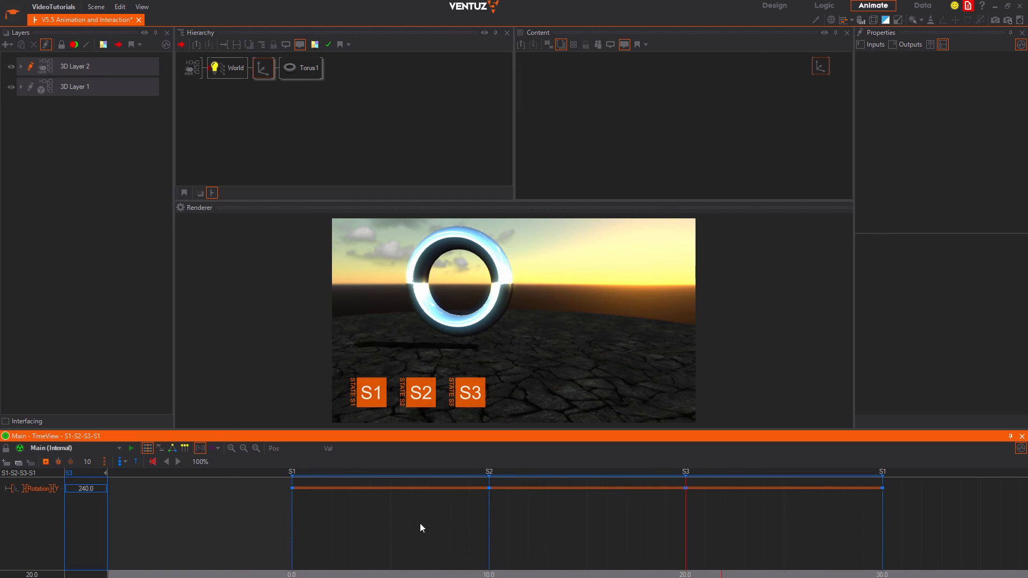
drag(420, 522, 684, 537)
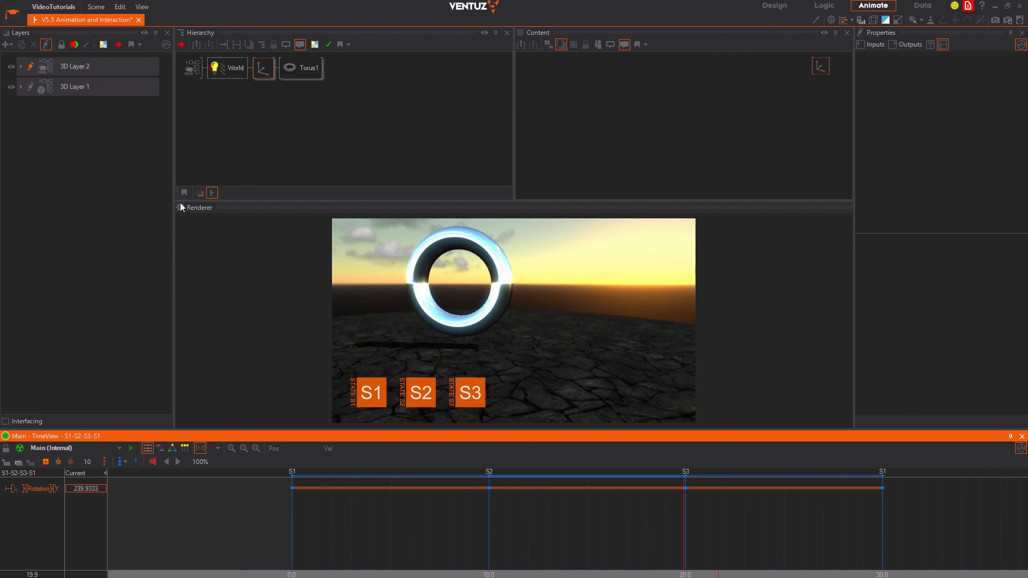
Examine the properties and tap events of Button_01, Button_02 and Button_03 in 3D Layer 1
click(43, 88)
click(239, 78)
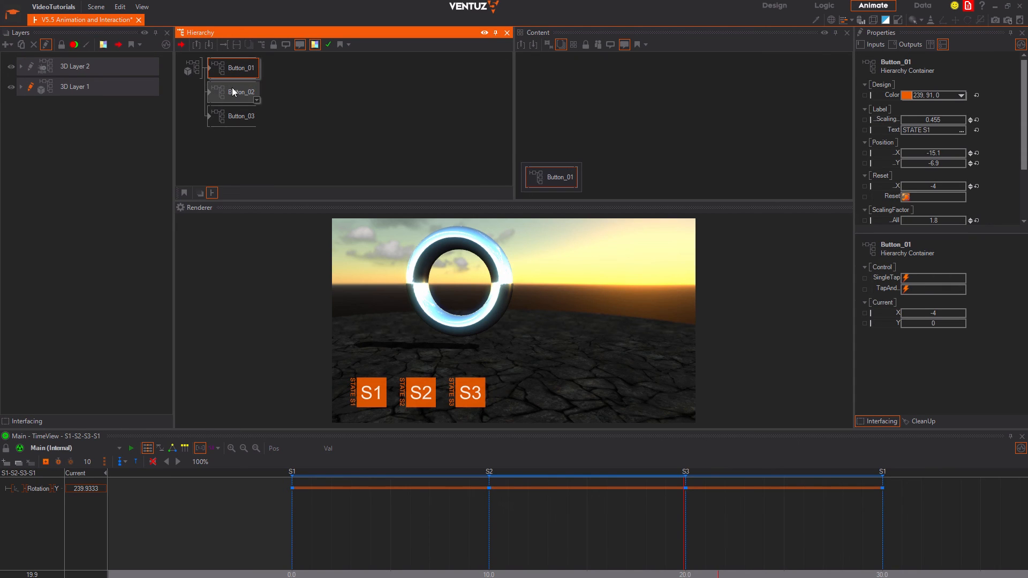
click(232, 88)
click(225, 109)
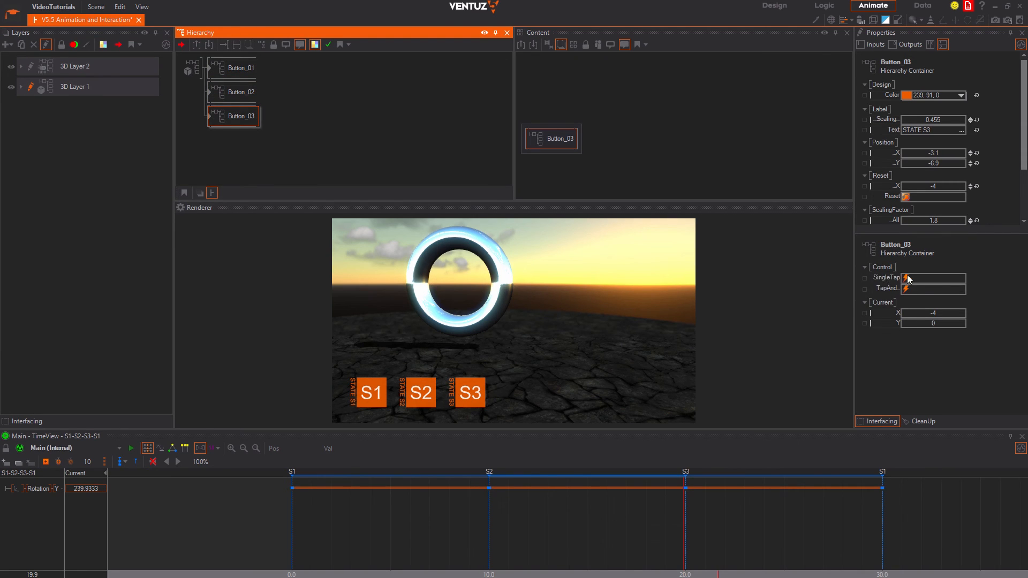
click(236, 68)
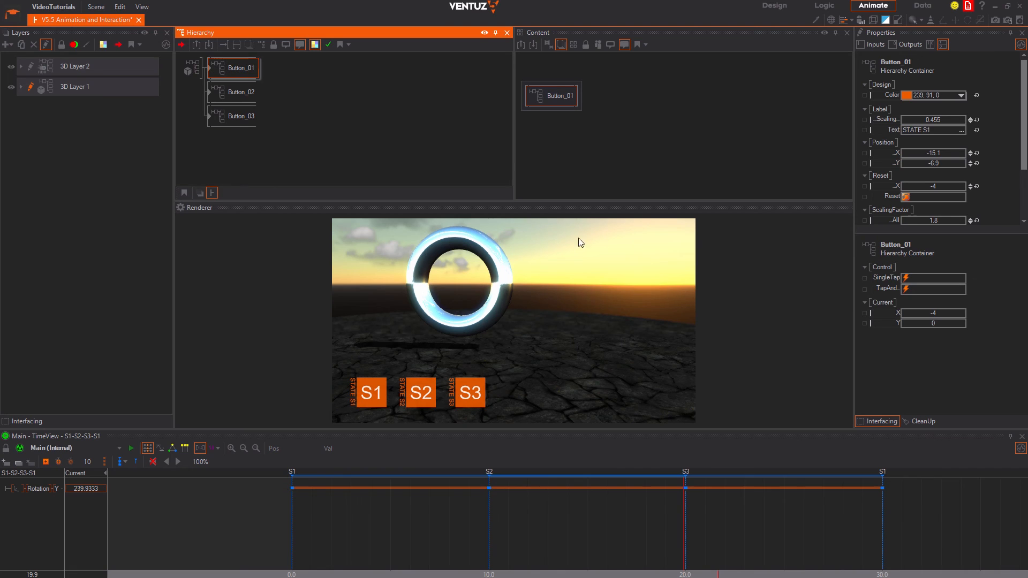
click(424, 389)
click(242, 115)
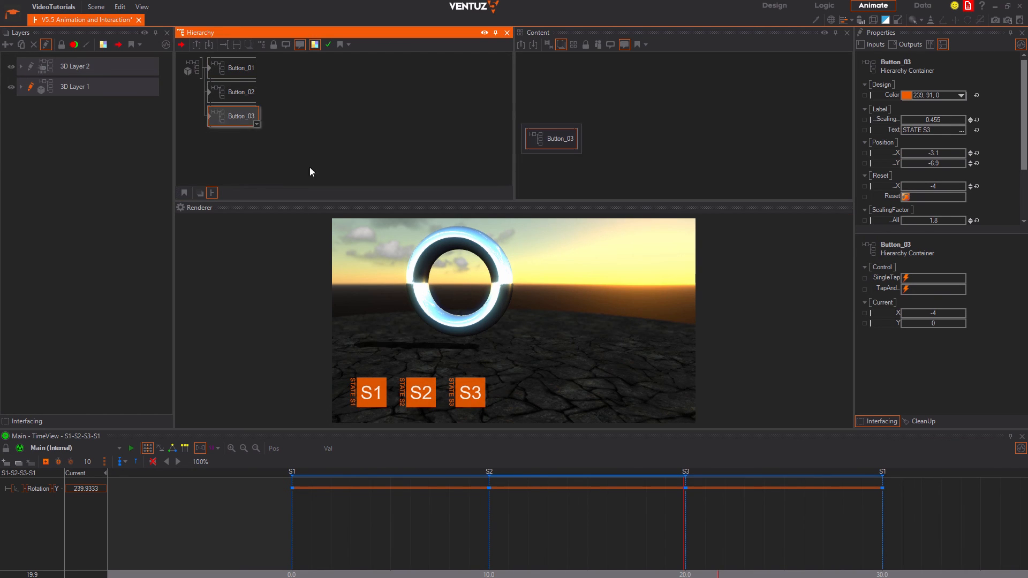
click(468, 392)
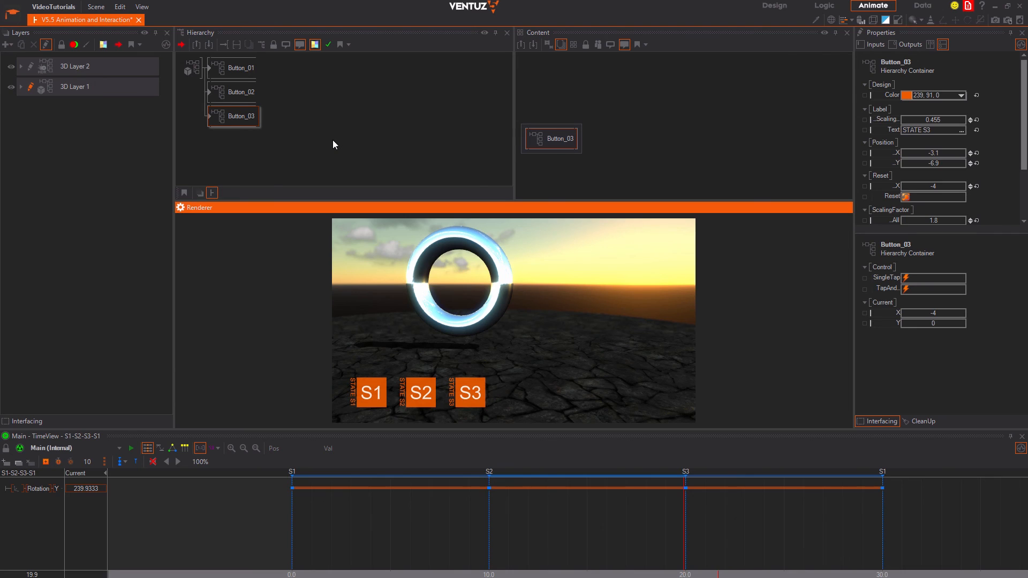
Select state S1 in the Logic View and trigger the animation's Next method to test the transition to S2
click(160, 448)
click(171, 448)
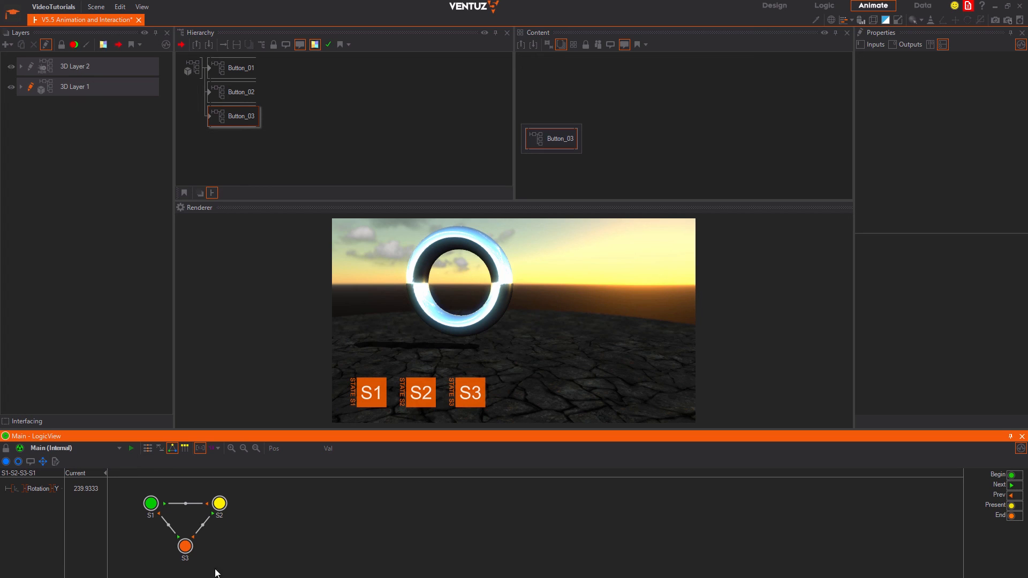
click(151, 503)
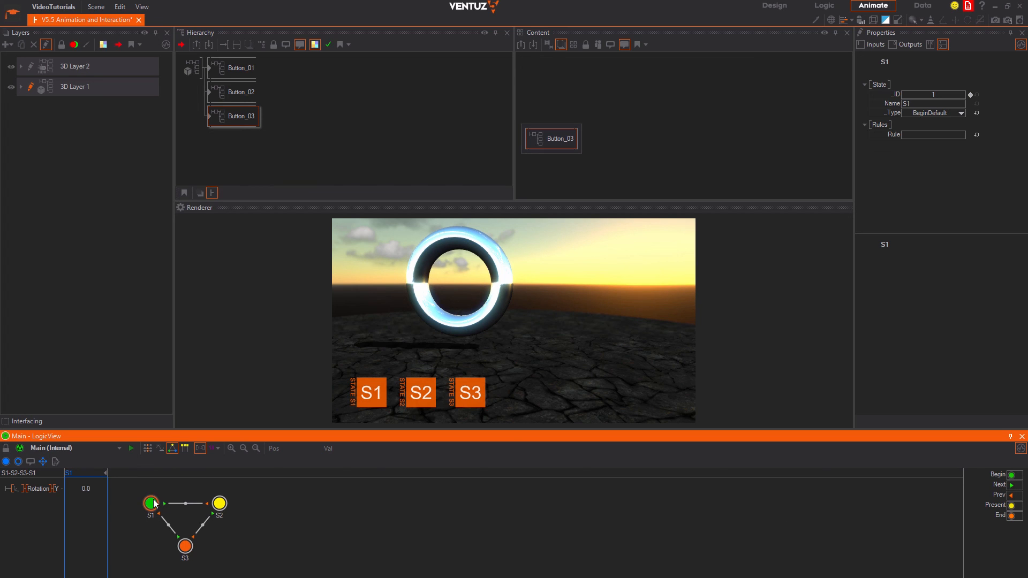
click(1012, 485)
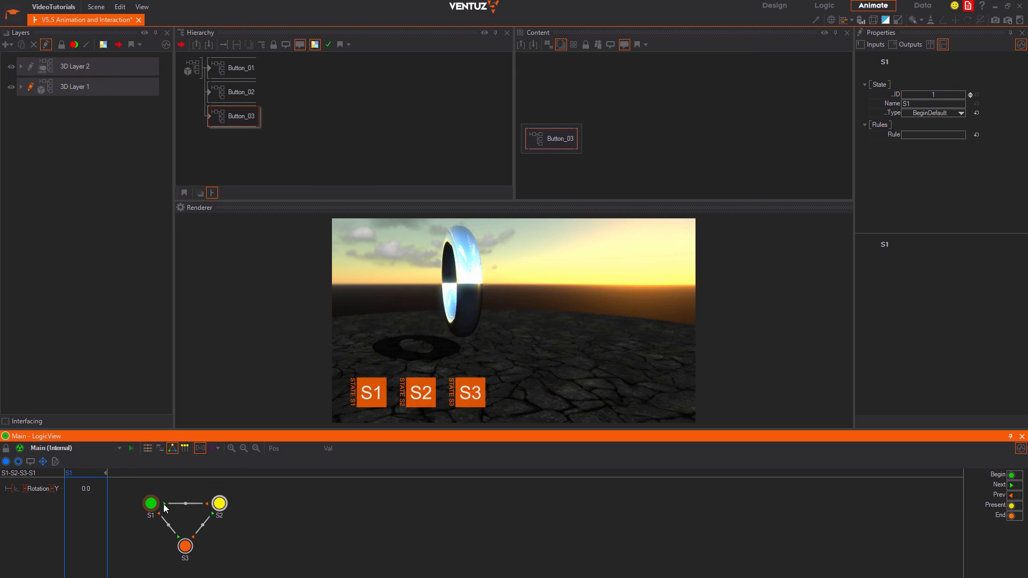
Trigger the animation's Prev method with state S2 and then state S1 selected, testing the backward transitions in the Renderer
click(218, 504)
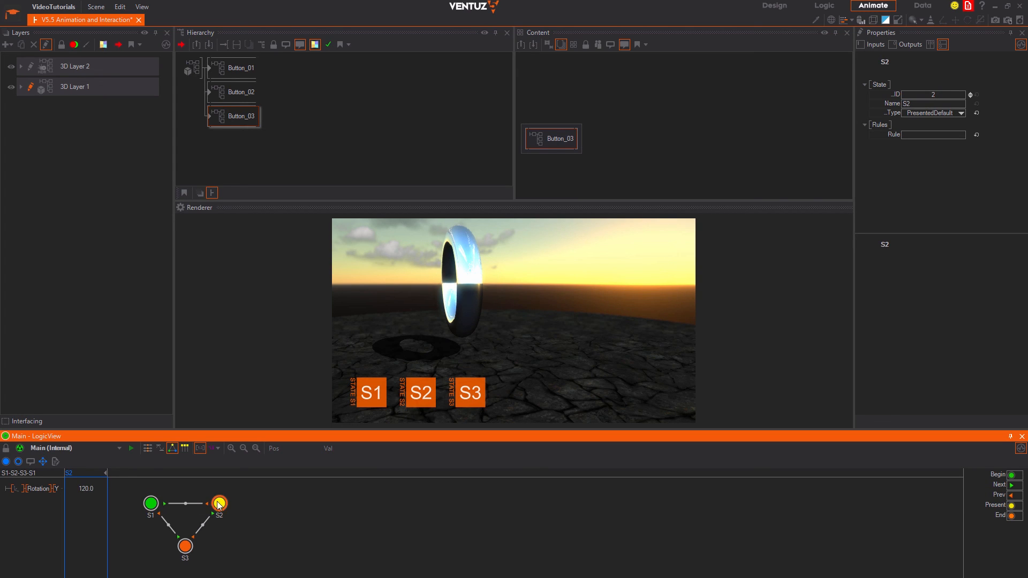
click(1012, 495)
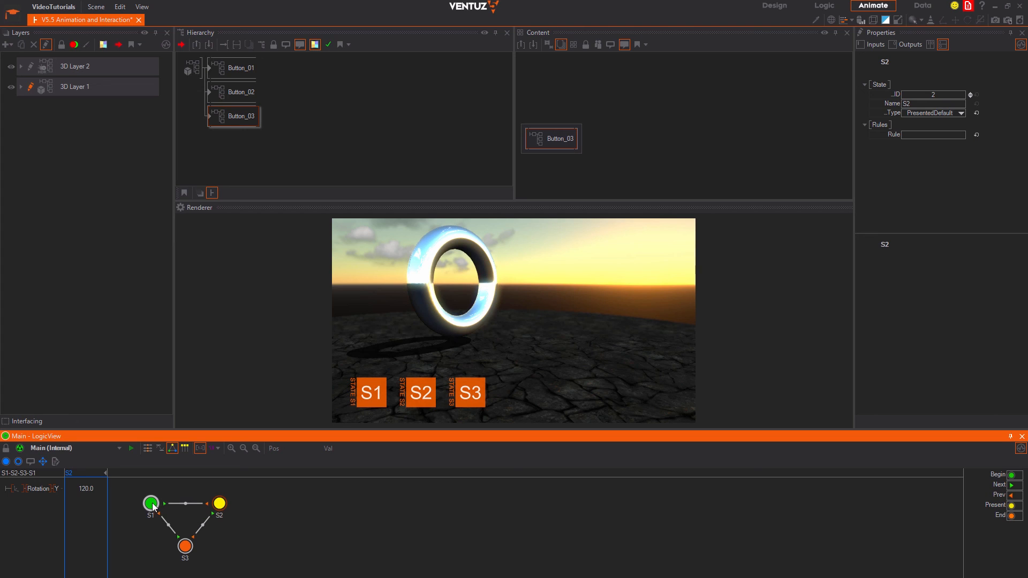
click(151, 504)
click(1012, 496)
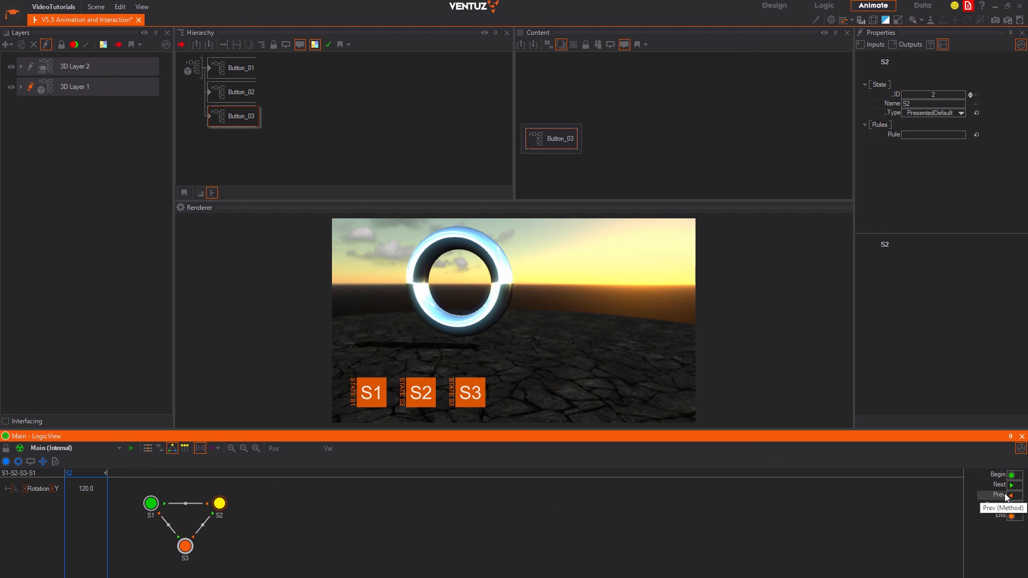
click(181, 488)
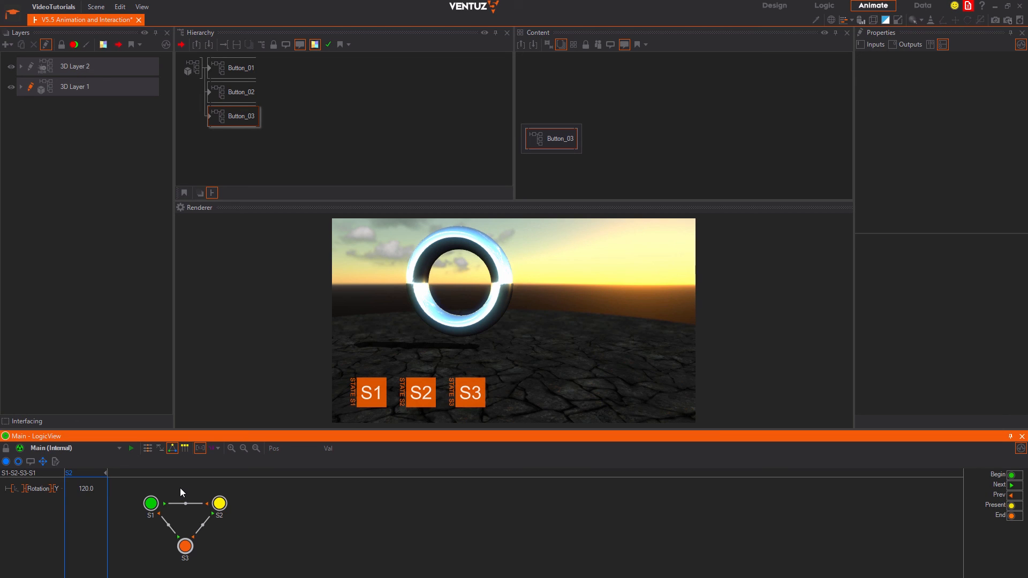
Add three custom input methods named S1, S2 and S3 to the state machine in the Custom Model
click(56, 461)
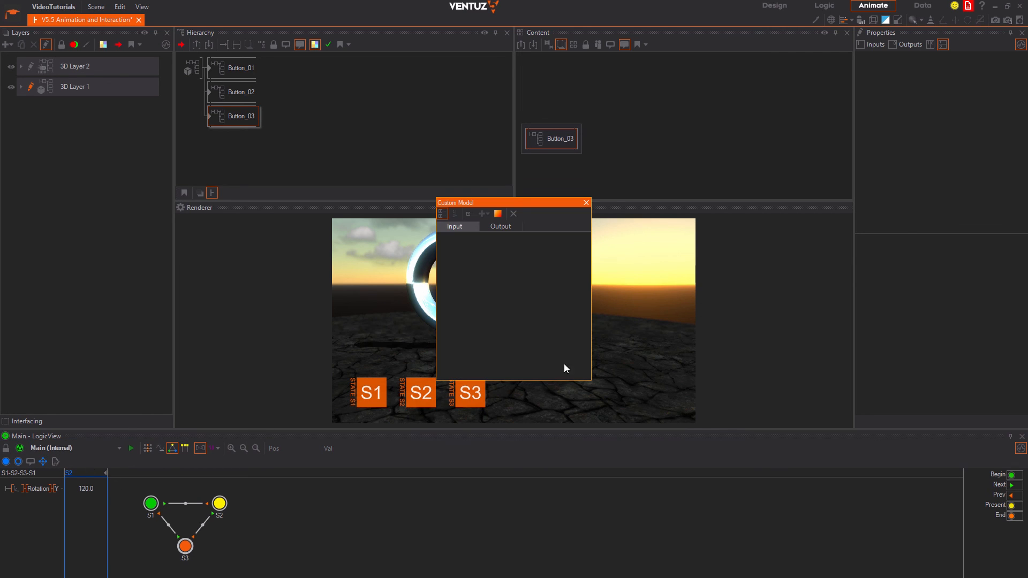
click(496, 215)
text(S1)
key(Return)
click(501, 217)
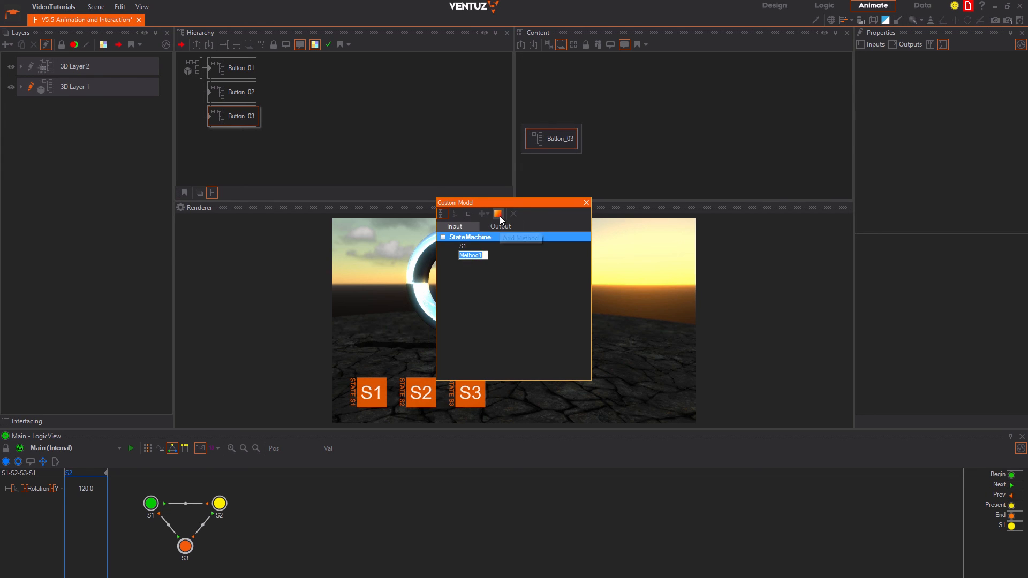
text(S2)
click(501, 217)
text(S3)
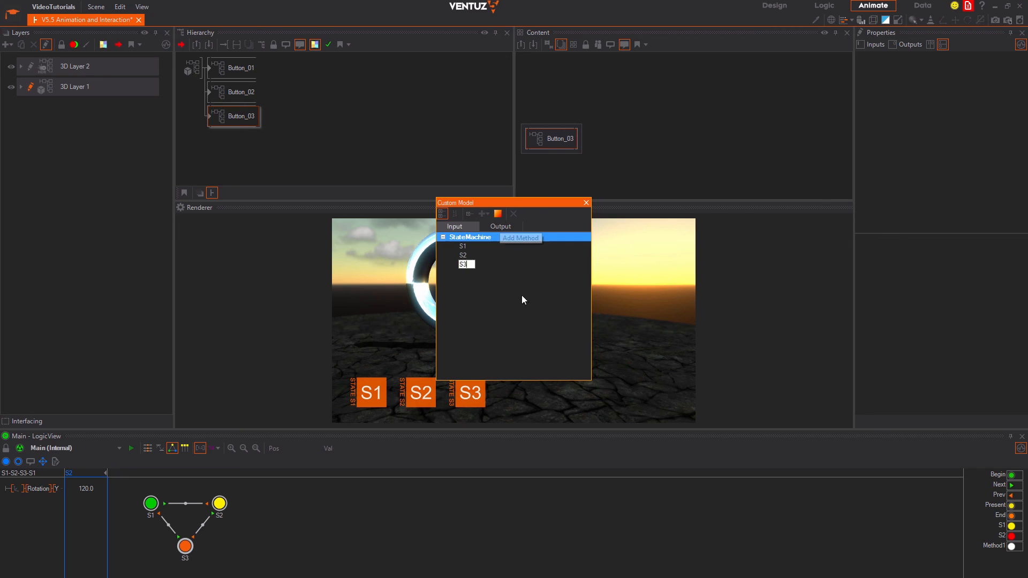
key(Return)
click(586, 203)
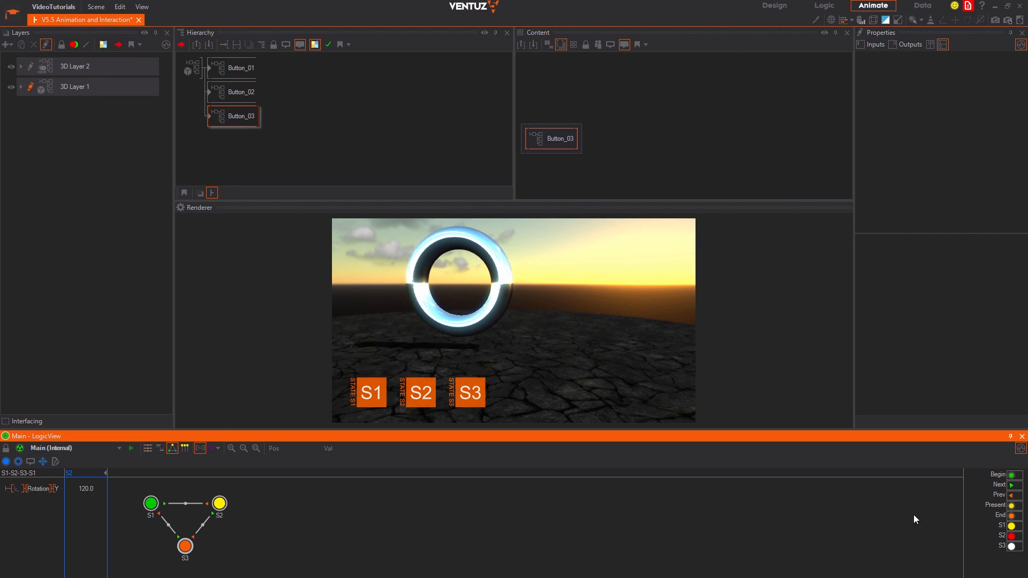
Assign methods S1, S2 and S3 to the connection ends so that each method triggers the transitions into its matching state
drag(1004, 527, 207, 504)
drag(1004, 527, 179, 538)
drag(1012, 536, 166, 505)
Bind methods S1, S2 and S3 to the SingleTap events of Button_01, Button_02 and Button_03 respectively
drag(997, 527, 214, 64)
click(230, 81)
drag(452, 241, 238, 91)
click(251, 104)
drag(997, 547, 220, 117)
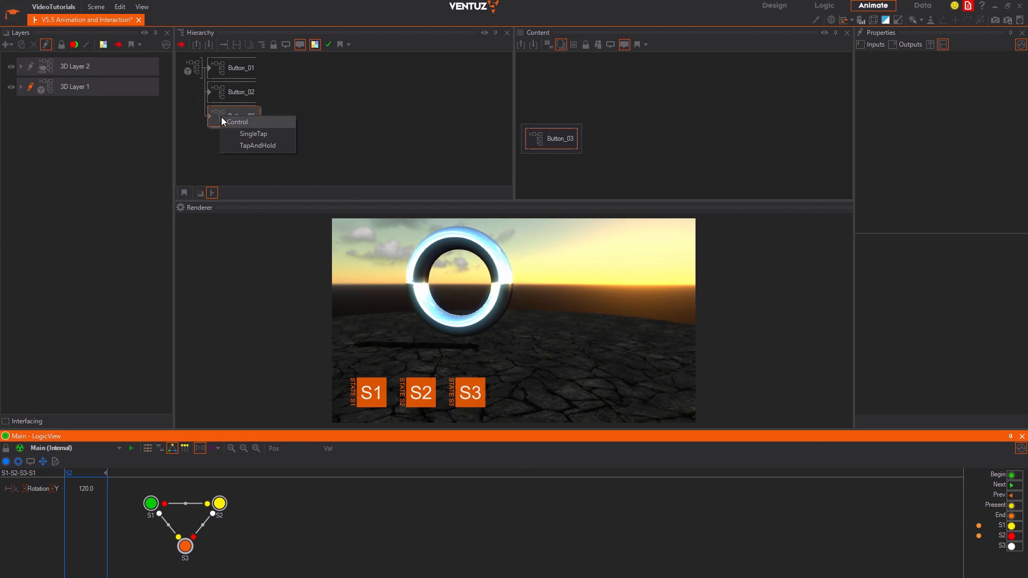
click(235, 132)
Test the transitions by tapping the S2, S3 and S1 buttons in the Renderer
click(421, 395)
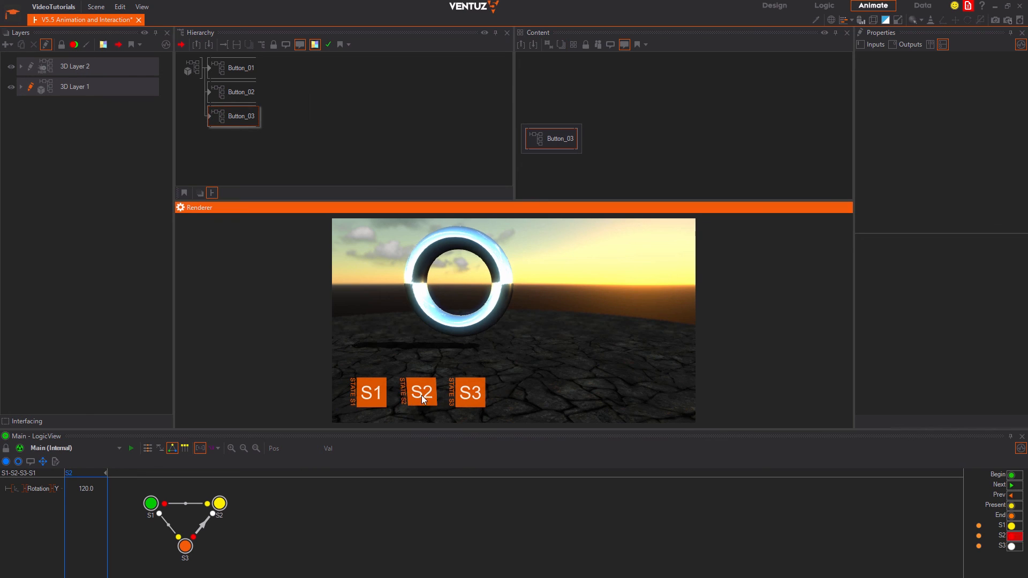
click(473, 396)
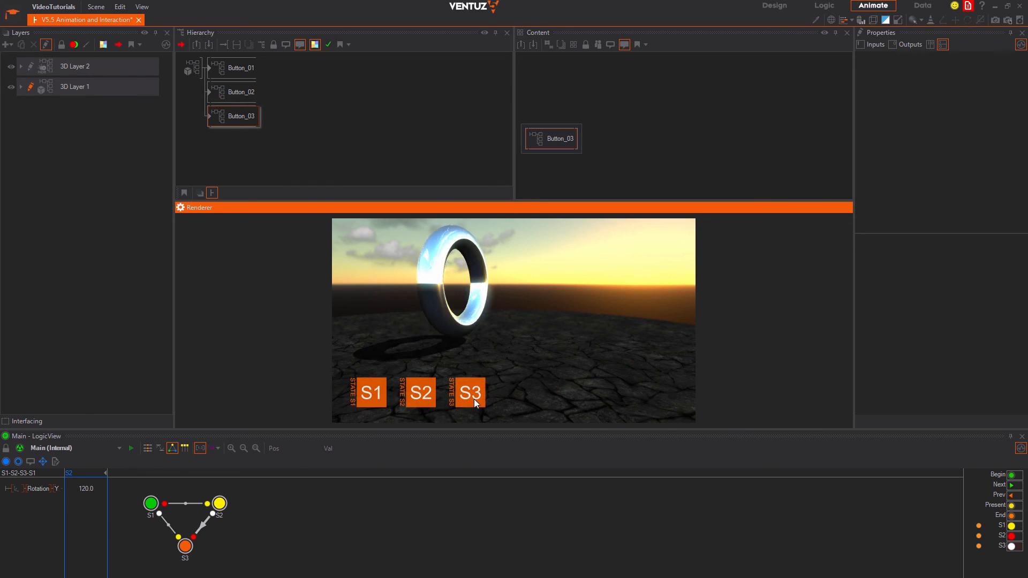
click(375, 395)
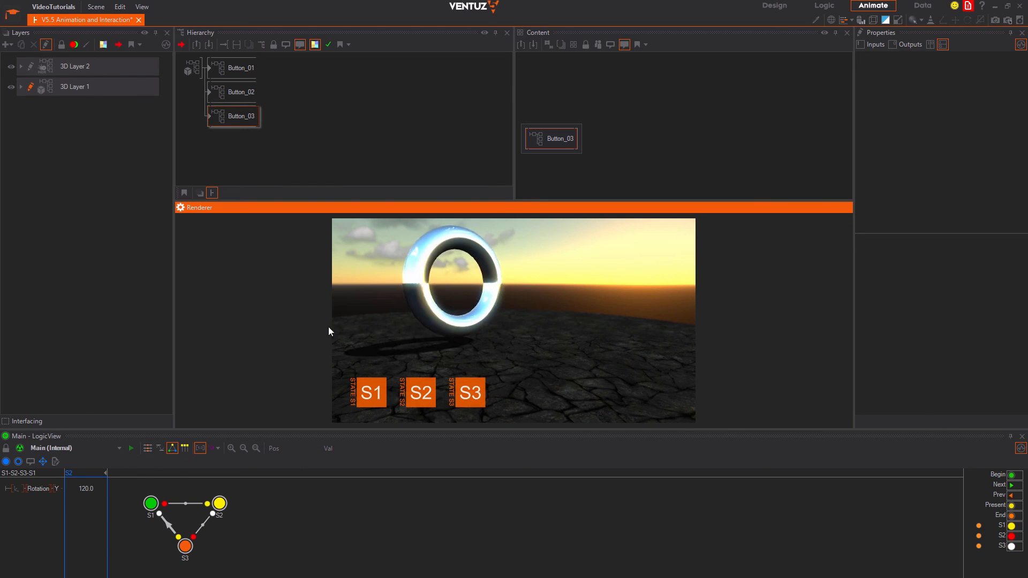
Remove method S1 from the S2 end of the connection between states S1 and S2
click(208, 505)
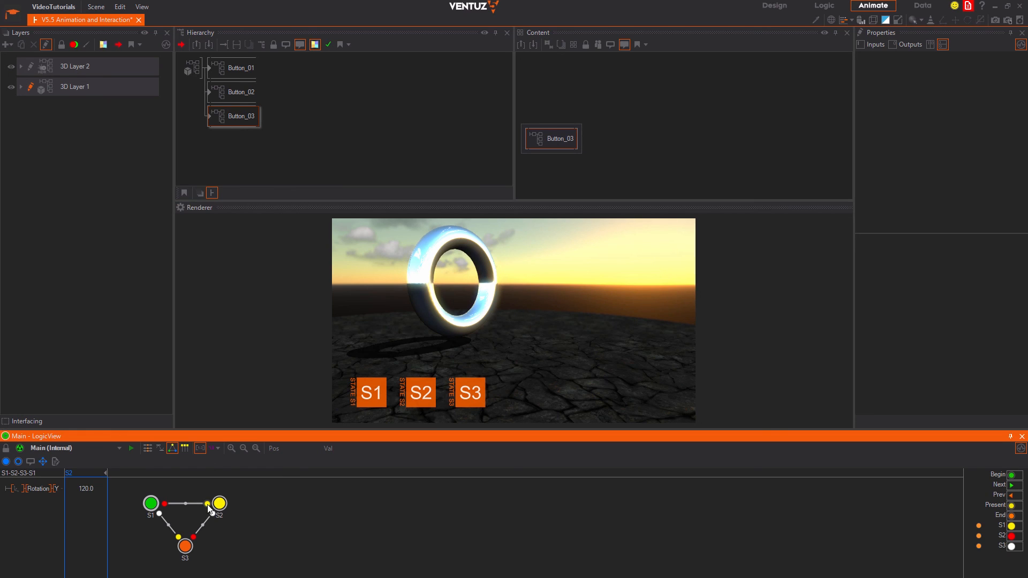
right_click(208, 505)
click(239, 570)
click(185, 503)
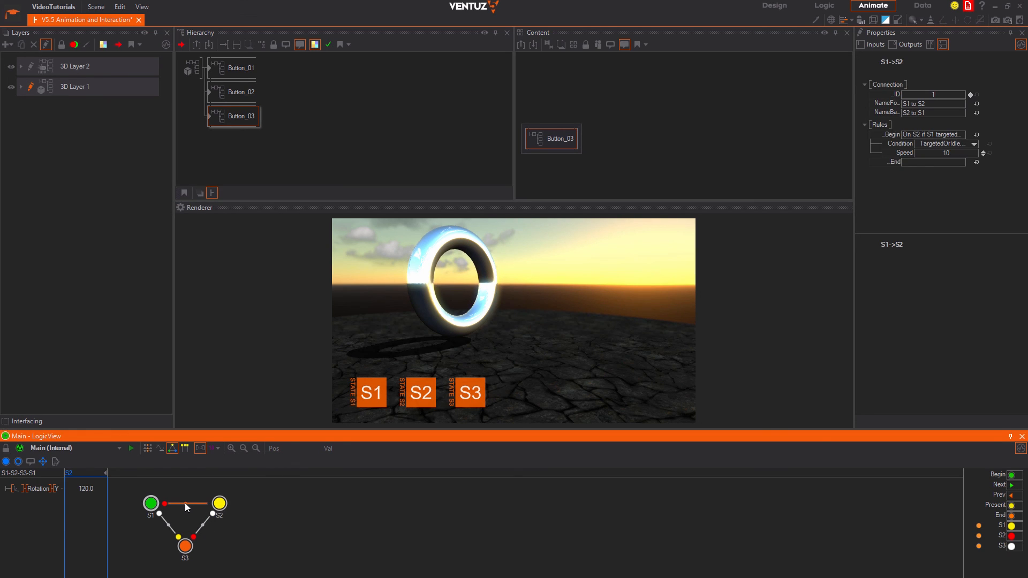
key(Delete)
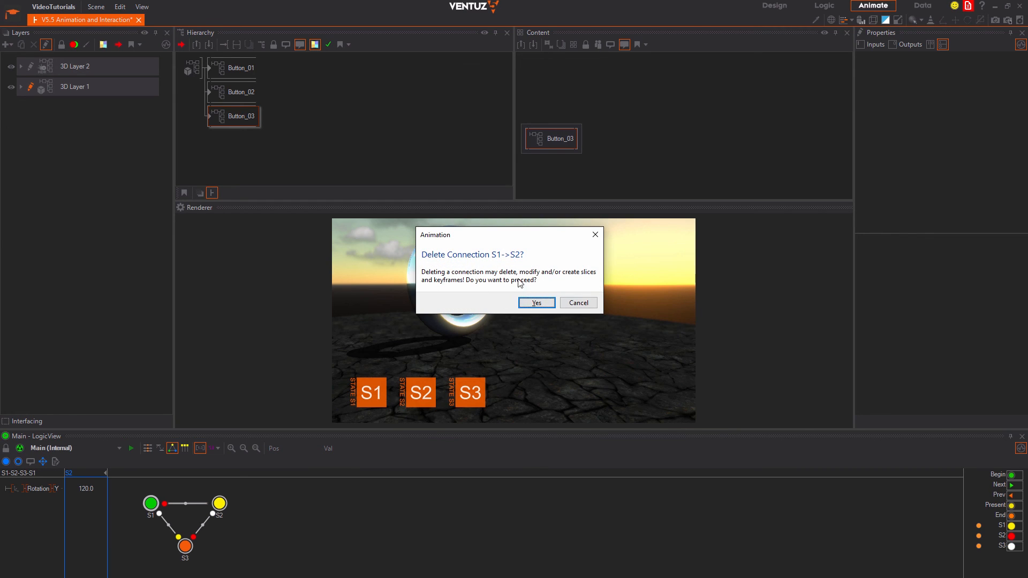
click(588, 303)
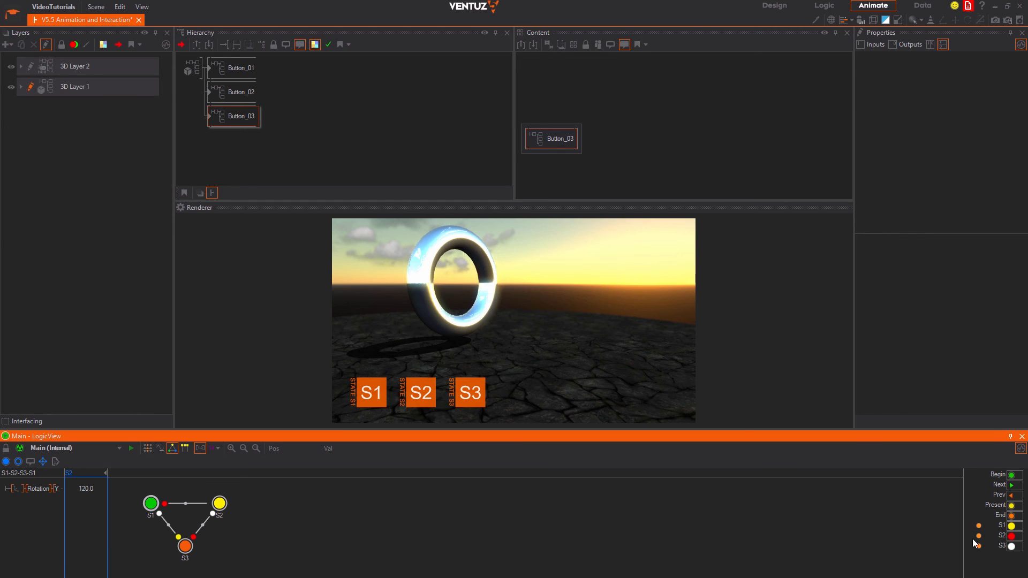
Assign method S3 to the S2 end of the S1–S2 connection and test the End and Begin methods
drag(1003, 546, 212, 508)
click(1011, 516)
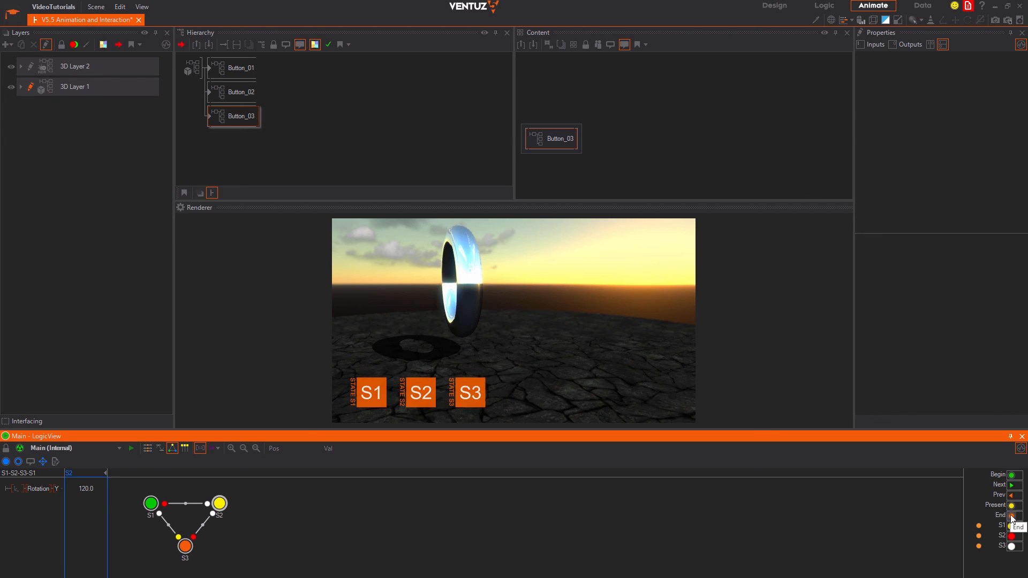
click(1011, 475)
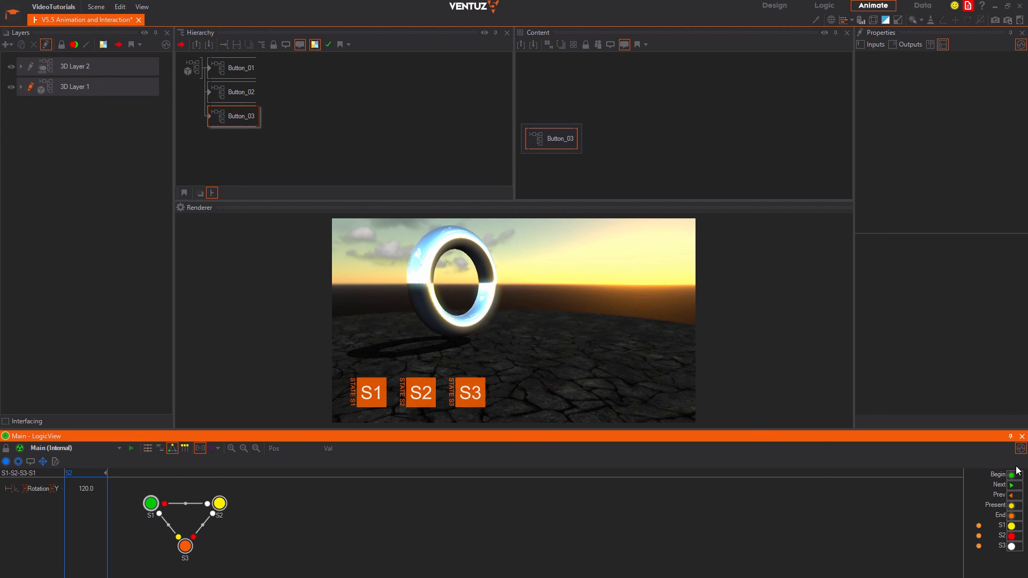
click(1012, 516)
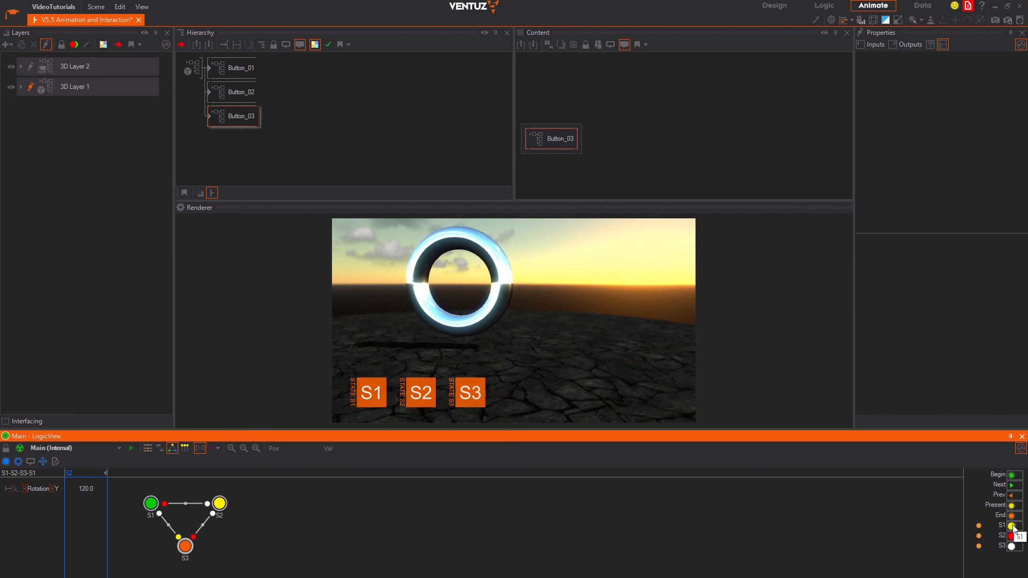
Review the state types and methods offered for state S2, and assign method S1 directly to state S1
click(221, 504)
right_click(221, 508)
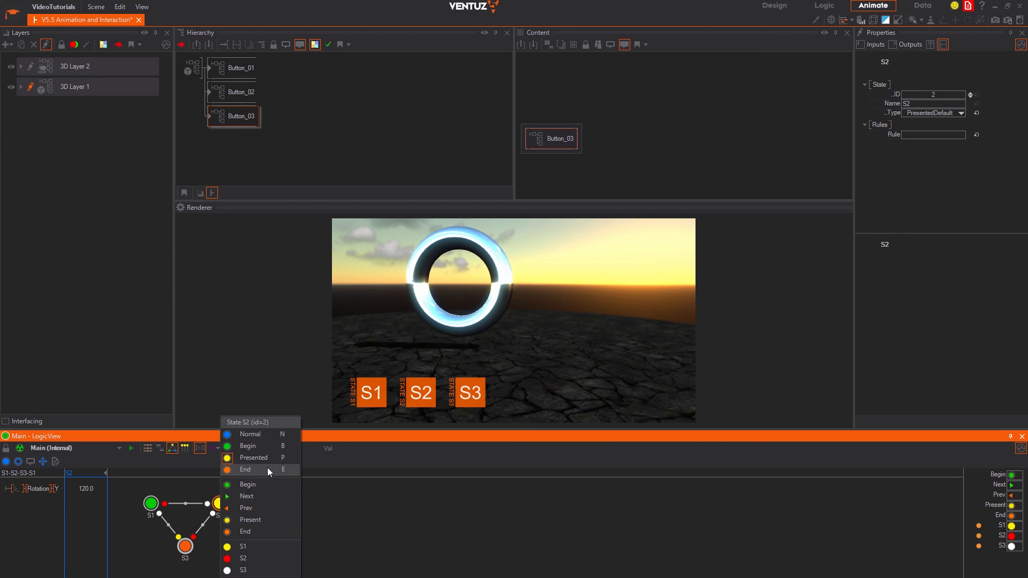
click(345, 509)
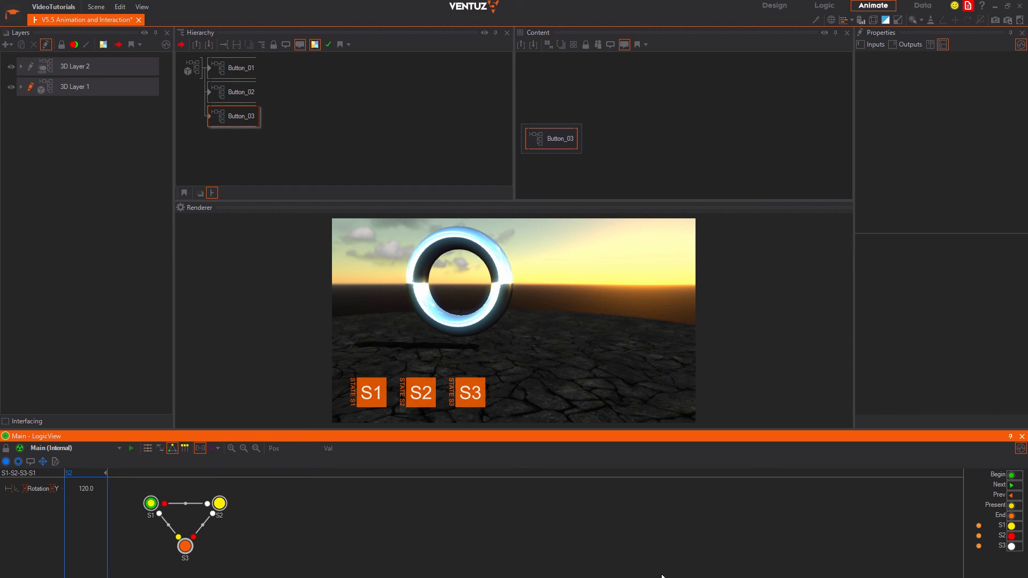
Trigger methods S1 and S2 alternately to test jumping to state S1, and remove method S1 from that state
click(1013, 527)
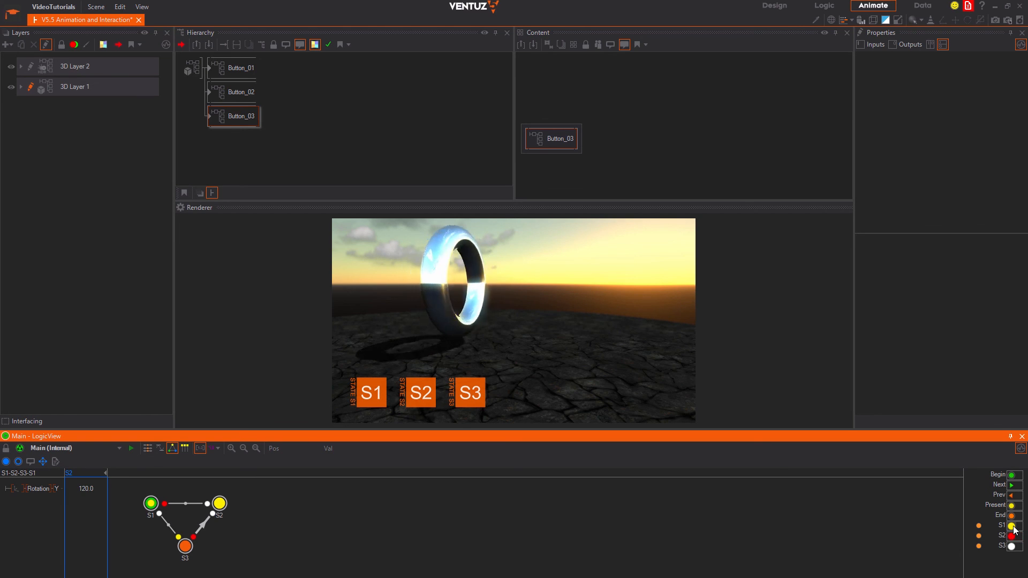
click(1013, 538)
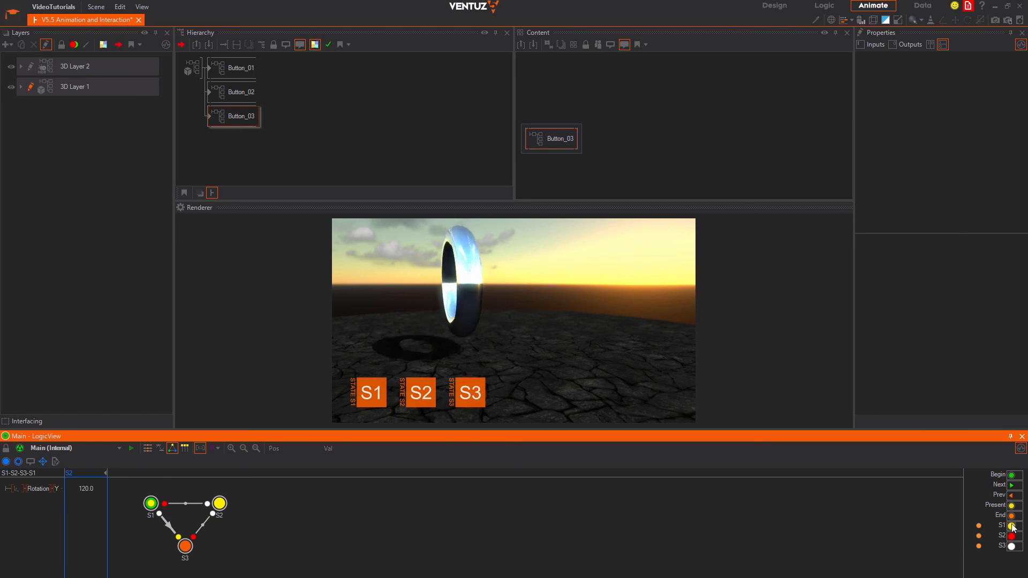
click(1012, 525)
click(1010, 539)
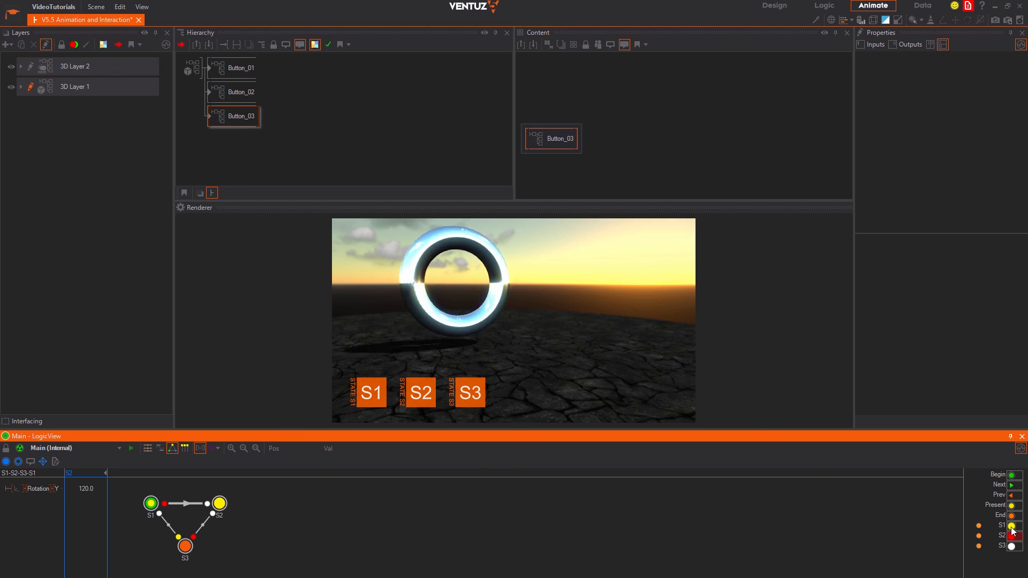
click(1012, 528)
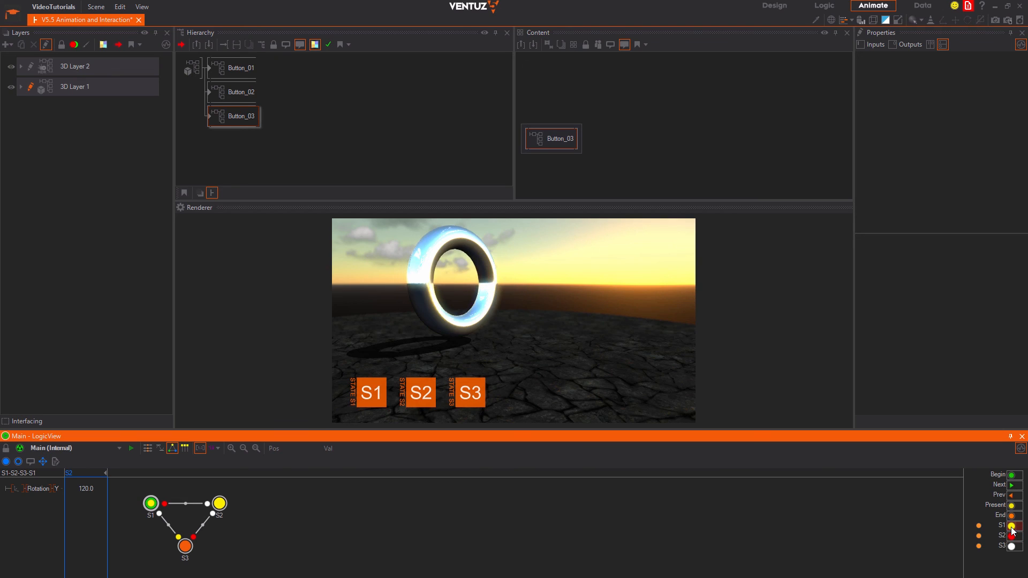
right_click(149, 502)
click(211, 568)
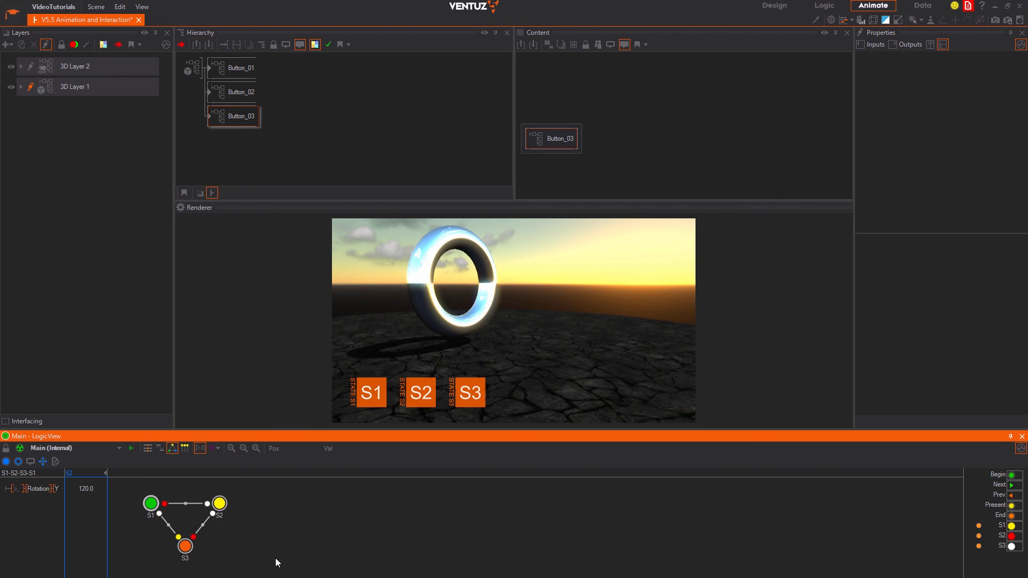